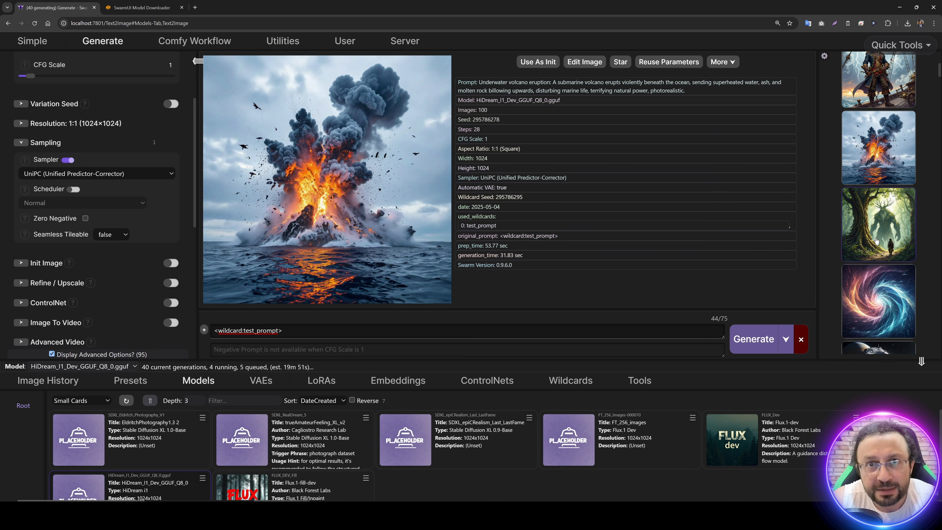
Step: View the swirling energy vortex image and the orbital ring station image from the generated batch
{"action": "scroll", "coordinate": [876, 241], "scroll_direction": "down", "scroll_amount": 1}
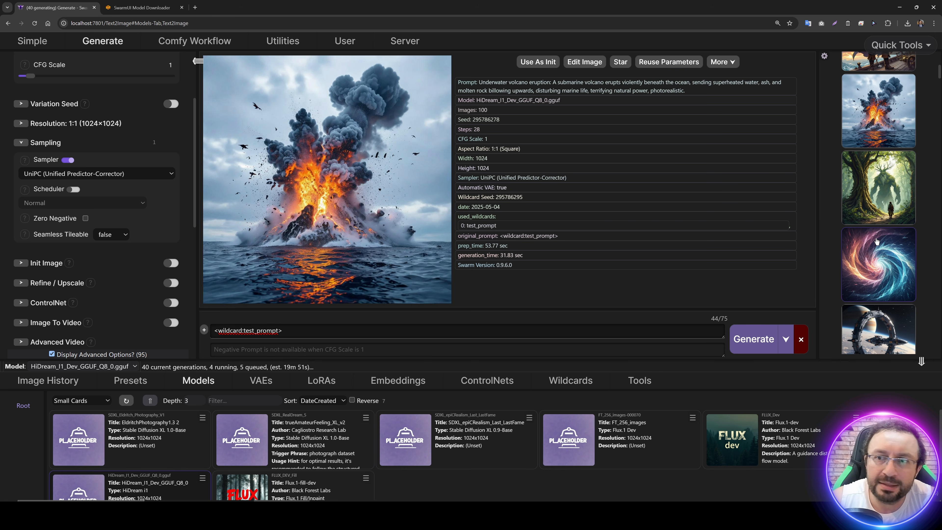
{"action": "scroll", "coordinate": [868, 261], "scroll_direction": "down", "scroll_amount": 1}
{"action": "left_click", "coordinate": [866, 236]}
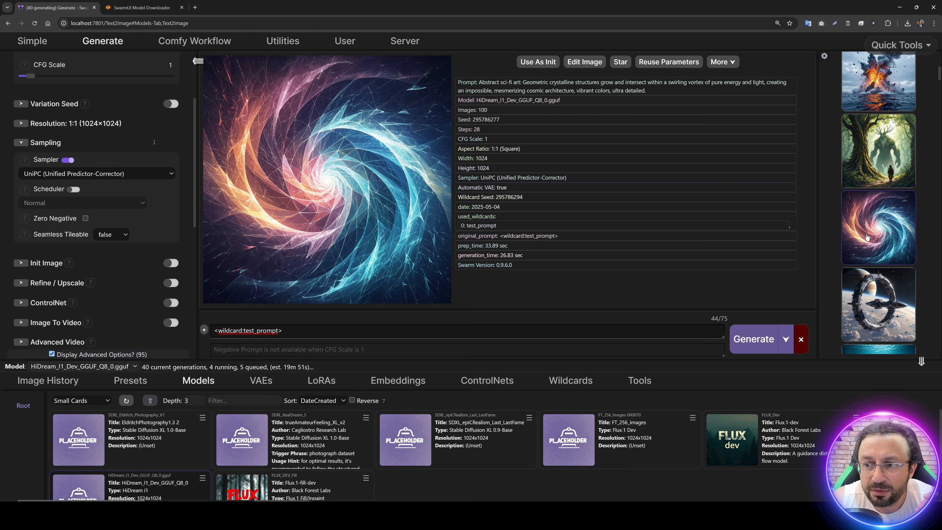
Step: View the deep-sea explorer image and the dragon's lair image from the generated batch
{"action": "scroll", "coordinate": [869, 240], "scroll_direction": "down", "scroll_amount": 2}
{"action": "left_click", "coordinate": [880, 251]}
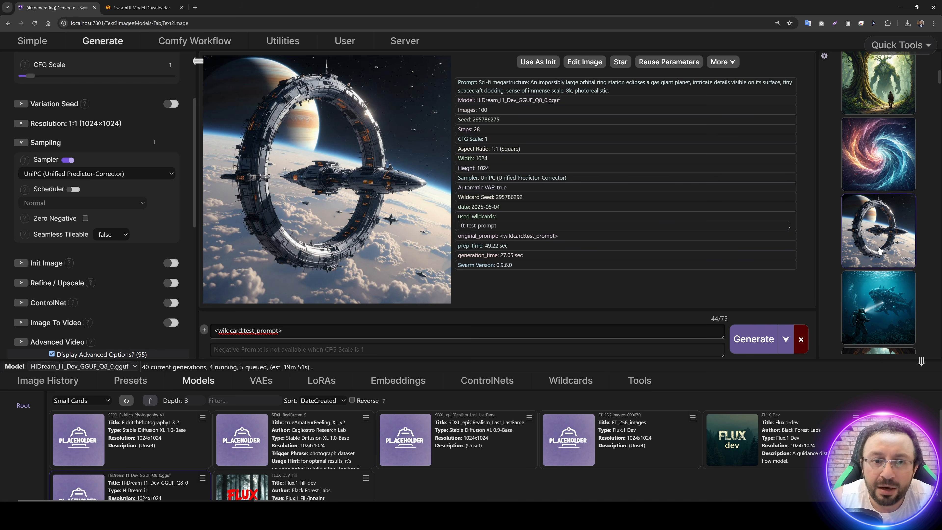
{"action": "scroll", "coordinate": [879, 251], "scroll_direction": "down", "scroll_amount": 1}
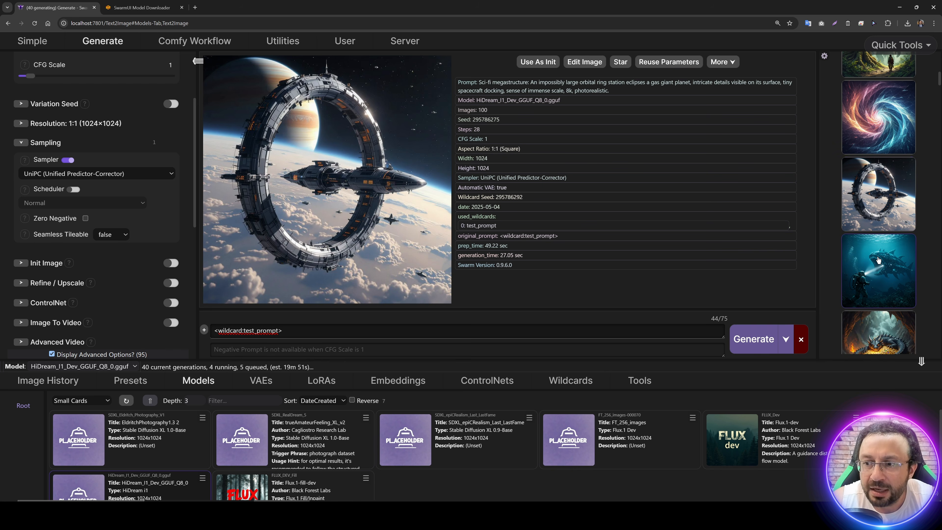
{"action": "left_click", "coordinate": [874, 264]}
{"action": "scroll", "coordinate": [873, 266], "scroll_direction": "down", "scroll_amount": 1}
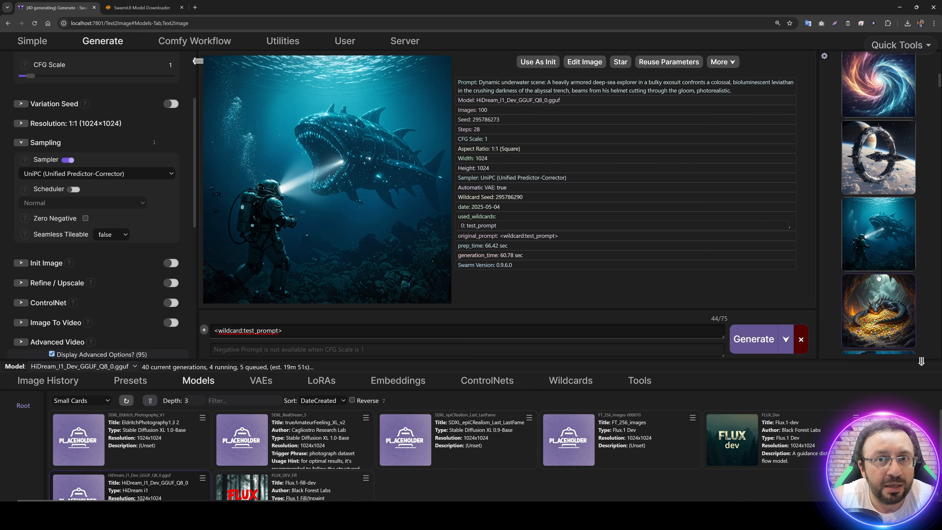
{"action": "left_click", "coordinate": [882, 291]}
{"action": "scroll", "coordinate": [882, 292], "scroll_direction": "down", "scroll_amount": 1}
Step: View the woolly mammoth image and the spaceship graveyard image further along in the generated batch
{"action": "scroll", "coordinate": [882, 291], "scroll_direction": "down", "scroll_amount": 3}
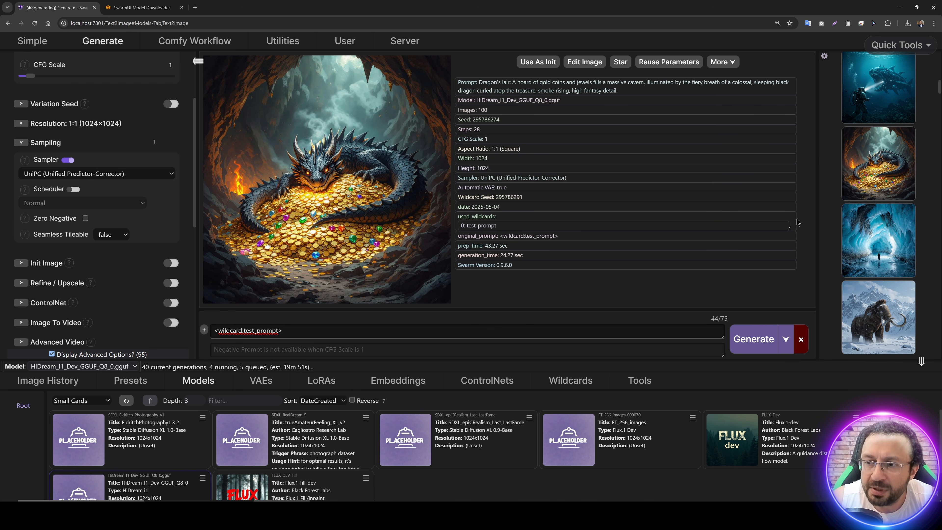
{"action": "scroll", "coordinate": [863, 243], "scroll_direction": "down", "scroll_amount": 1}
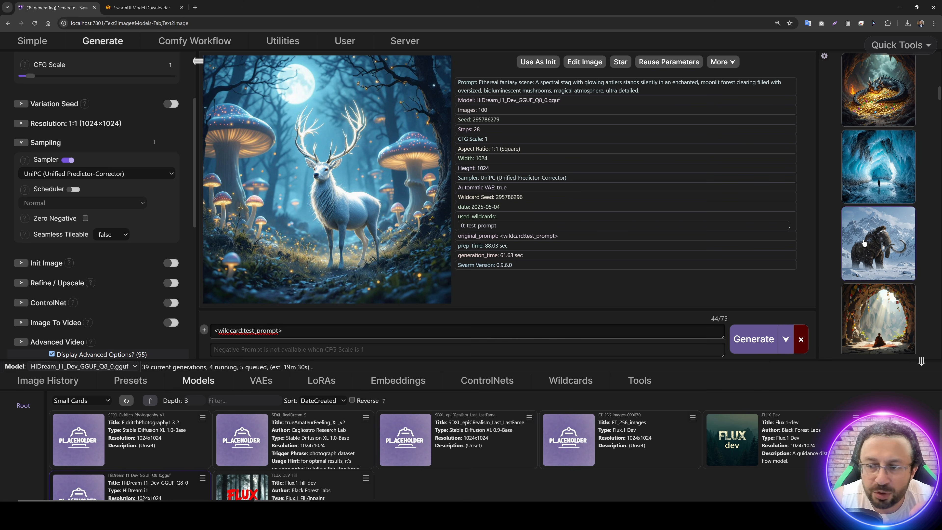
{"action": "left_click", "coordinate": [866, 243]}
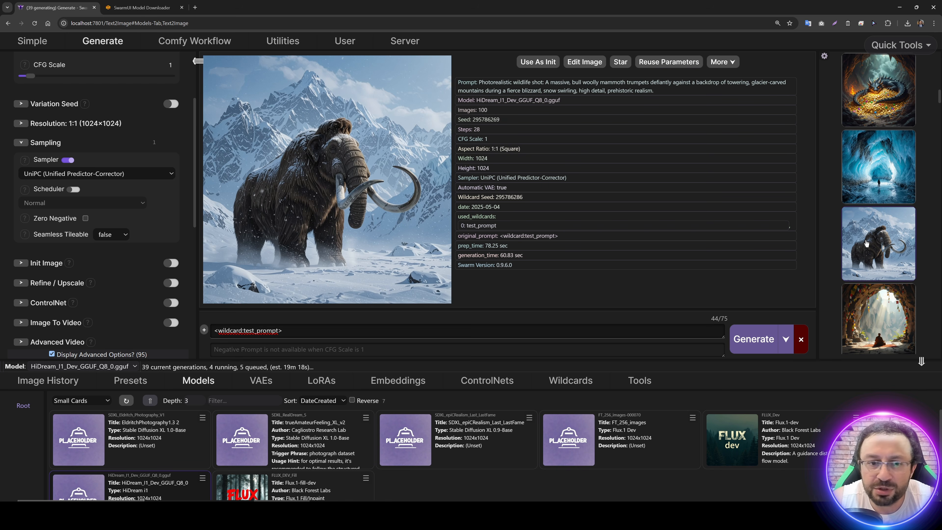
{"action": "scroll", "coordinate": [866, 243], "scroll_direction": "down", "scroll_amount": 1}
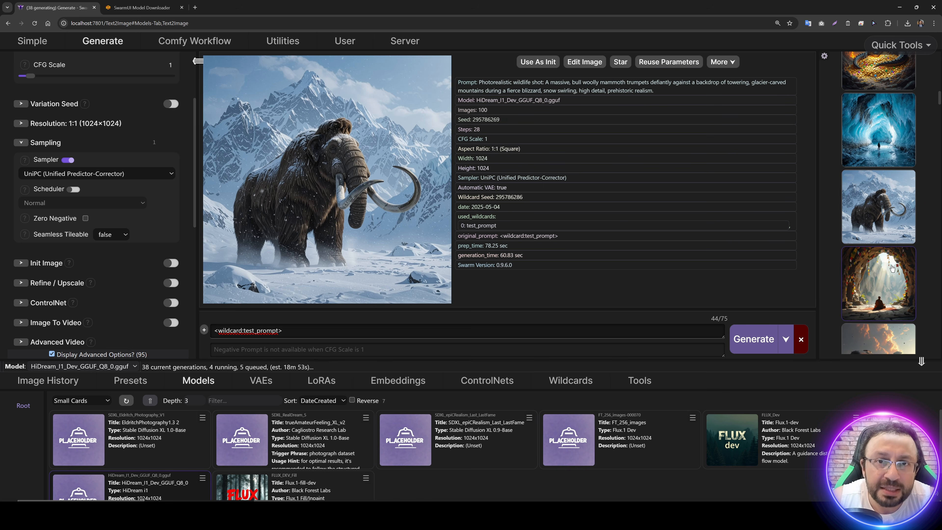
{"action": "scroll", "coordinate": [891, 267], "scroll_direction": "down", "scroll_amount": 2}
{"action": "left_click", "coordinate": [881, 278]}
{"action": "scroll", "coordinate": [882, 278], "scroll_direction": "up", "scroll_amount": 1}
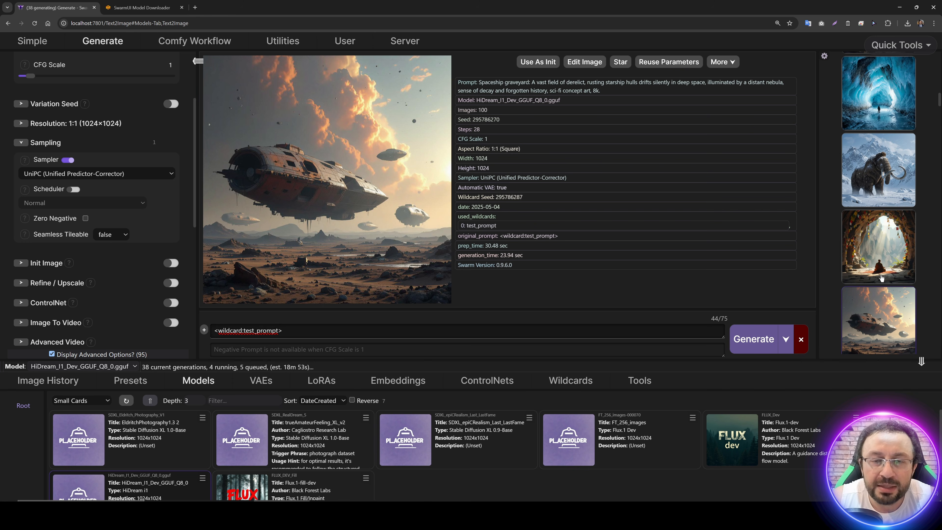
Step: Show the server's backend settings and highlight the ExtraArgs value --use-sage-attention of ComfyUI backend 0
{"action": "left_click", "coordinate": [405, 44]}
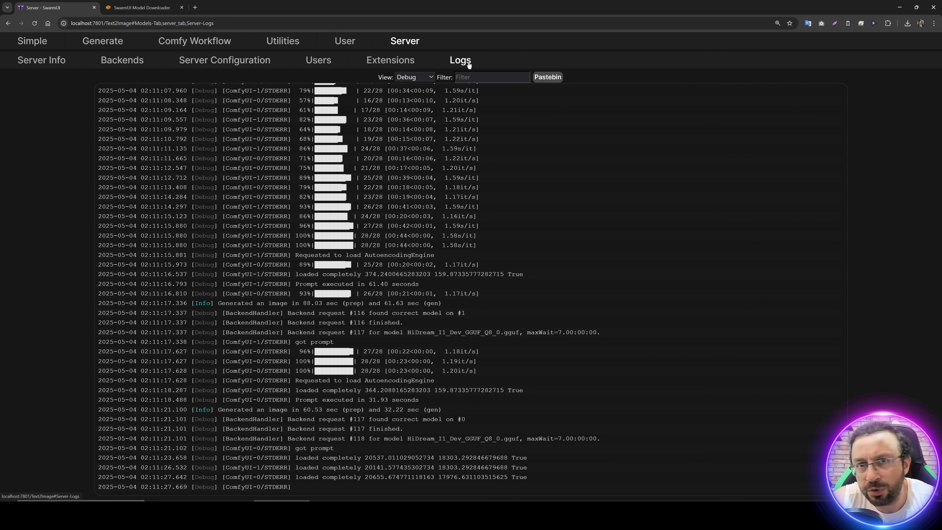
{"action": "left_click", "coordinate": [122, 60]}
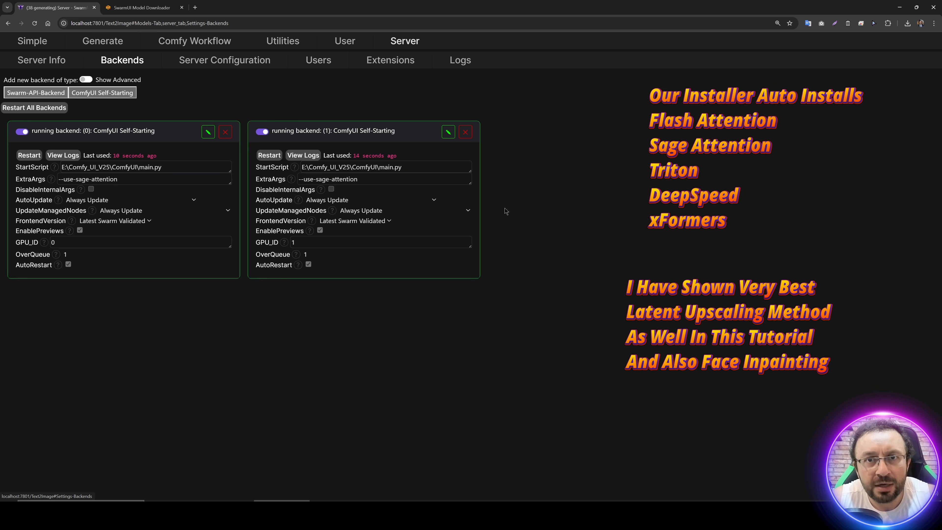
{"action": "key", "text": "ctrl+plus"}
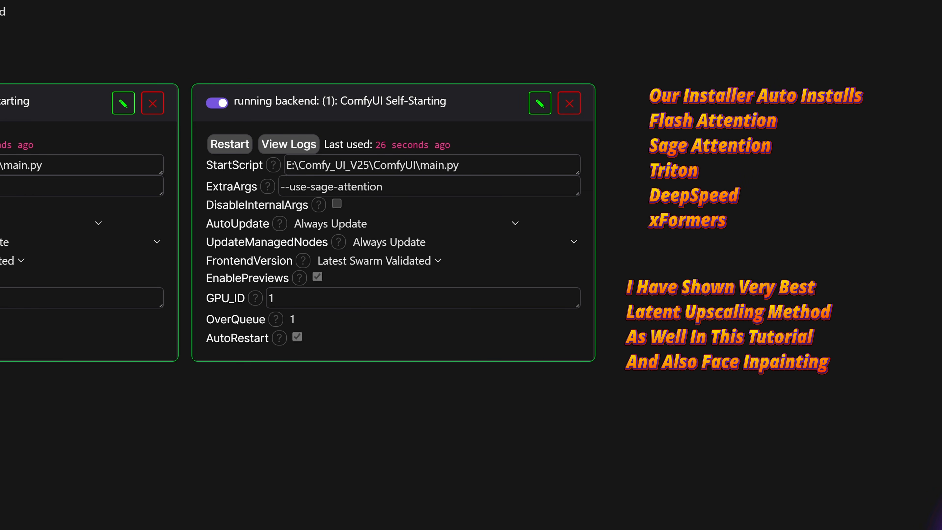
{"action": "left_click_drag", "start_coordinate": [71, 211], "coordinate": [146, 214]}
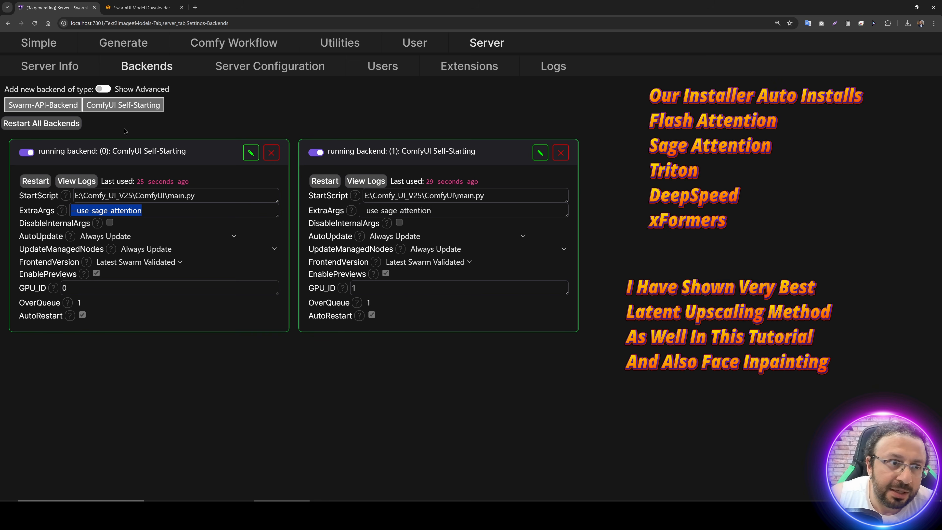
Step: Return to the image generation page and browse the older thumbnails of the generated batch
{"action": "left_click", "coordinate": [134, 46]}
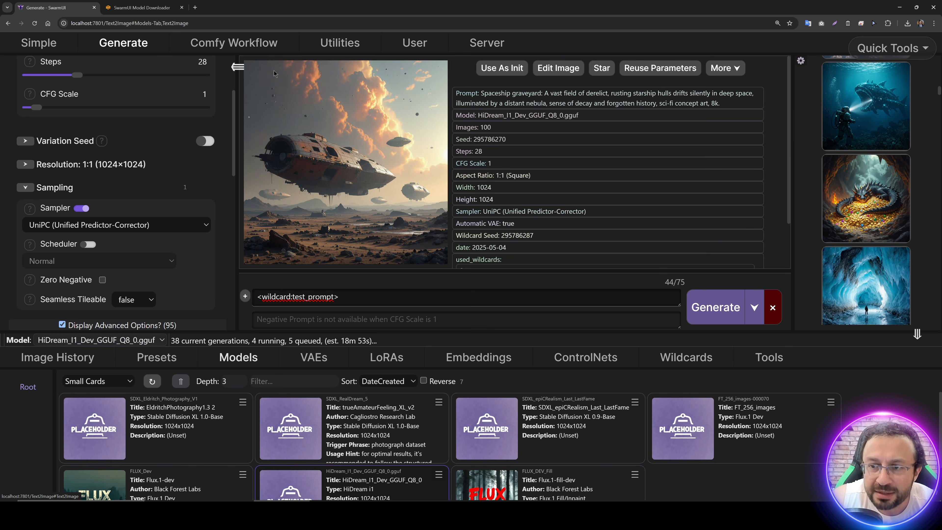
{"action": "scroll", "coordinate": [878, 260], "scroll_direction": "down", "scroll_amount": 10}
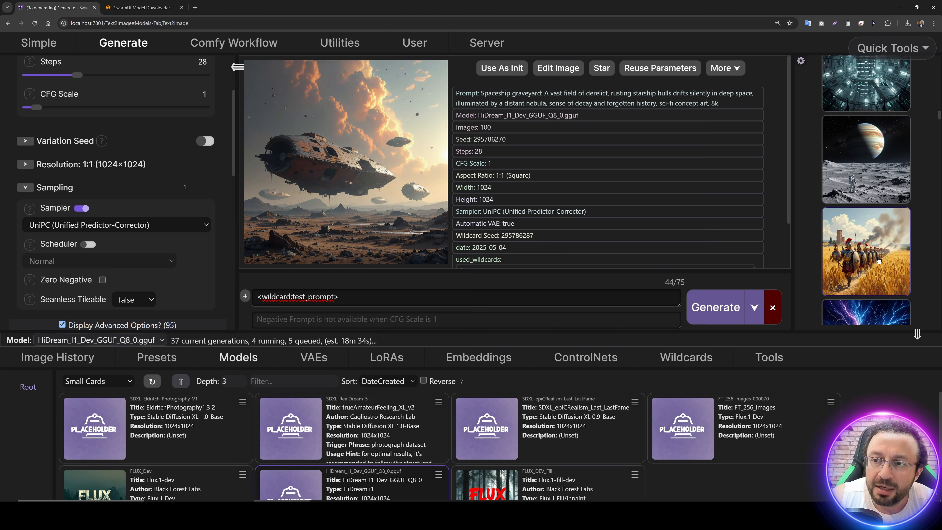
{"action": "scroll", "coordinate": [878, 260], "scroll_direction": "down", "scroll_amount": 5}
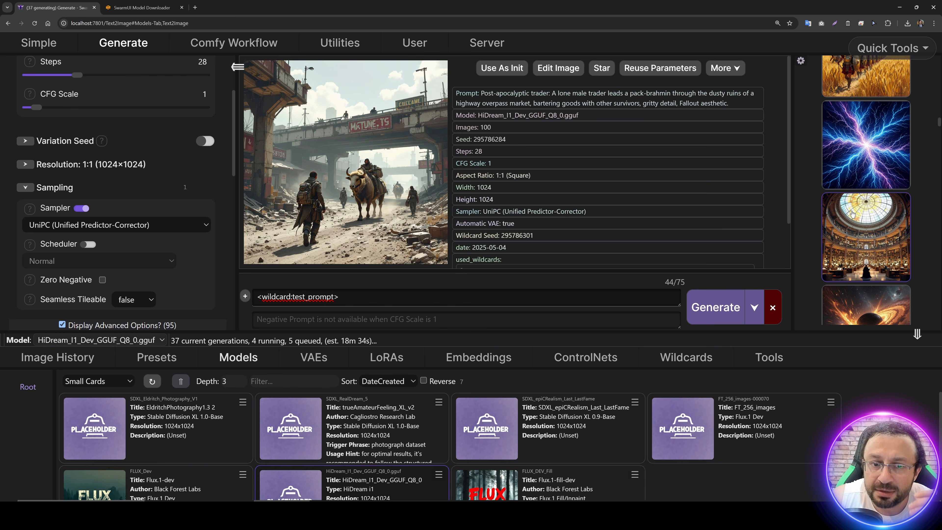
{"action": "scroll", "coordinate": [879, 226], "scroll_direction": "down", "scroll_amount": 2}
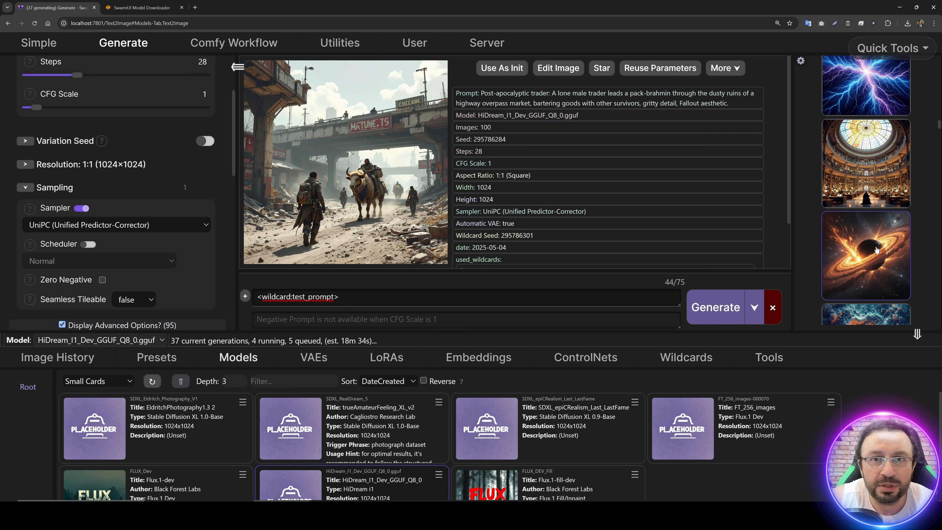
{"action": "scroll", "coordinate": [876, 249], "scroll_direction": "down", "scroll_amount": 2}
Step: Switch to the SwarmUI Model Downloader and review the contents of the FLUX Models Bundle
{"action": "left_click", "coordinate": [141, 7]}
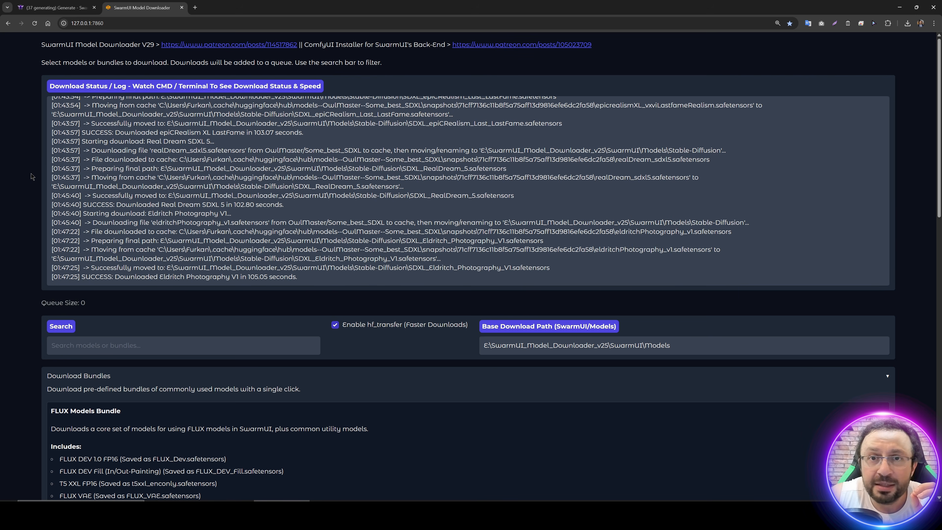
{"action": "scroll", "coordinate": [354, 258], "scroll_direction": "down", "scroll_amount": 5}
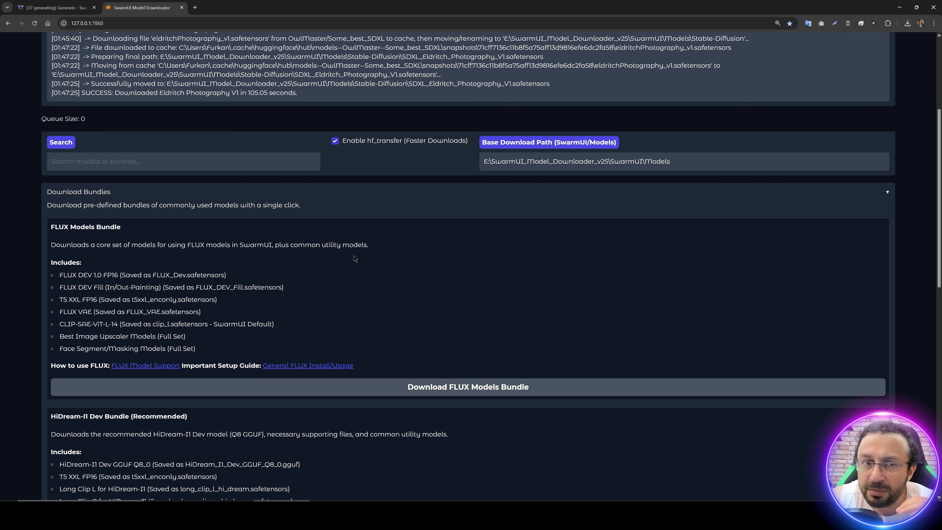
{"action": "scroll", "coordinate": [239, 237], "scroll_direction": "down", "scroll_amount": 1}
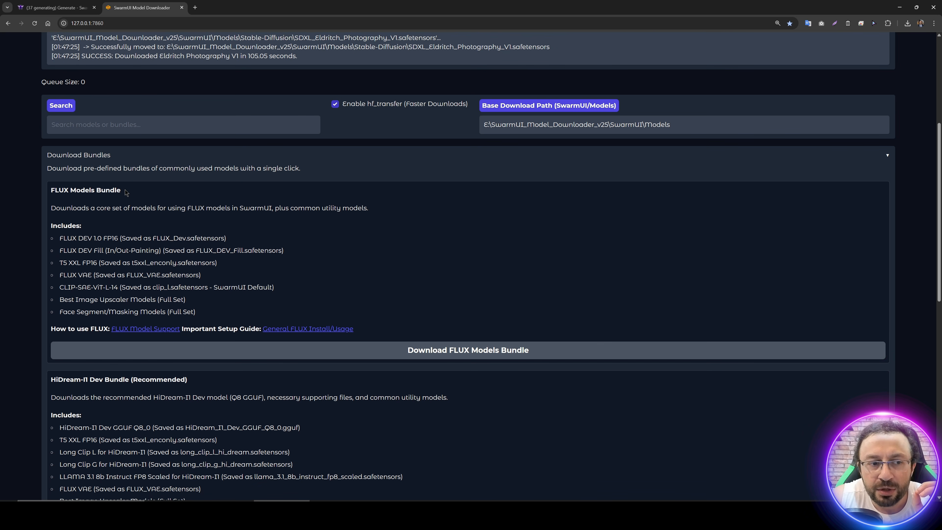
{"action": "left_click_drag", "start_coordinate": [130, 195], "coordinate": [52, 186]}
{"action": "scroll", "coordinate": [90, 160], "scroll_direction": "down", "scroll_amount": 6}
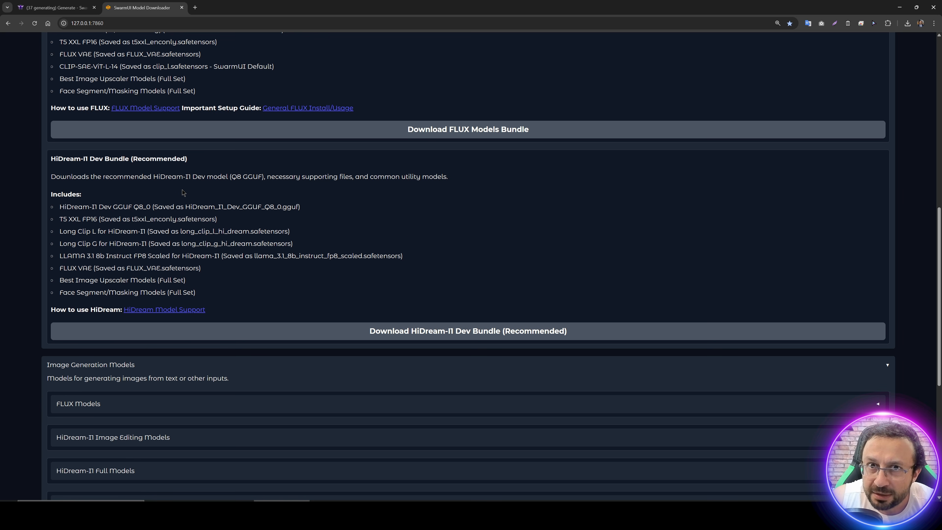
Step: Examine the files included in the recommended HiDream-I1 Dev Bundle and its download option
{"action": "scroll", "coordinate": [182, 193], "scroll_direction": "up", "scroll_amount": 2}
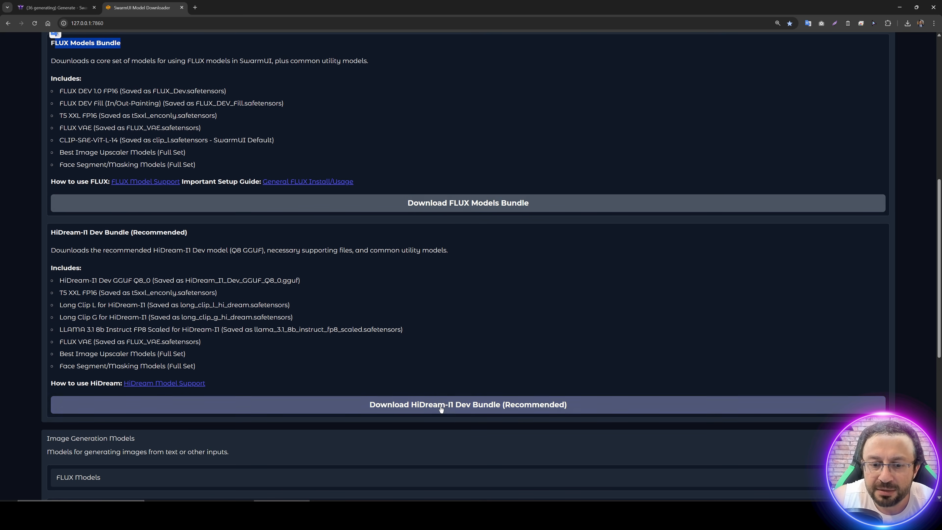
{"action": "scroll", "coordinate": [410, 321], "scroll_direction": "down", "scroll_amount": 2}
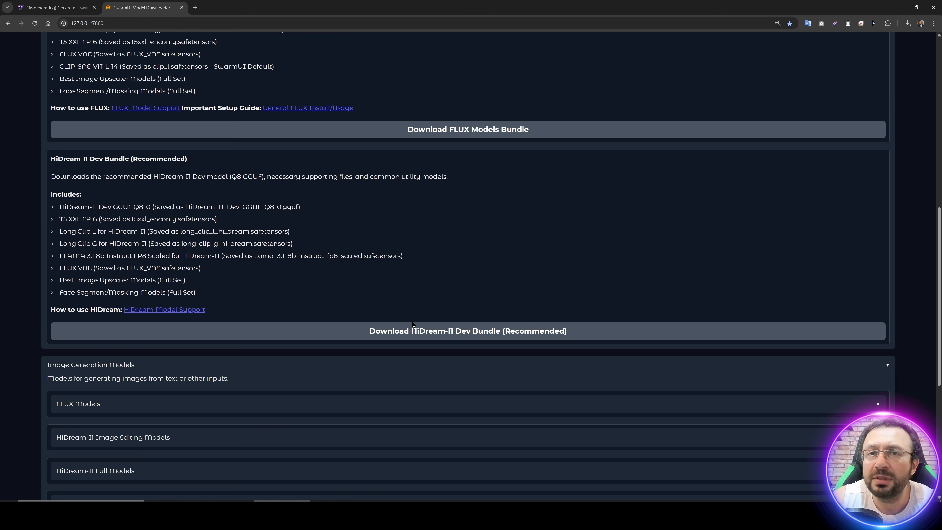
{"action": "scroll", "coordinate": [405, 314], "scroll_direction": "up", "scroll_amount": 2}
{"action": "scroll", "coordinate": [399, 308], "scroll_direction": "down", "scroll_amount": 7}
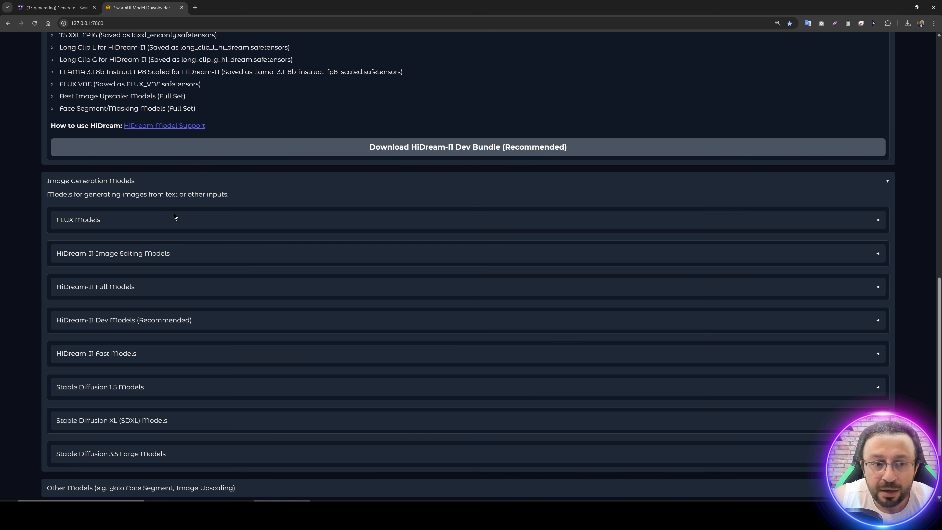
Step: Expand the FLUX Models and HiDream-I1 Image Editing Models categories and review their downloadable models
{"action": "left_click", "coordinate": [174, 216]}
{"action": "scroll", "coordinate": [215, 232], "scroll_direction": "down", "scroll_amount": 4}
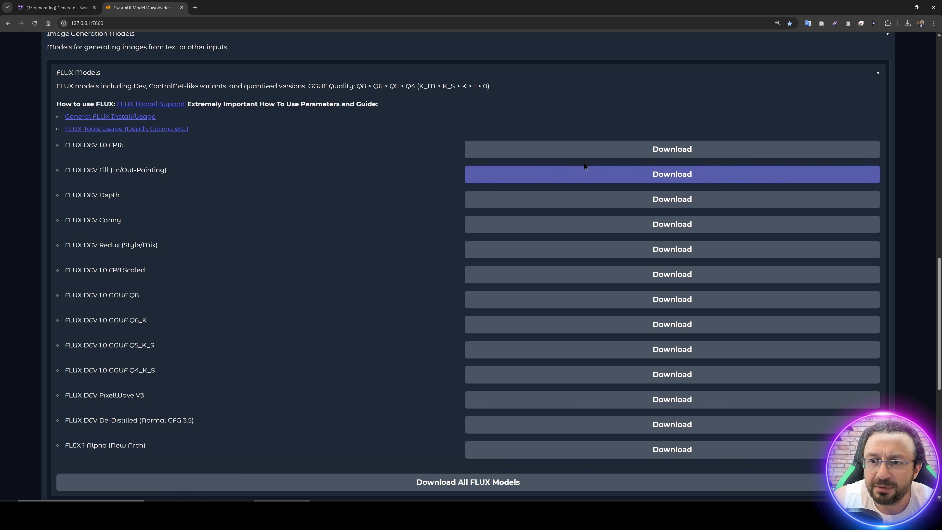
{"action": "scroll", "coordinate": [352, 291], "scroll_direction": "down", "scroll_amount": 6}
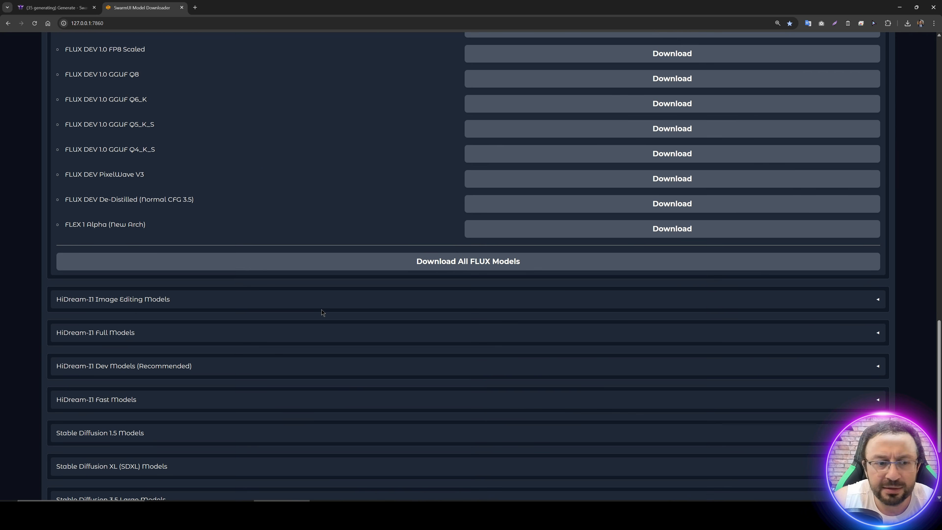
{"action": "left_click", "coordinate": [304, 302]}
{"action": "scroll", "coordinate": [281, 307], "scroll_direction": "down", "scroll_amount": 3}
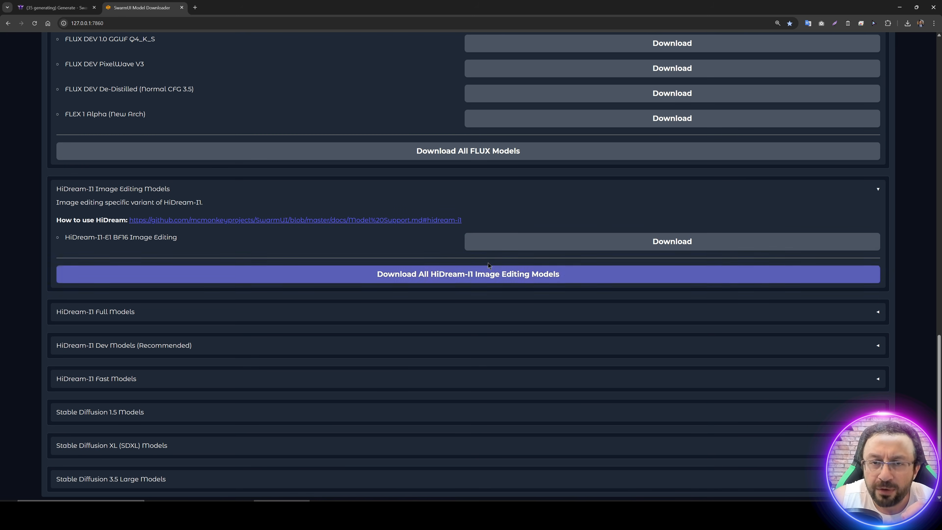
Step: Expand the HiDream-I1 Full Models category and read the linked HiDream usage guide on the Full, Dev and Fast variants
{"action": "left_click", "coordinate": [250, 315]}
{"action": "scroll", "coordinate": [259, 308], "scroll_direction": "down", "scroll_amount": 4}
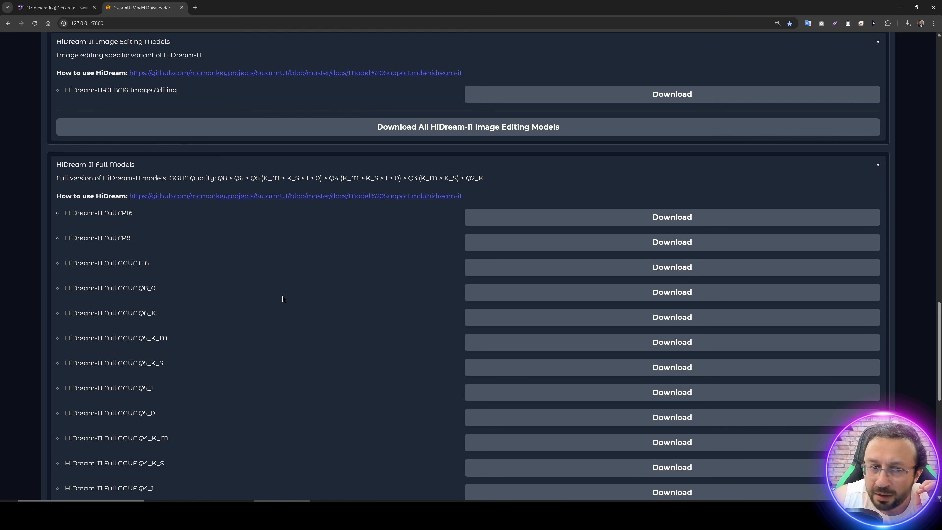
{"action": "left_click", "coordinate": [292, 197]}
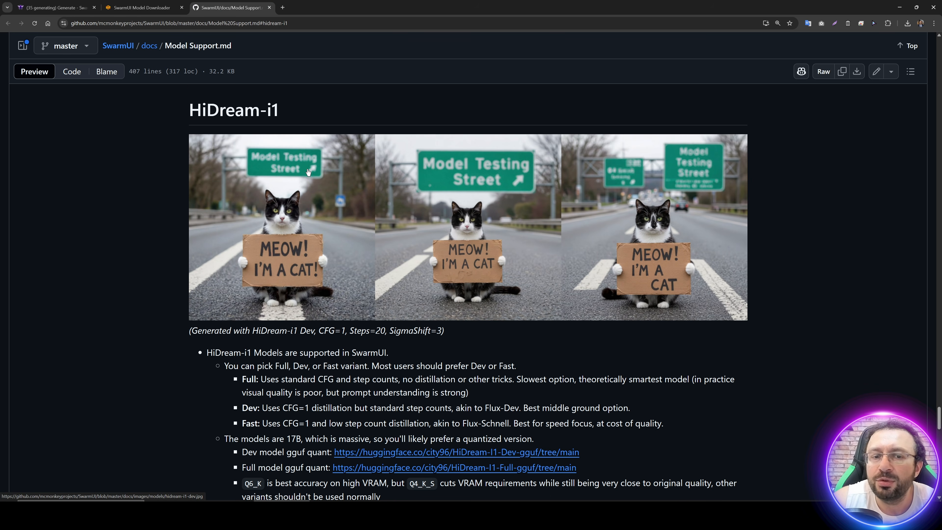
{"action": "scroll", "coordinate": [307, 171], "scroll_direction": "down", "scroll_amount": 5}
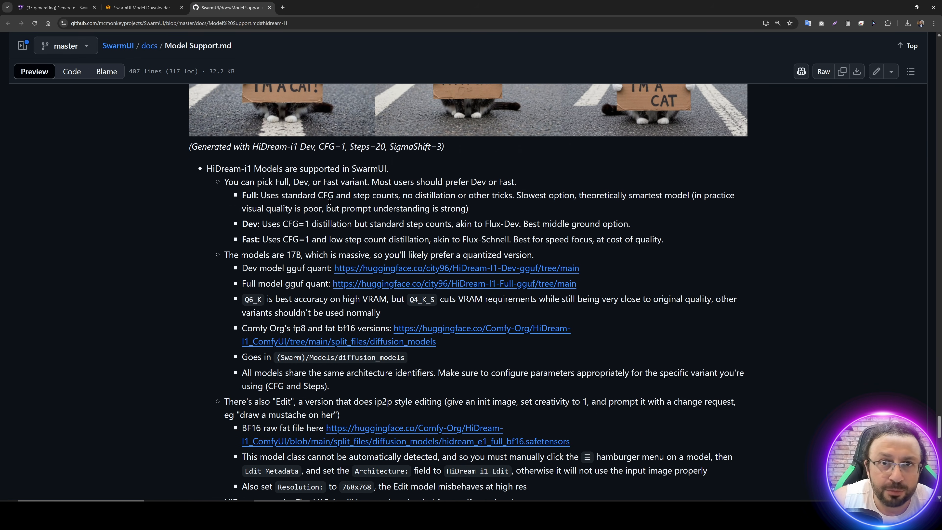
Step: Return to the model downloader and expand the Stable Diffusion 1.5 and Stable Diffusion XL (SDXL) categories to review their models
{"action": "left_click", "coordinate": [142, 8]}
{"action": "scroll", "coordinate": [155, 230], "scroll_direction": "down", "scroll_amount": 10}
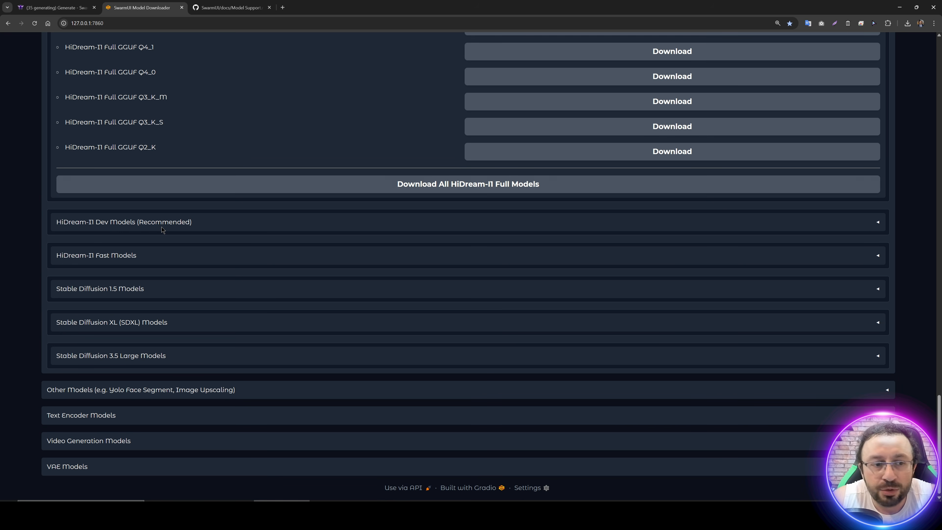
{"action": "left_click", "coordinate": [123, 293]}
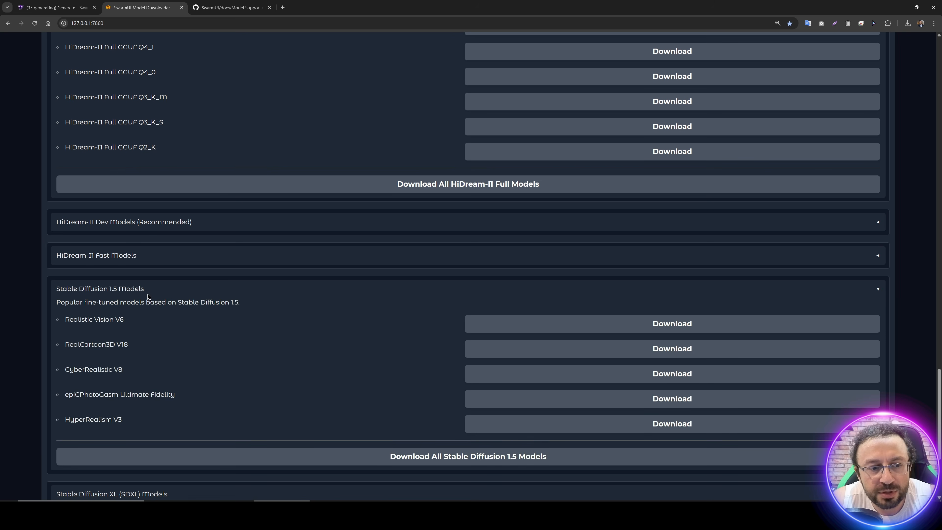
{"action": "scroll", "coordinate": [268, 300], "scroll_direction": "down", "scroll_amount": 4}
{"action": "left_click", "coordinate": [128, 324]}
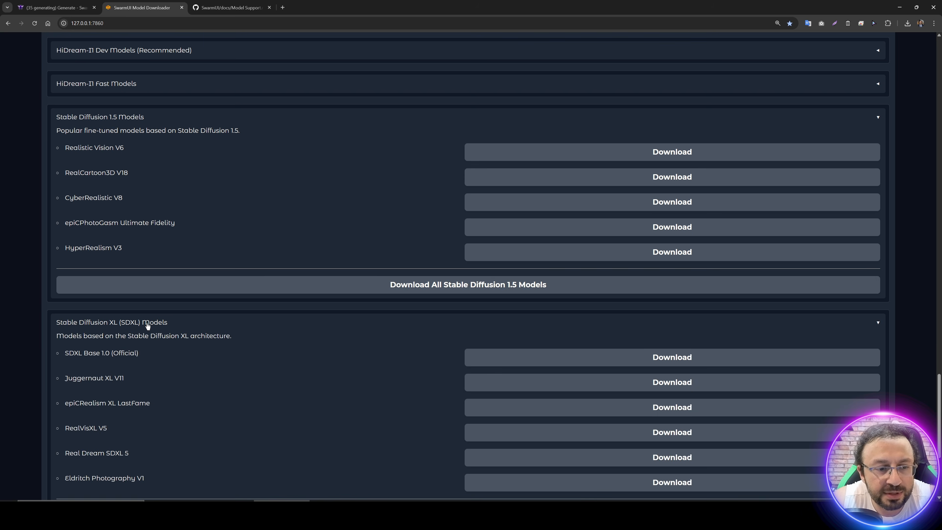
{"action": "scroll", "coordinate": [130, 325], "scroll_direction": "down", "scroll_amount": 4}
{"action": "scroll", "coordinate": [228, 287], "scroll_direction": "down", "scroll_amount": 2}
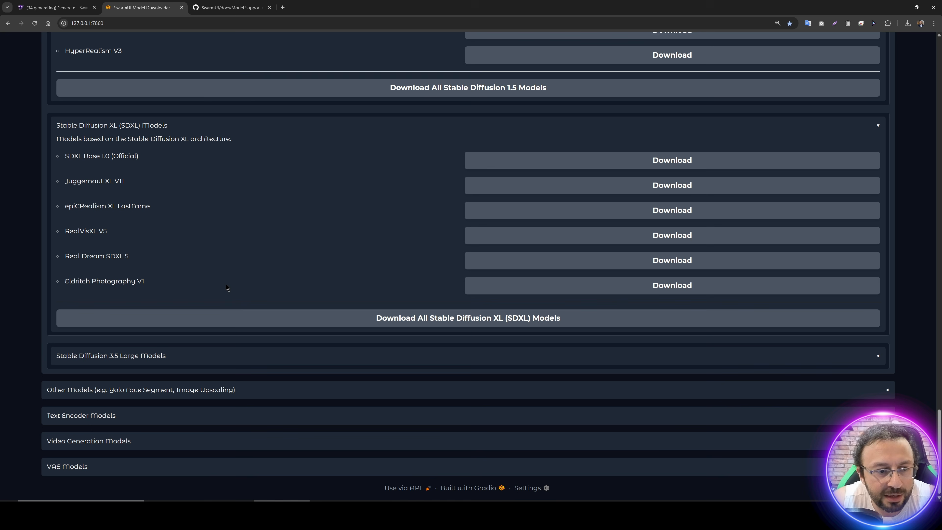
Step: Expand the Stable Diffusion 3.5 Large Models category and review its official FP16, FP8 and GGUF variants
{"action": "left_click", "coordinate": [131, 356]}
{"action": "scroll", "coordinate": [138, 214], "scroll_direction": "down", "scroll_amount": 4}
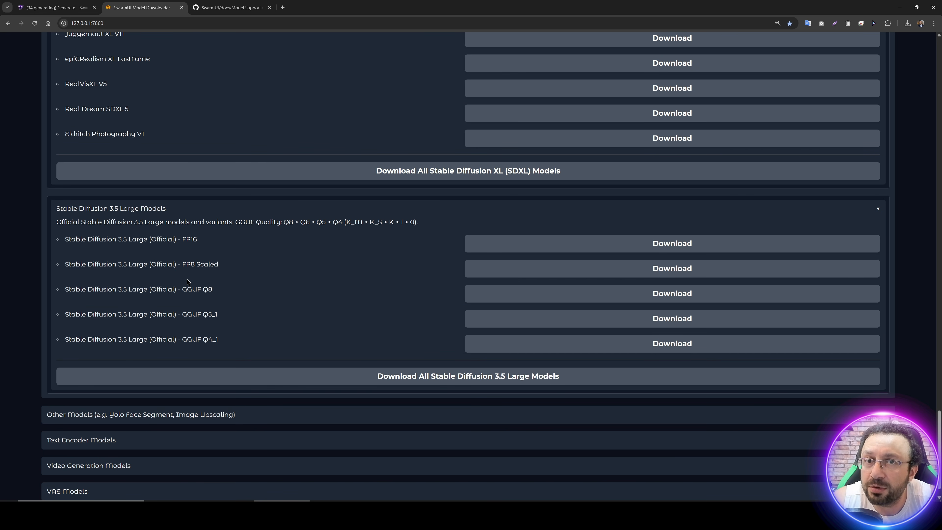
{"action": "scroll", "coordinate": [192, 287], "scroll_direction": "down", "scroll_amount": 1}
Step: Expand the Other Models category and review its Image Upscaling and Auto Yolo Masking/Segment models
{"action": "left_click", "coordinate": [178, 389]}
{"action": "scroll", "coordinate": [178, 383], "scroll_direction": "down", "scroll_amount": 2}
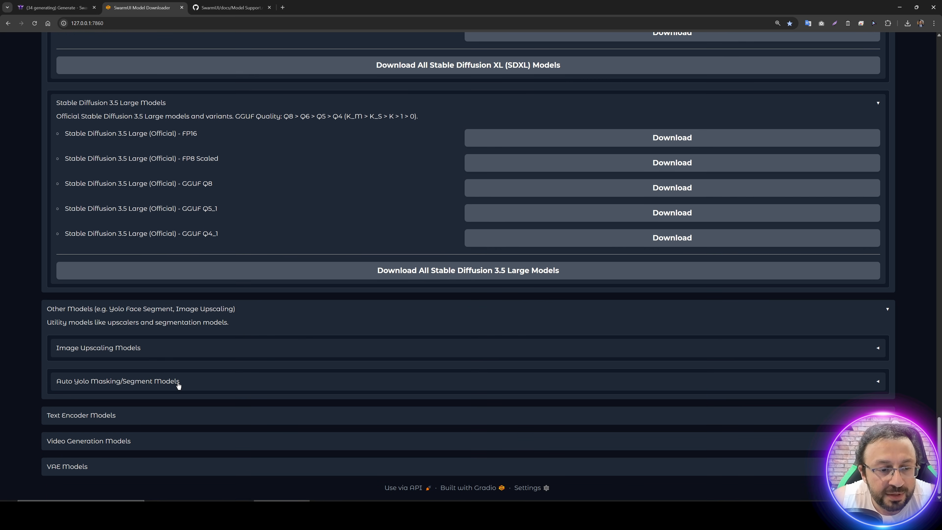
{"action": "left_click", "coordinate": [131, 352]}
{"action": "scroll", "coordinate": [234, 386], "scroll_direction": "down", "scroll_amount": 2}
{"action": "left_click", "coordinate": [155, 376]}
{"action": "scroll", "coordinate": [239, 399], "scroll_direction": "down", "scroll_amount": 2}
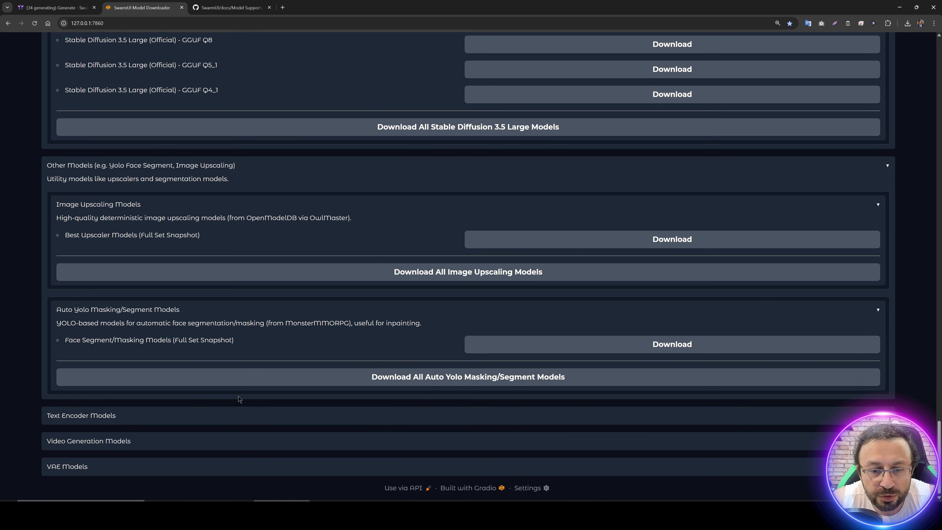
Step: Expand the Text Encoder Models category and review the T5 XXL and UMT5 XXL variants
{"action": "left_click", "coordinate": [117, 418]}
{"action": "scroll", "coordinate": [184, 413], "scroll_direction": "down", "scroll_amount": 4}
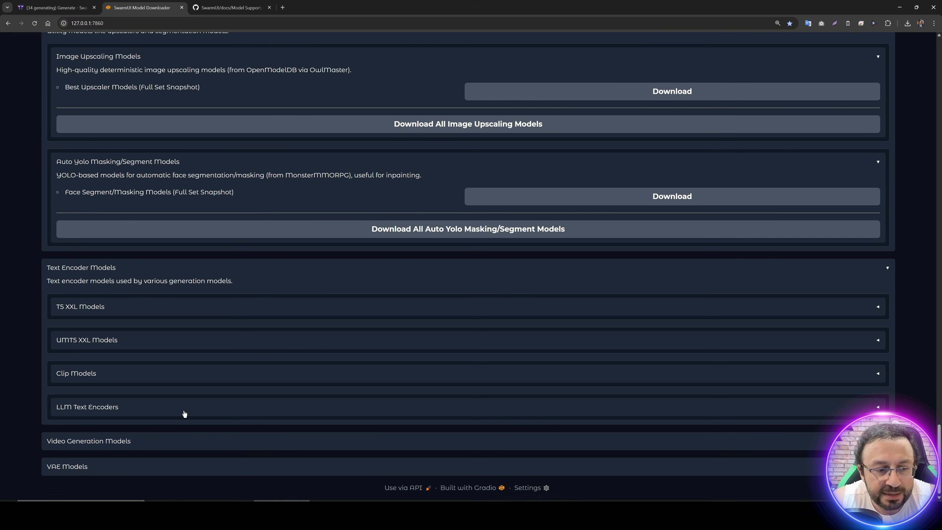
{"action": "left_click", "coordinate": [105, 309]}
{"action": "scroll", "coordinate": [104, 319], "scroll_direction": "down", "scroll_amount": 4}
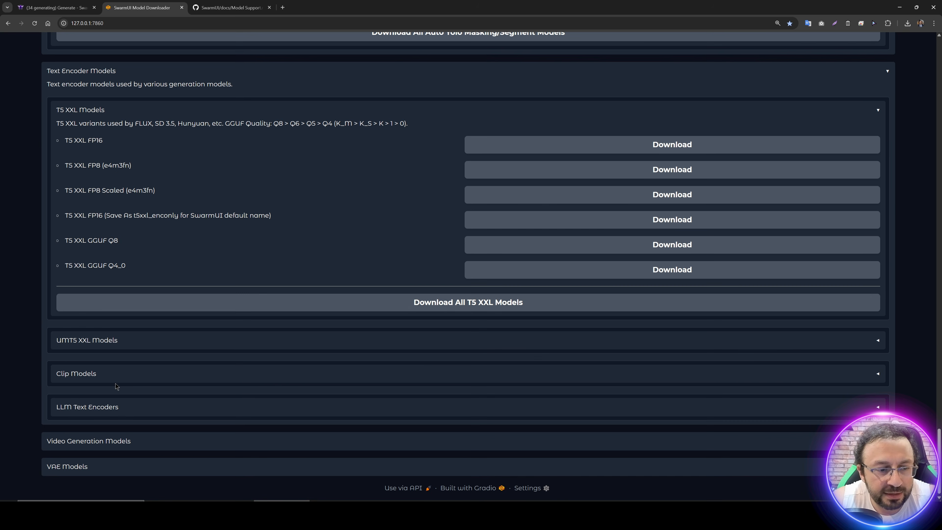
{"action": "left_click", "coordinate": [96, 342]}
{"action": "scroll", "coordinate": [149, 365], "scroll_direction": "down", "scroll_amount": 5}
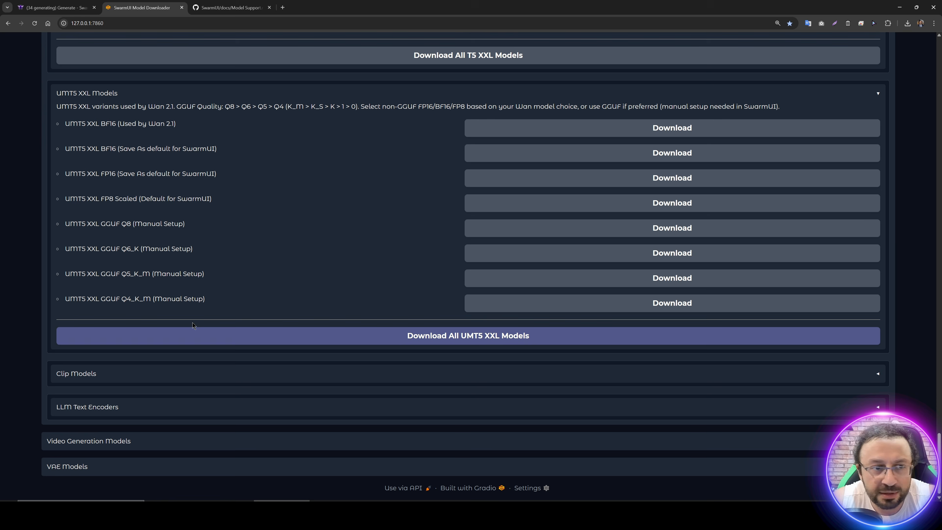
Step: Expand the Clip Models and LLM Text Encoders categories and review their downloadable models
{"action": "left_click", "coordinate": [95, 373]}
{"action": "scroll", "coordinate": [158, 408], "scroll_direction": "down", "scroll_amount": 5}
{"action": "left_click", "coordinate": [158, 407]}
{"action": "scroll", "coordinate": [240, 396], "scroll_direction": "down", "scroll_amount": 2}
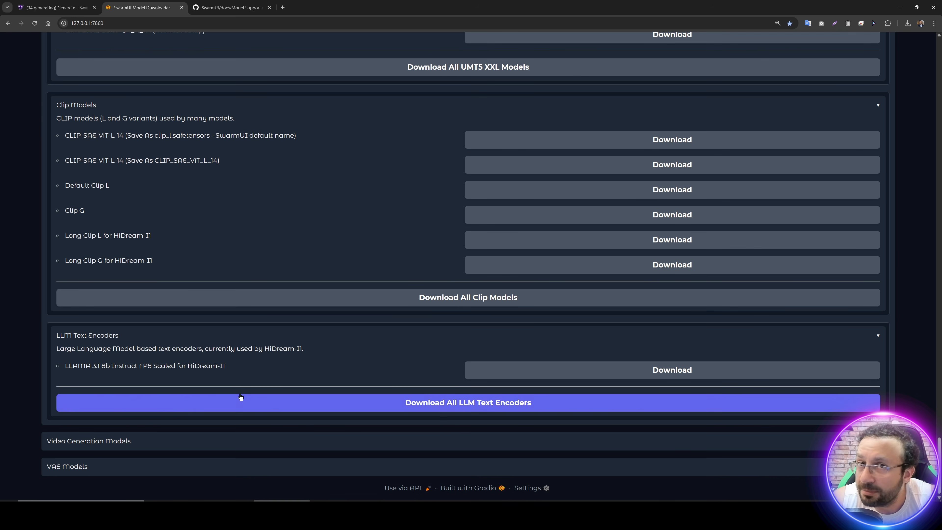
Step: Expand the Video Generation Models category and review its Wan 2.1 and Hunyuan models
{"action": "left_click", "coordinate": [114, 442]}
{"action": "scroll", "coordinate": [194, 431], "scroll_direction": "down", "scroll_amount": 4}
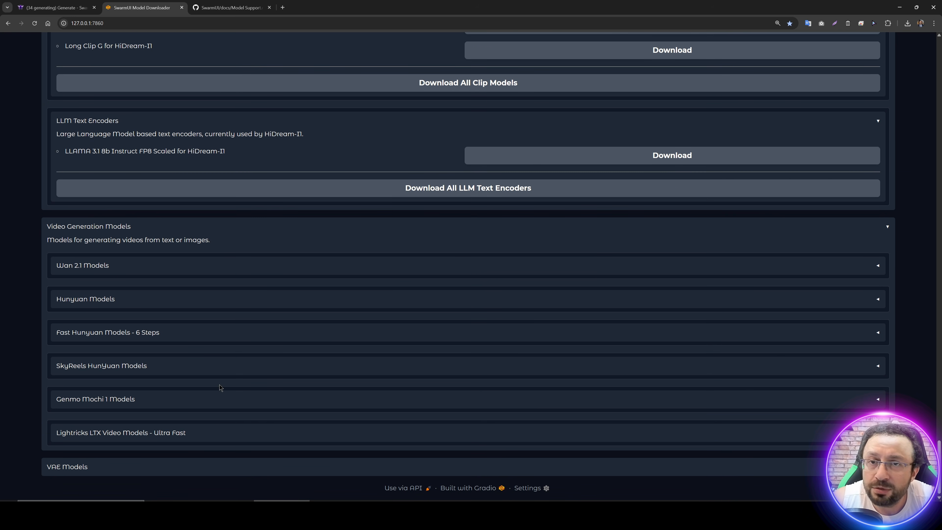
{"action": "left_click", "coordinate": [97, 266]}
{"action": "scroll", "coordinate": [194, 366], "scroll_direction": "down", "scroll_amount": 10}
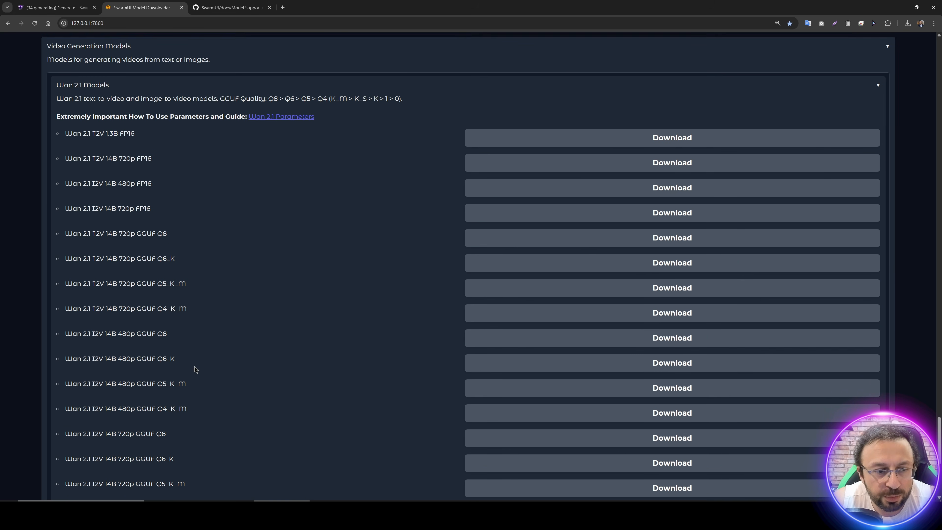
{"action": "left_click", "coordinate": [196, 336]}
{"action": "scroll", "coordinate": [222, 367], "scroll_direction": "down", "scroll_amount": 4}
{"action": "scroll", "coordinate": [186, 352], "scroll_direction": "down", "scroll_amount": 3}
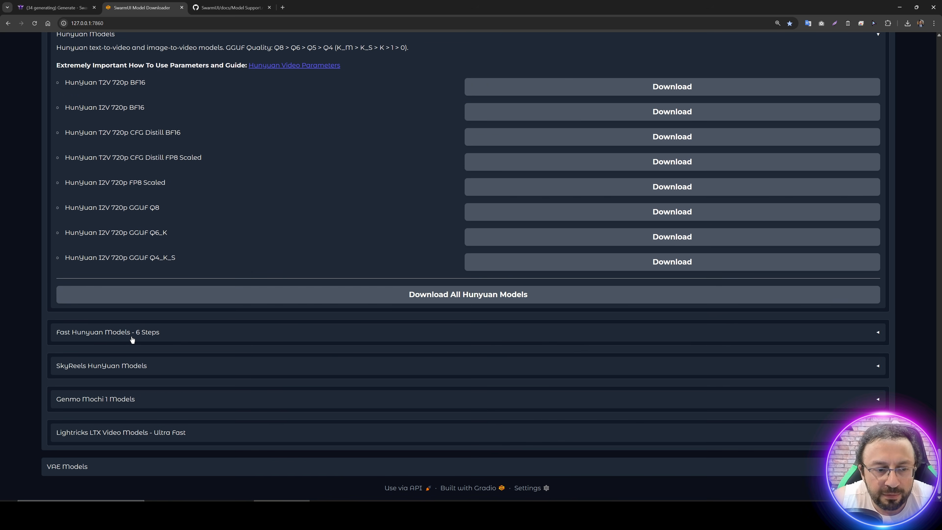
Step: Expand the Fast Hunyuan and SkyReels HunYuan categories and examine their variants, highlighting the SkyReels GGUF Q8 model
{"action": "left_click", "coordinate": [130, 336]}
{"action": "scroll", "coordinate": [222, 364], "scroll_direction": "down", "scroll_amount": 5}
{"action": "left_click", "coordinate": [122, 366]}
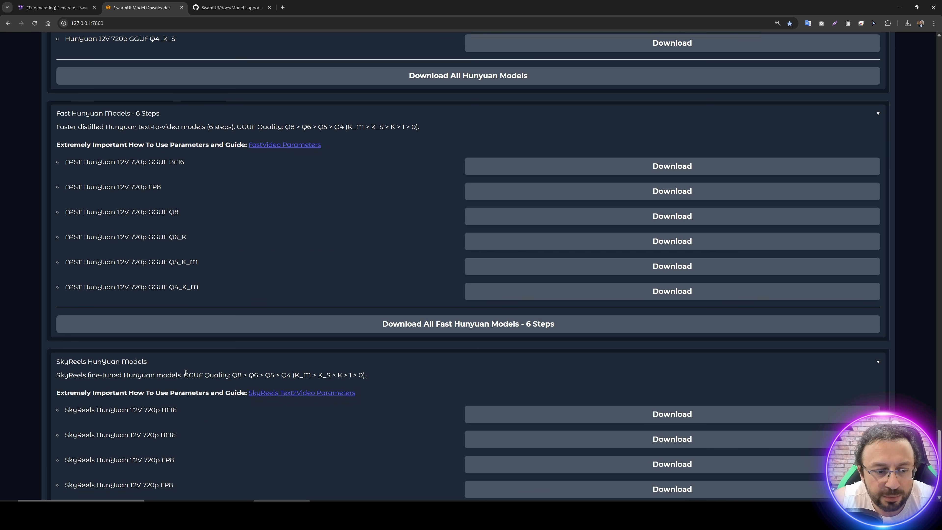
{"action": "scroll", "coordinate": [208, 388], "scroll_direction": "down", "scroll_amount": 5}
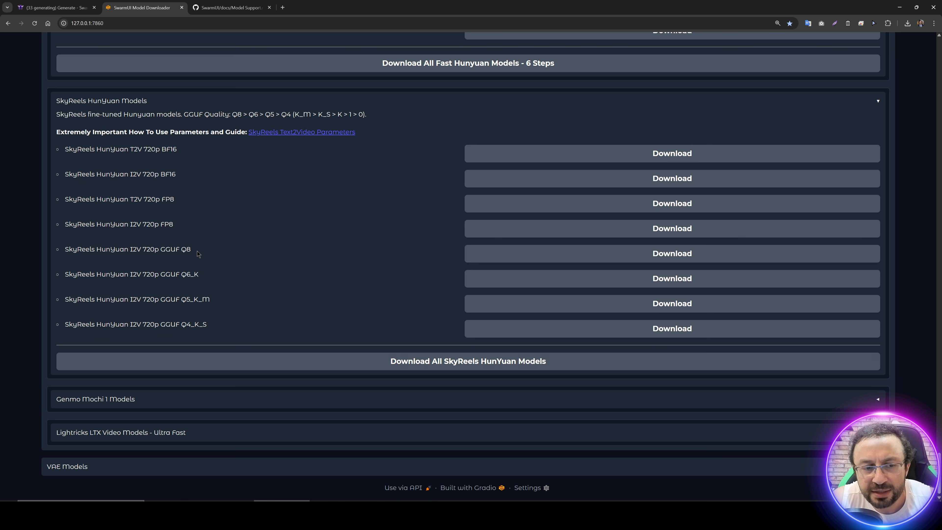
{"action": "left_click_drag", "start_coordinate": [197, 253], "coordinate": [159, 251]}
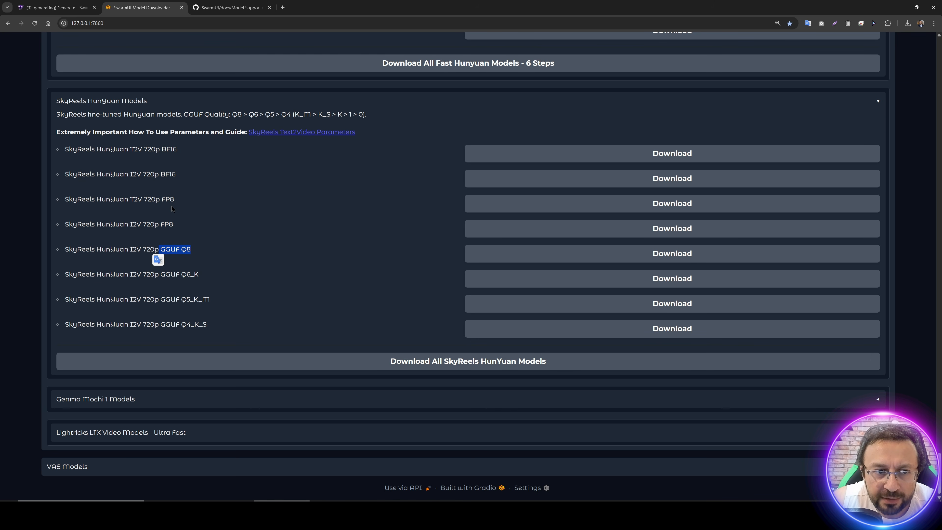
{"action": "left_click", "coordinate": [181, 157]}
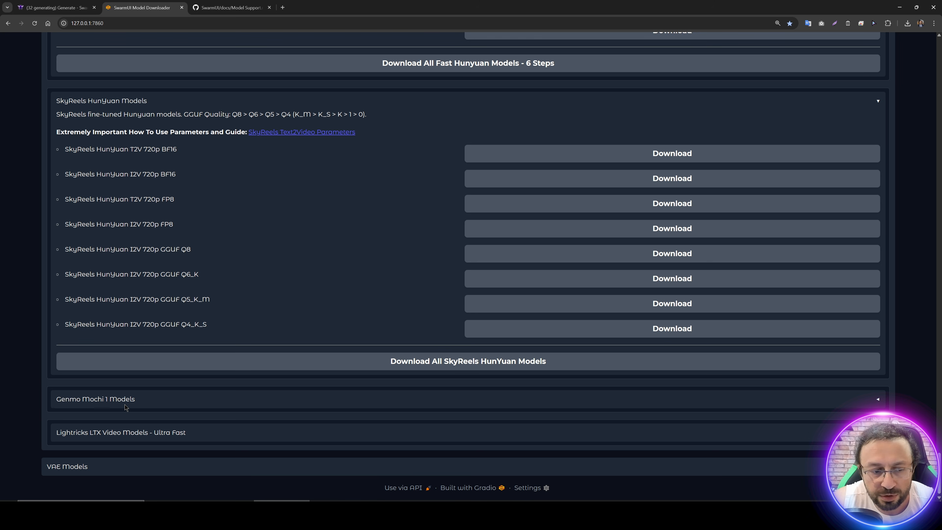
Step: Expand the Lightricks LTX Video Models category to review its model, and open the VAE Models category
{"action": "left_click", "coordinate": [140, 423]}
{"action": "scroll", "coordinate": [101, 351], "scroll_direction": "down", "scroll_amount": 3}
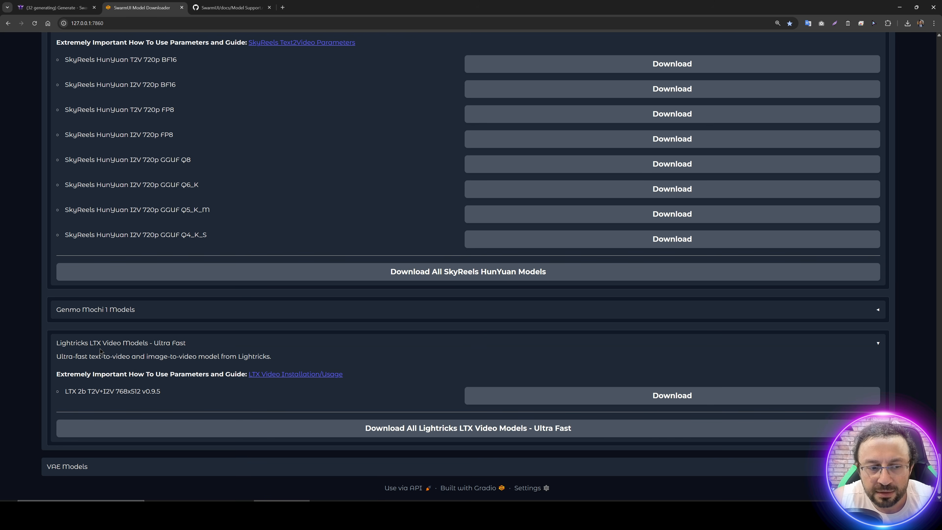
{"action": "left_click", "coordinate": [116, 468]}
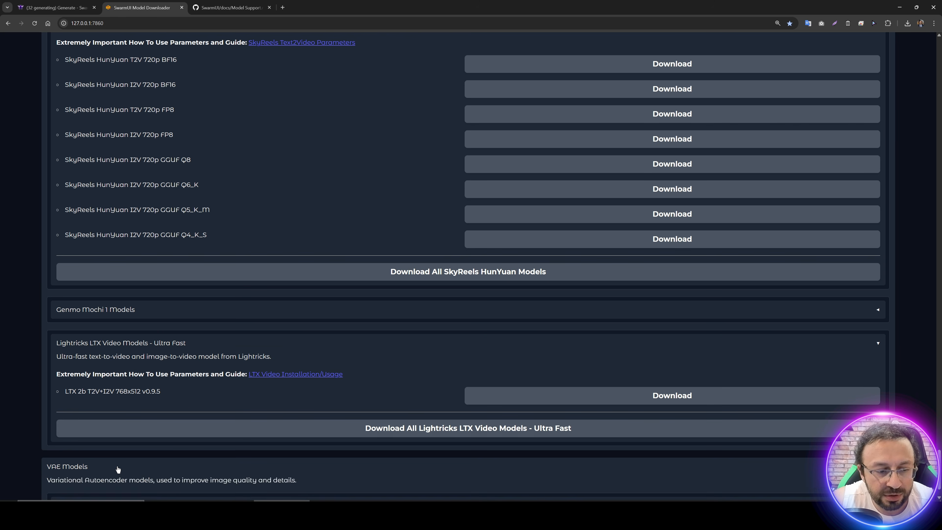
Step: Return to the downloader's search field, search the models and bundles for "wan" and review the matching categories
{"action": "scroll", "coordinate": [188, 415], "scroll_direction": "up", "scroll_amount": 3}
{"action": "scroll", "coordinate": [188, 414], "scroll_direction": "up", "scroll_amount": 20}
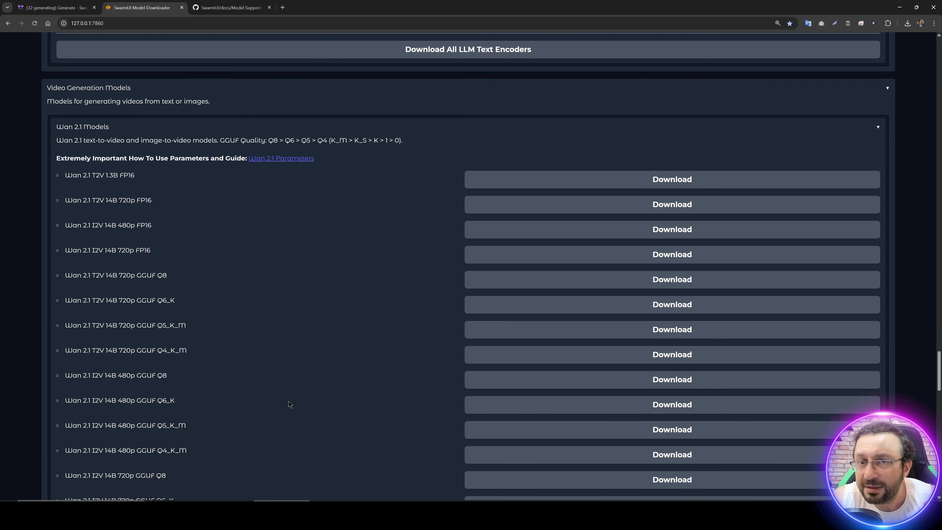
{"action": "scroll", "coordinate": [290, 401], "scroll_direction": "up", "scroll_amount": 20}
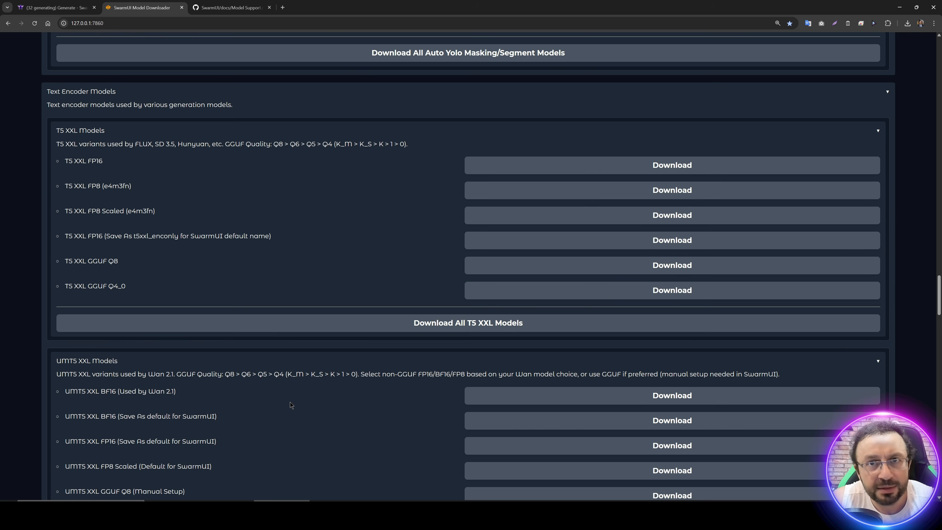
{"action": "scroll", "coordinate": [289, 402], "scroll_direction": "up", "scroll_amount": 5}
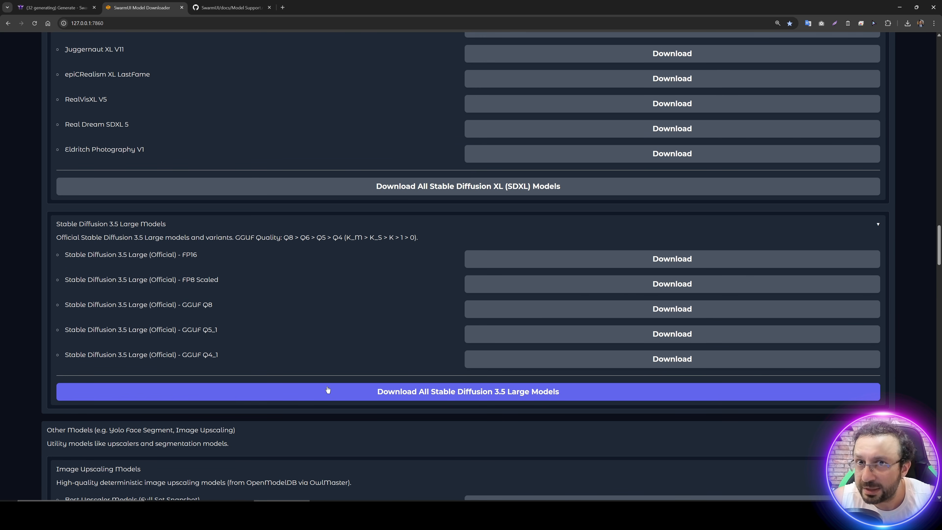
{"action": "scroll", "coordinate": [328, 390], "scroll_direction": "up", "scroll_amount": 8}
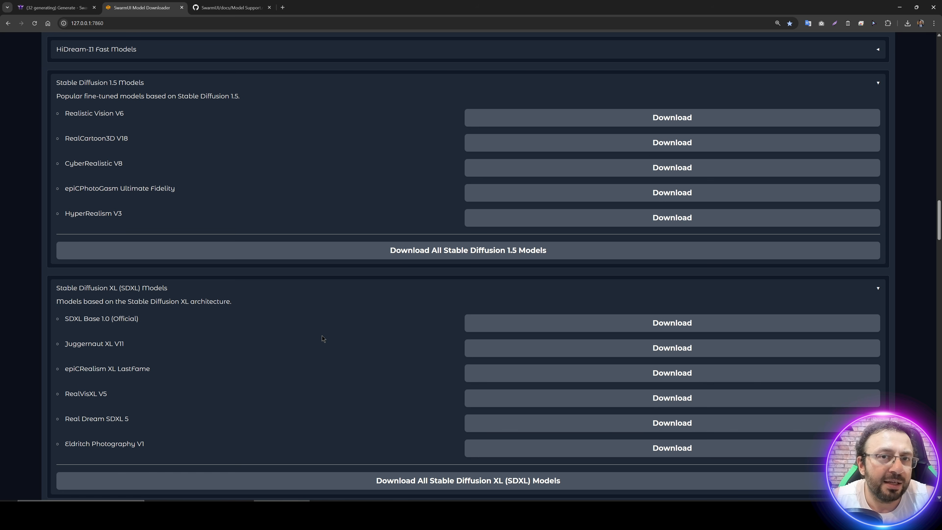
{"action": "scroll", "coordinate": [285, 294], "scroll_direction": "up", "scroll_amount": 15}
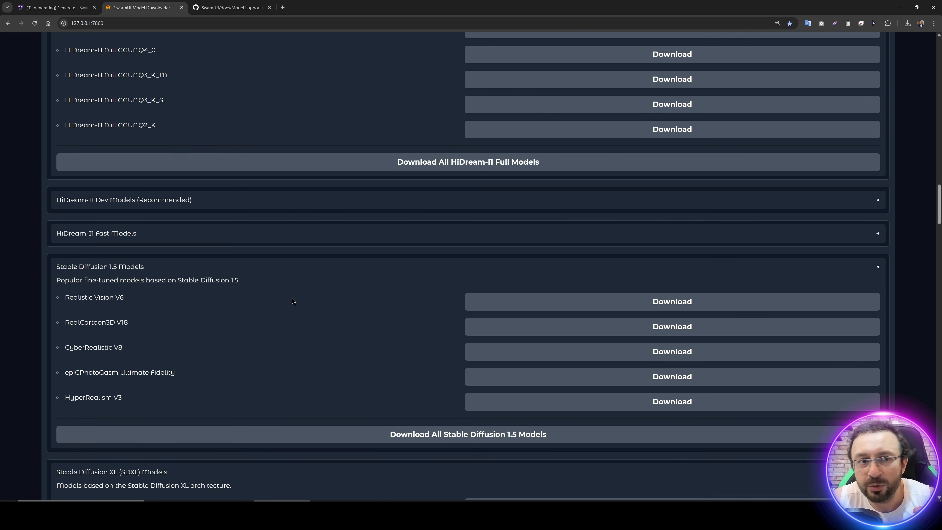
{"action": "scroll", "coordinate": [295, 297], "scroll_direction": "up", "scroll_amount": 20}
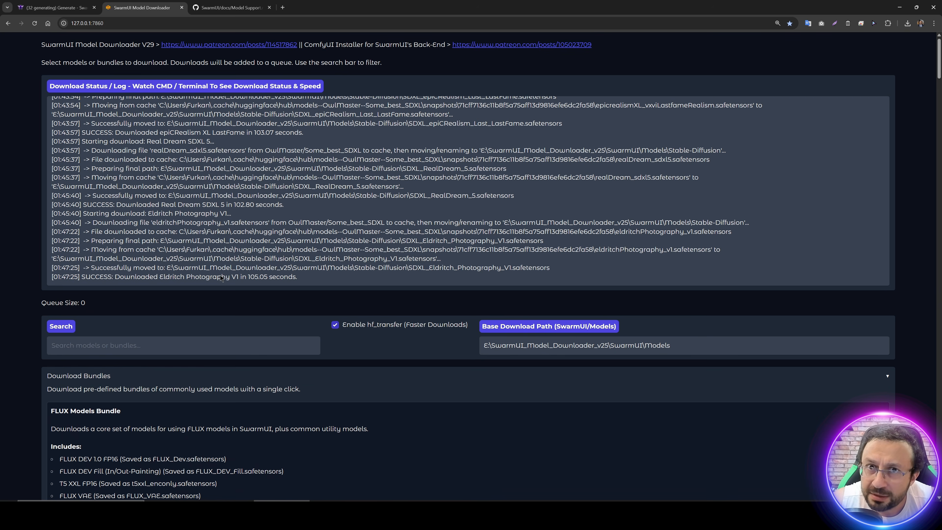
{"action": "scroll", "coordinate": [138, 334], "scroll_direction": "down", "scroll_amount": 3}
{"action": "left_click", "coordinate": [113, 239]}
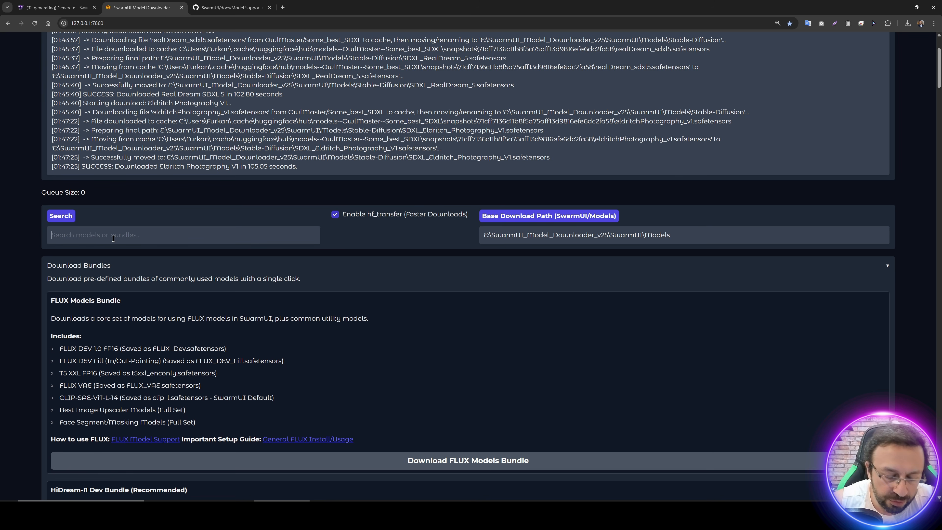
{"action": "type", "text": "wan"}
{"action": "scroll", "coordinate": [176, 313], "scroll_direction": "down", "scroll_amount": 4}
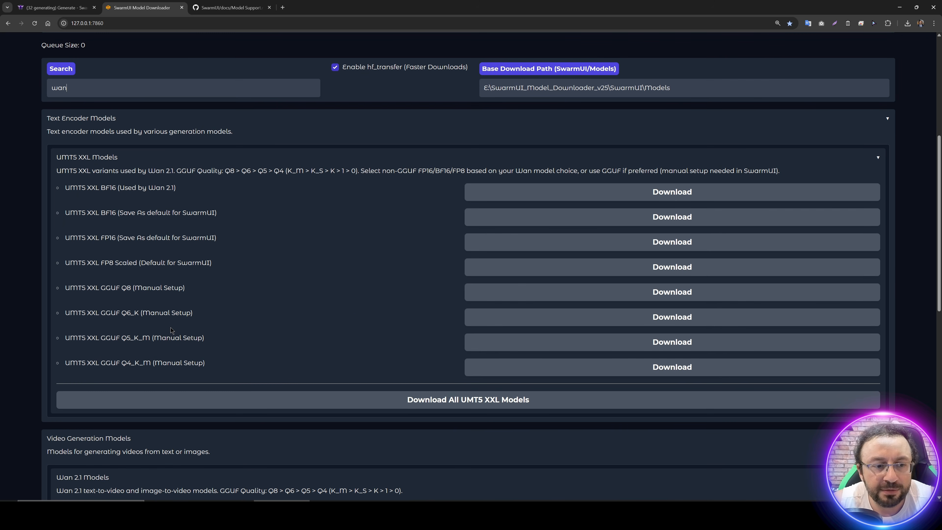
Step: Replace the model search with "flux" and review the matching bundles
{"action": "scroll", "coordinate": [176, 312], "scroll_direction": "up", "scroll_amount": 4}
{"action": "key", "text": "BackSpace"}
{"action": "key", "text": "BackSpace"}
{"action": "key", "text": "BackSpace"}
{"action": "type", "text": "flux"}
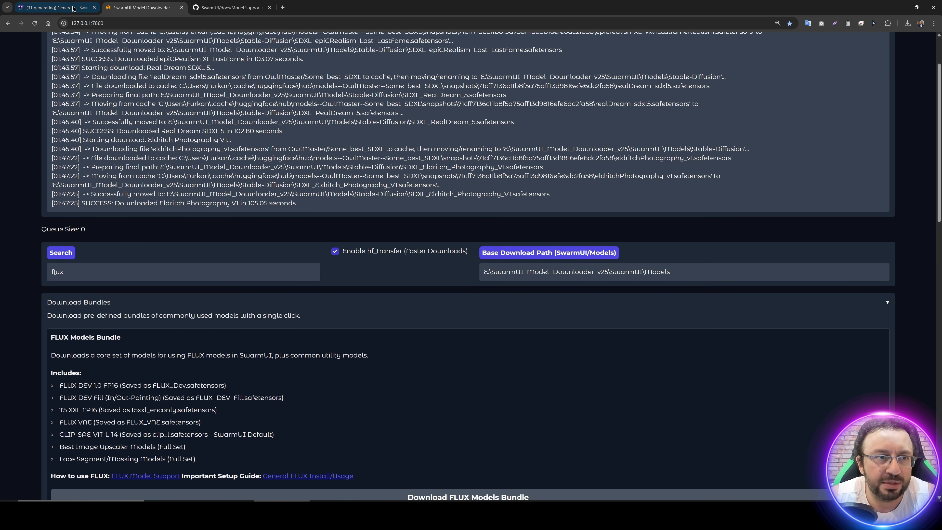
Step: Switch to the SwarmUI Generate page, view several generated images with their prompts, and highlight Q8 in the model name
{"action": "left_click", "coordinate": [73, 9]}
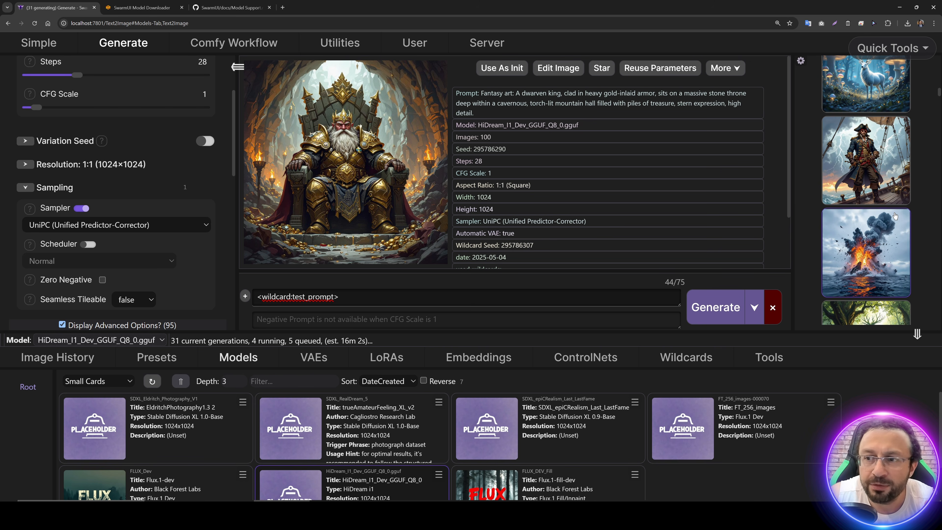
{"action": "left_click", "coordinate": [877, 257]}
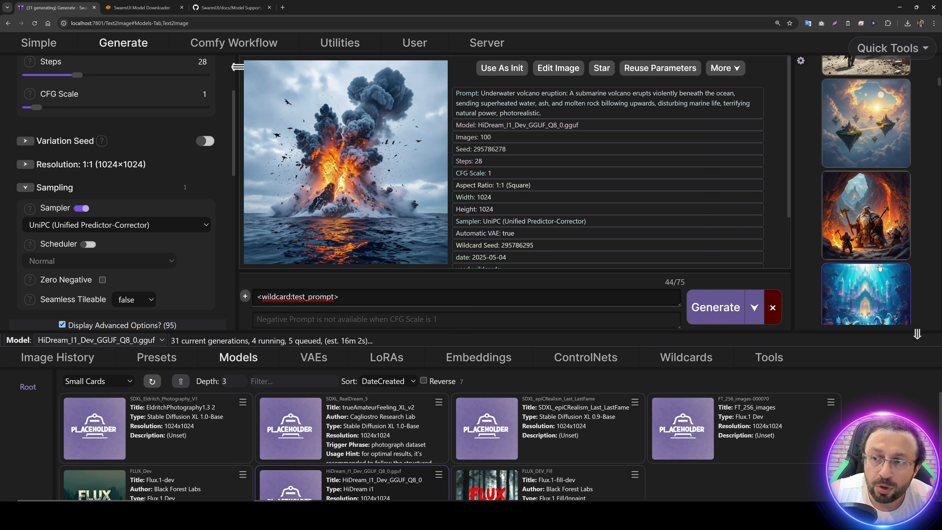
{"action": "left_click", "coordinate": [884, 192]}
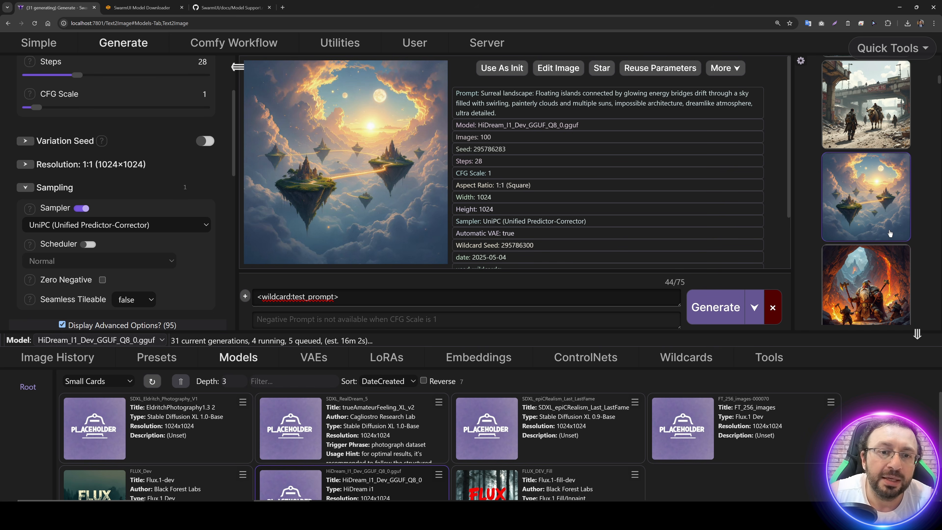
{"action": "left_click", "coordinate": [867, 215]}
{"action": "scroll", "coordinate": [867, 214], "scroll_direction": "up", "scroll_amount": 2}
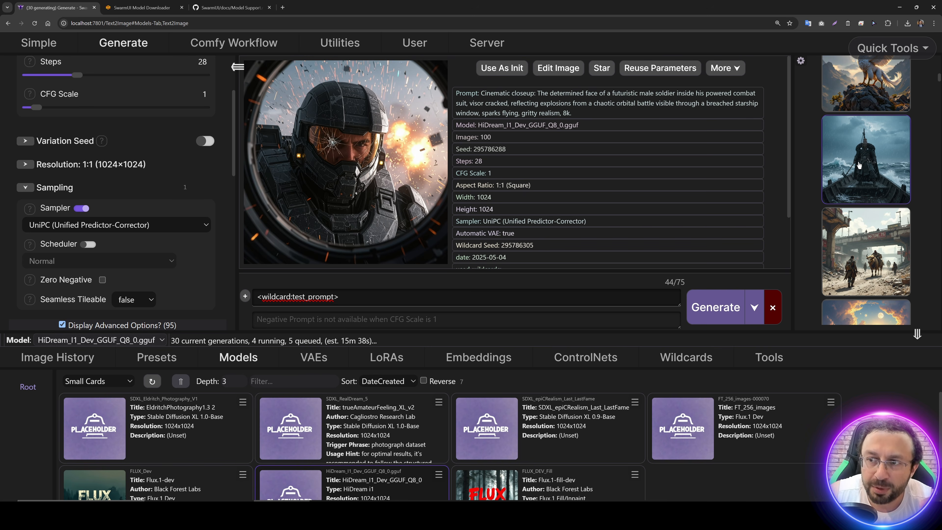
{"action": "left_click", "coordinate": [858, 164]}
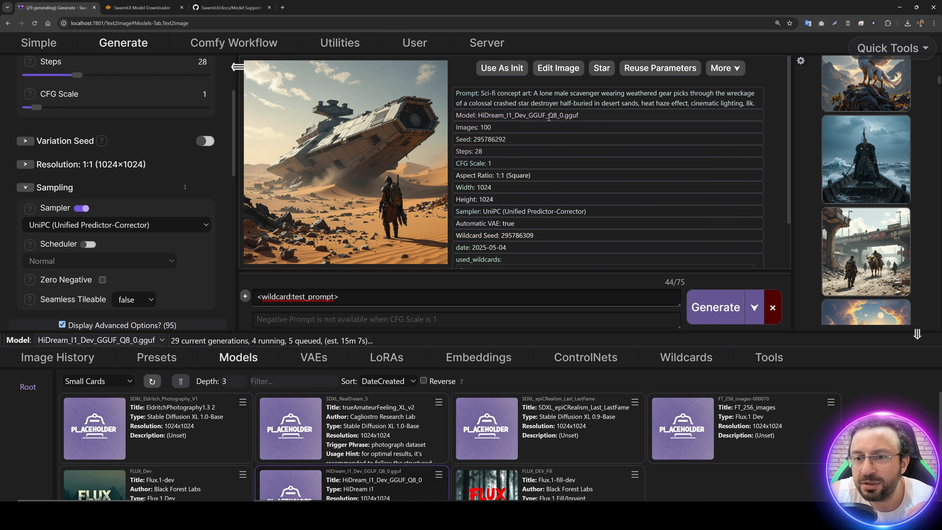
{"action": "left_click_drag", "start_coordinate": [549, 117], "coordinate": [556, 117]}
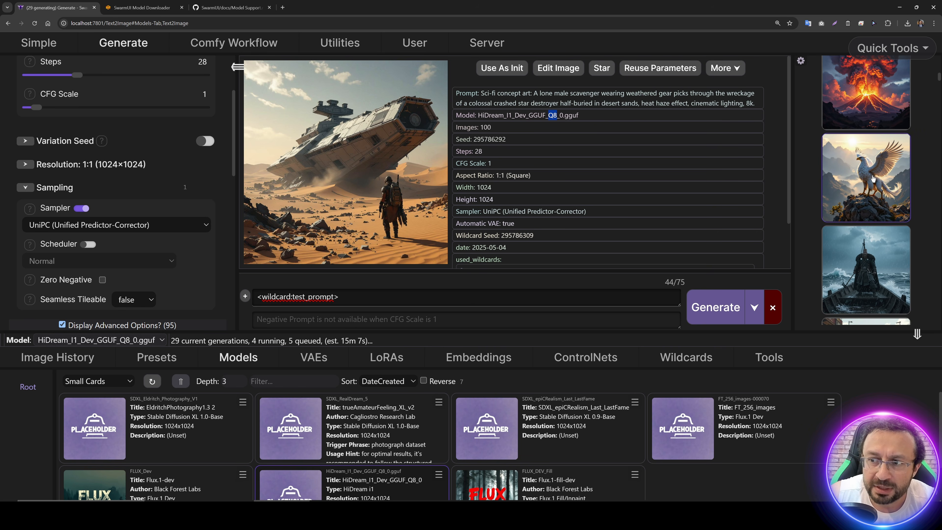
Step: Check the two ComfyUI backends alongside the GPU memory usage in nvitop, and return to the Generate page
{"action": "left_click", "coordinate": [486, 42]}
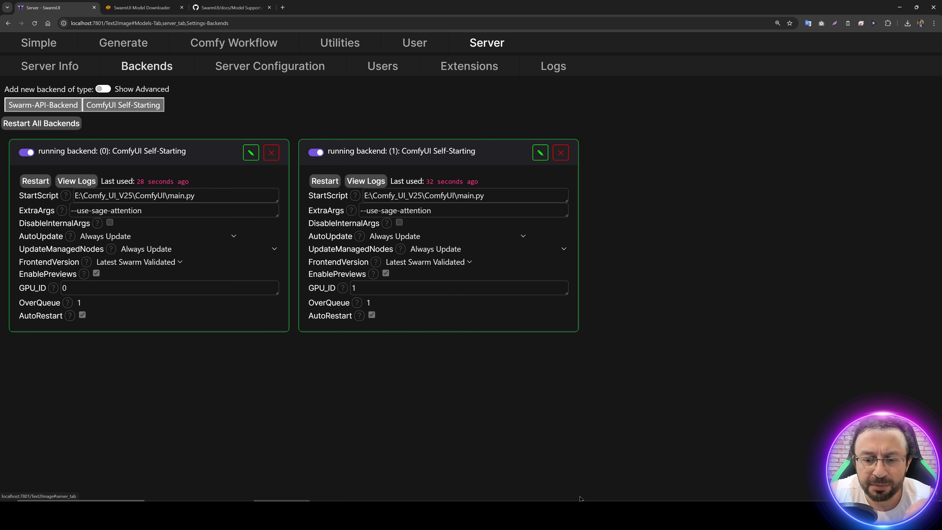
{"action": "left_click", "coordinate": [704, 519]}
{"action": "left_click", "coordinate": [709, 510]}
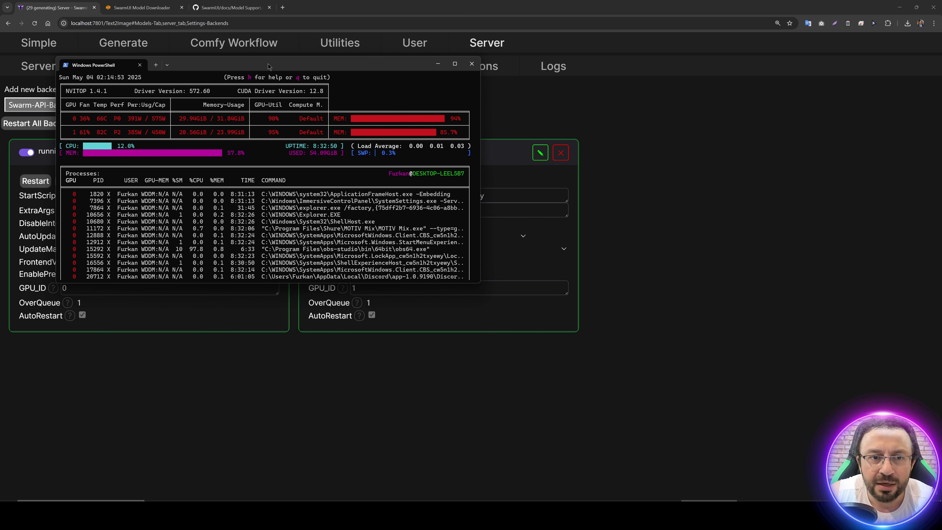
{"action": "left_click_drag", "start_coordinate": [268, 64], "coordinate": [586, 164]}
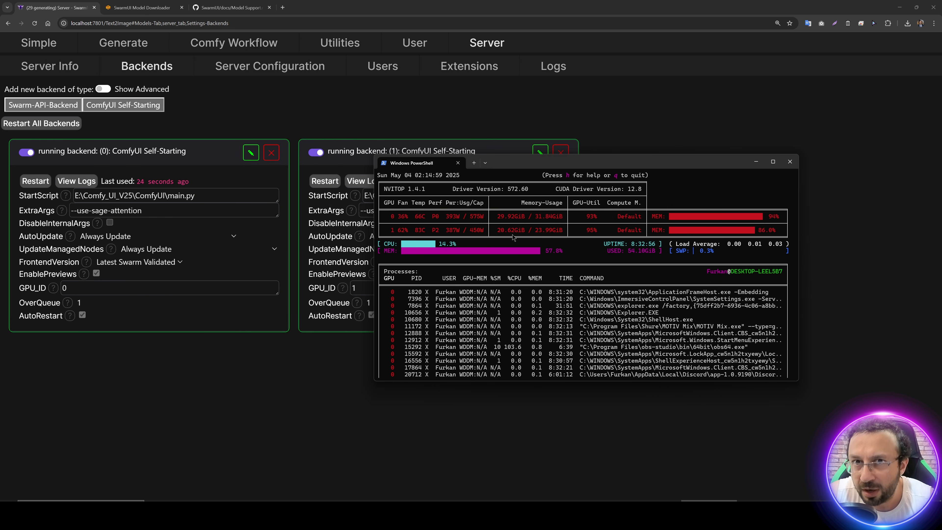
{"action": "left_click", "coordinate": [115, 41]}
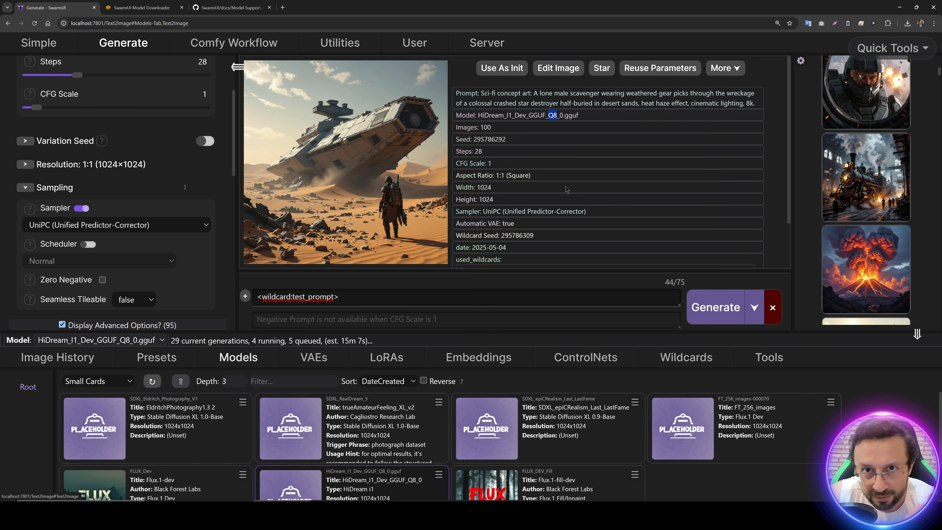
Step: View more generated HiDream images with their prompts, including the steam locomotive, soldier, throned king and desert scenes
{"action": "left_click", "coordinate": [864, 202]}
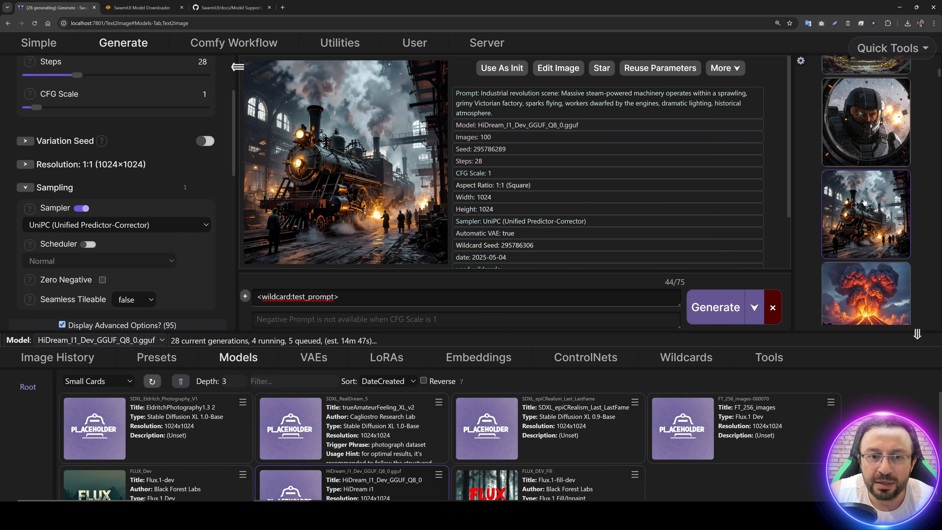
{"action": "scroll", "coordinate": [867, 226], "scroll_direction": "up", "scroll_amount": 1}
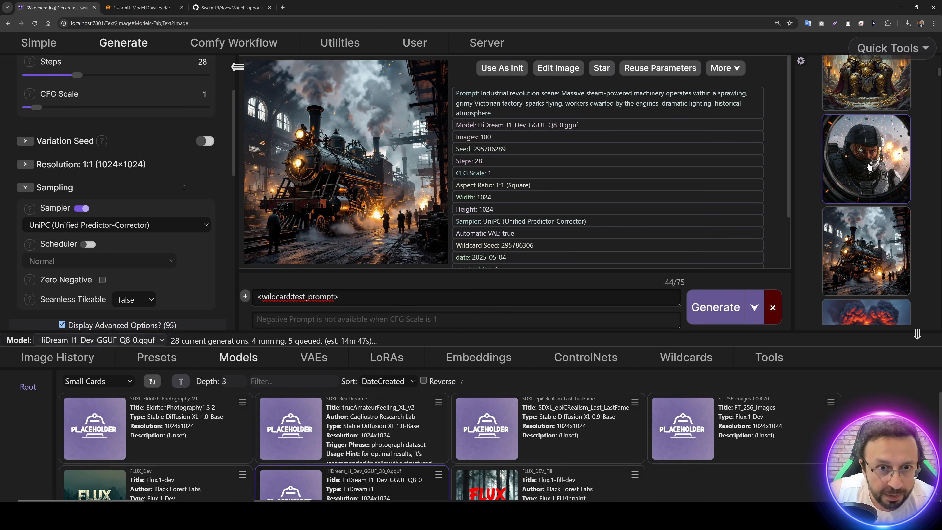
{"action": "left_click", "coordinate": [868, 169]}
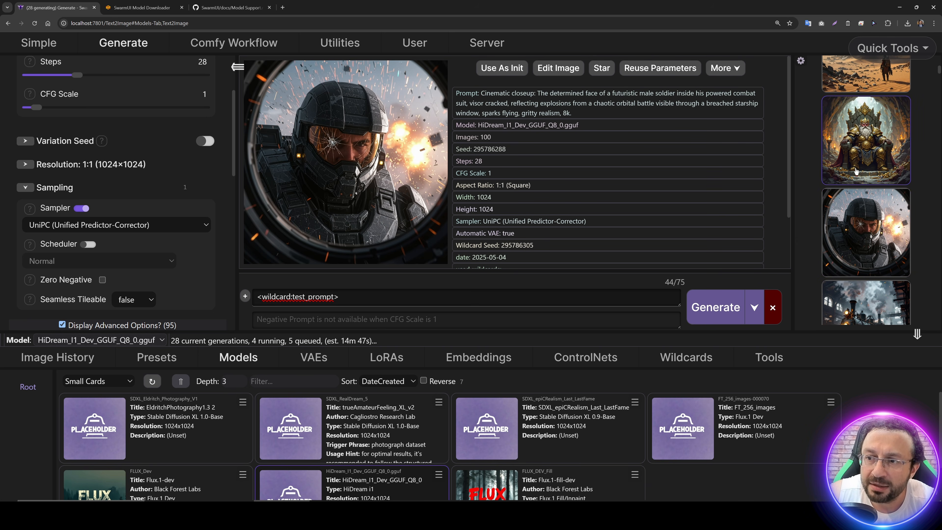
{"action": "left_click", "coordinate": [864, 171]}
{"action": "scroll", "coordinate": [864, 235], "scroll_direction": "up", "scroll_amount": 4}
{"action": "left_click", "coordinate": [866, 209]}
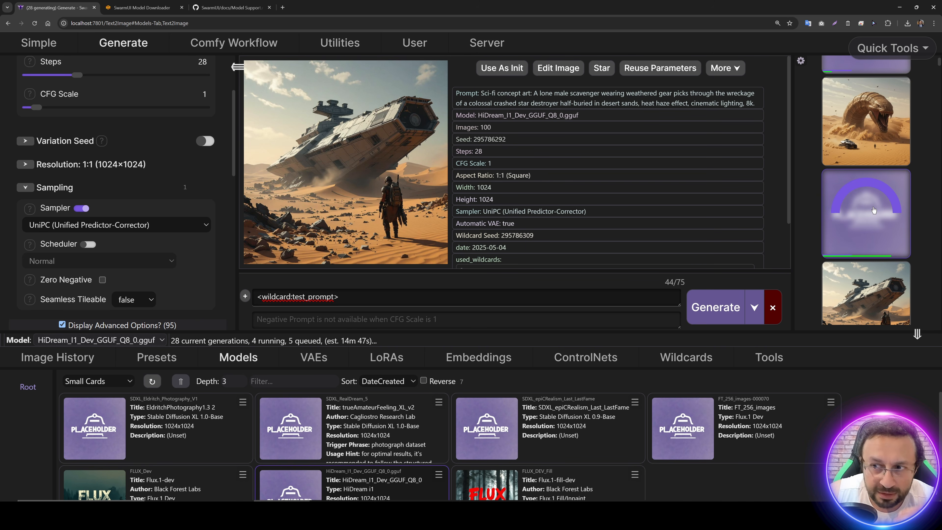
{"action": "left_click", "coordinate": [859, 162]}
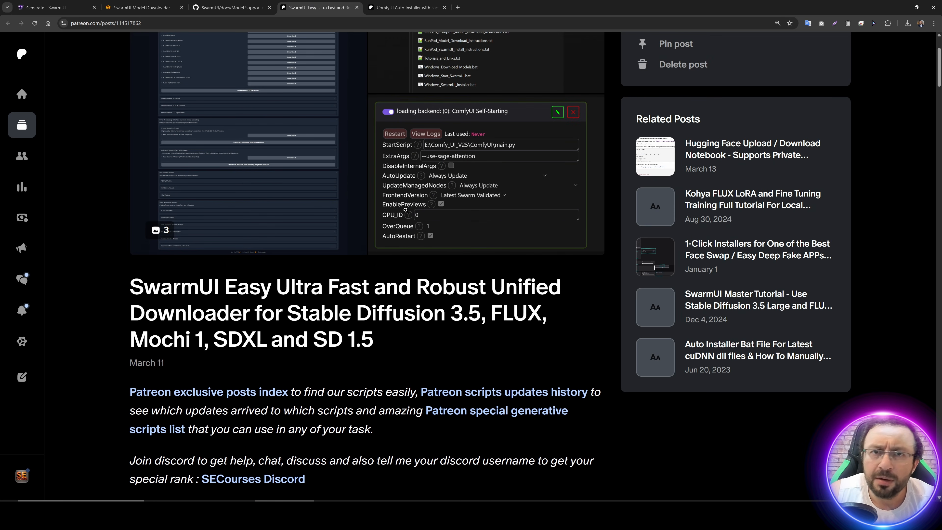
Step: Review the Patreon posts for the SwarmUI downloader and the ComfyUI Auto Installer, including the latest zip link and backend installer notes
{"action": "scroll", "coordinate": [429, 249], "scroll_direction": "down", "scroll_amount": 3}
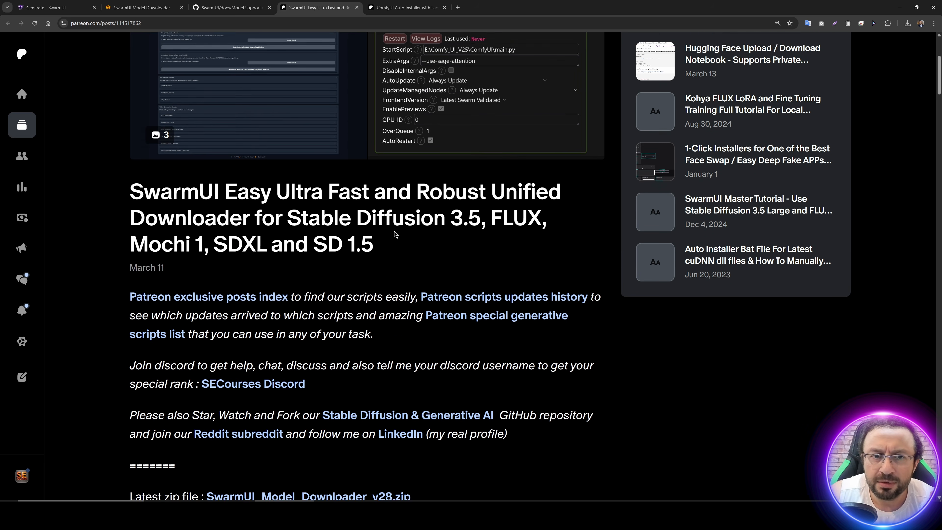
{"action": "scroll", "coordinate": [302, 217], "scroll_direction": "up", "scroll_amount": 5}
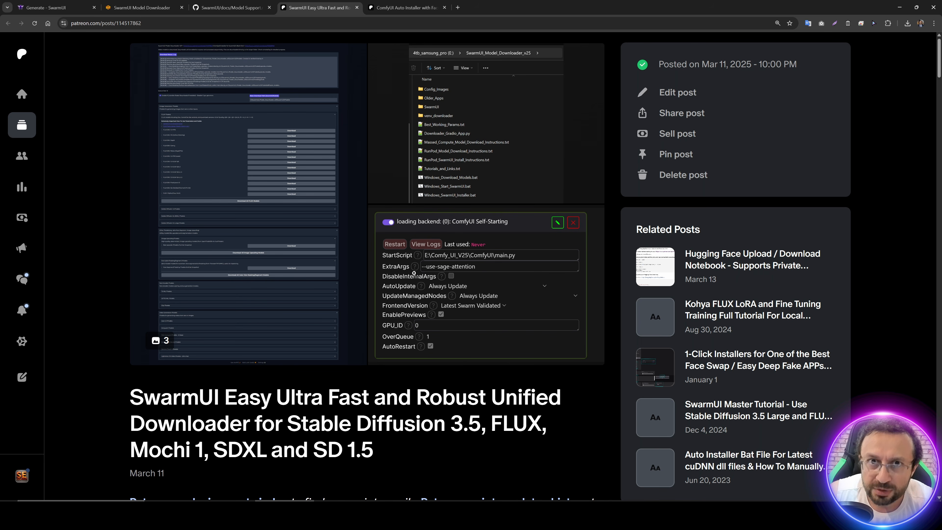
{"action": "scroll", "coordinate": [413, 273], "scroll_direction": "down", "scroll_amount": 3}
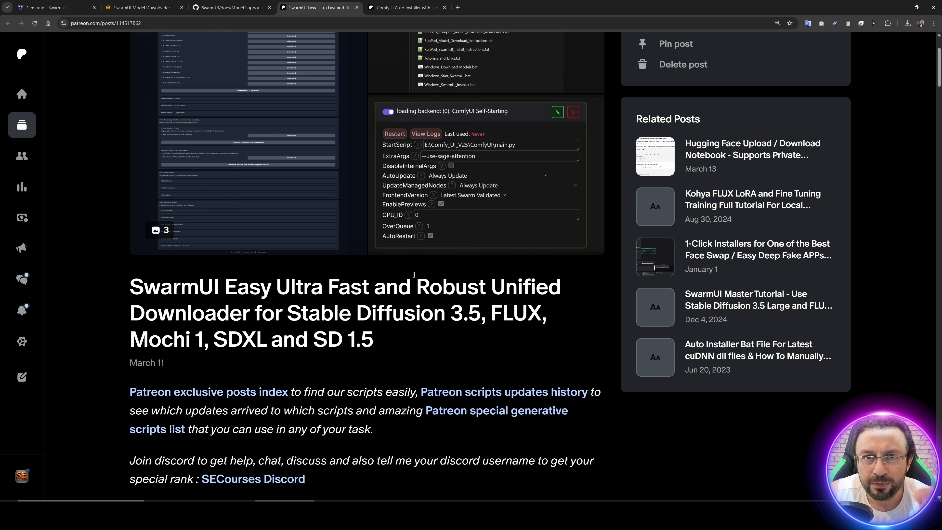
{"action": "scroll", "coordinate": [413, 274], "scroll_direction": "down", "scroll_amount": 4}
{"action": "key", "text": "ctrl+Tab"}
{"action": "scroll", "coordinate": [354, 221], "scroll_direction": "up", "scroll_amount": 4}
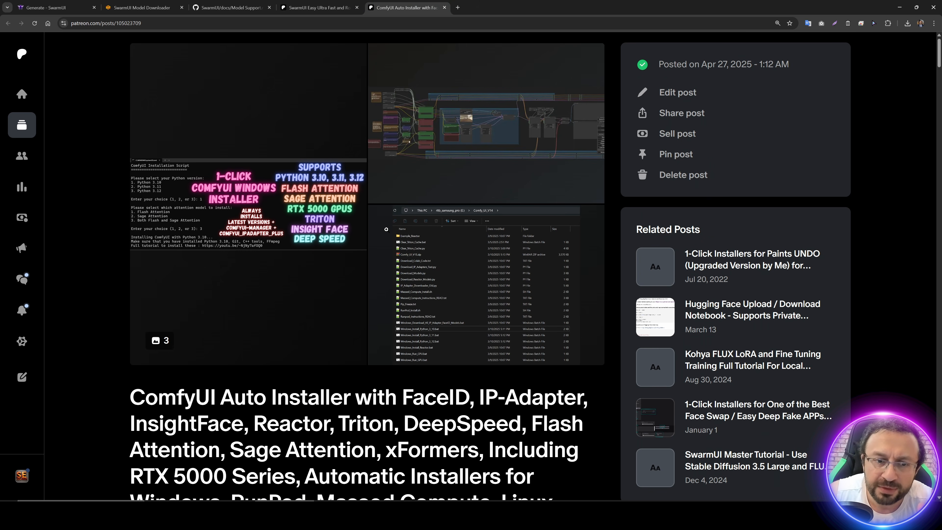
{"action": "key", "text": "ctrl+shift+Tab"}
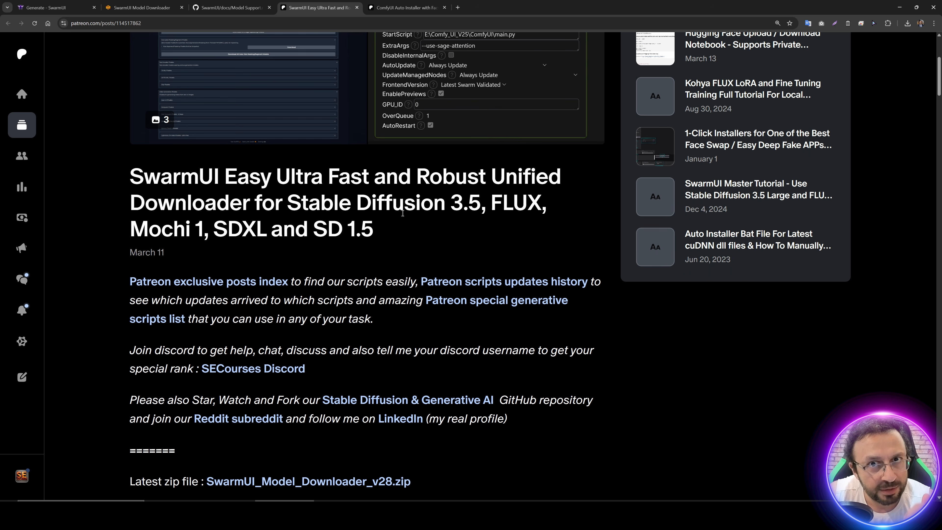
{"action": "scroll", "coordinate": [402, 212], "scroll_direction": "down", "scroll_amount": 4}
{"action": "scroll", "coordinate": [379, 206], "scroll_direction": "down", "scroll_amount": 5}
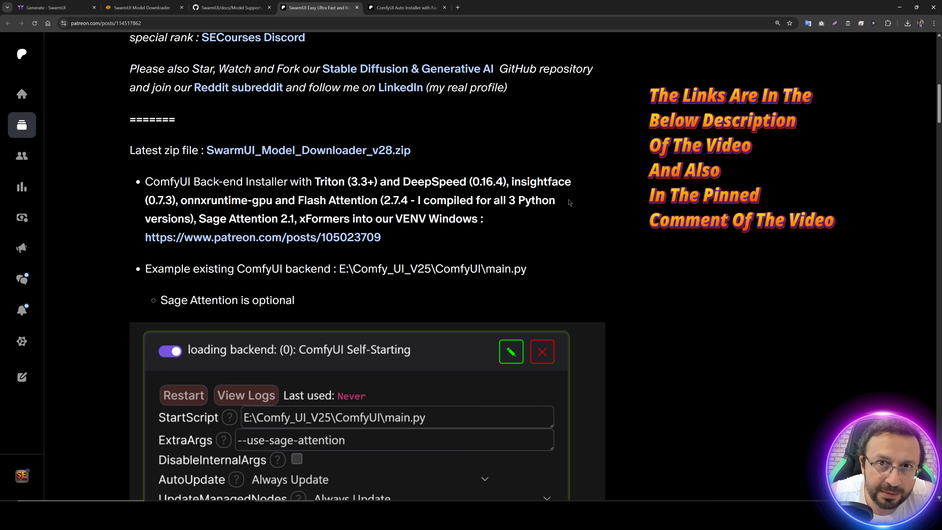
{"action": "scroll", "coordinate": [371, 208], "scroll_direction": "up", "scroll_amount": 2}
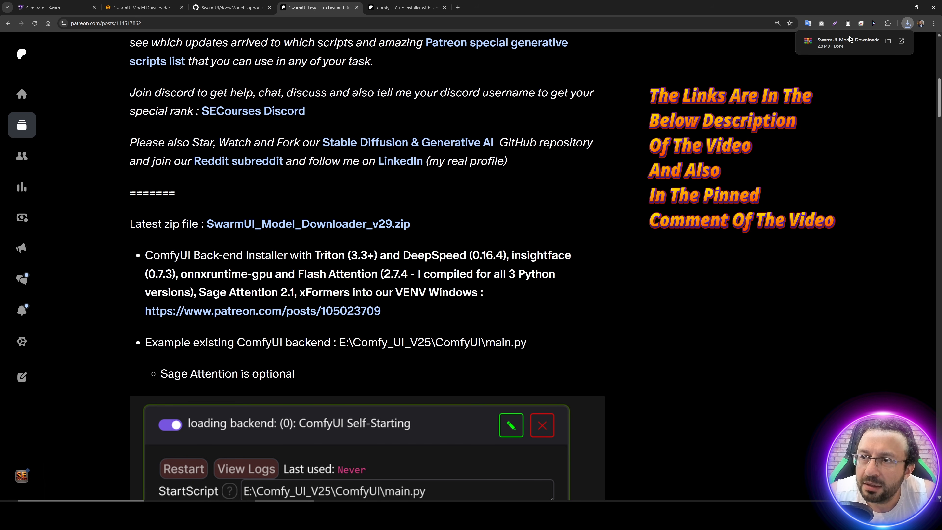
Step: Download Comfy_UI_V27.zip from the ComfyUI Auto Installer post on Patreon
{"action": "left_click", "coordinate": [396, 3]}
{"action": "scroll", "coordinate": [359, 215], "scroll_direction": "down", "scroll_amount": 7}
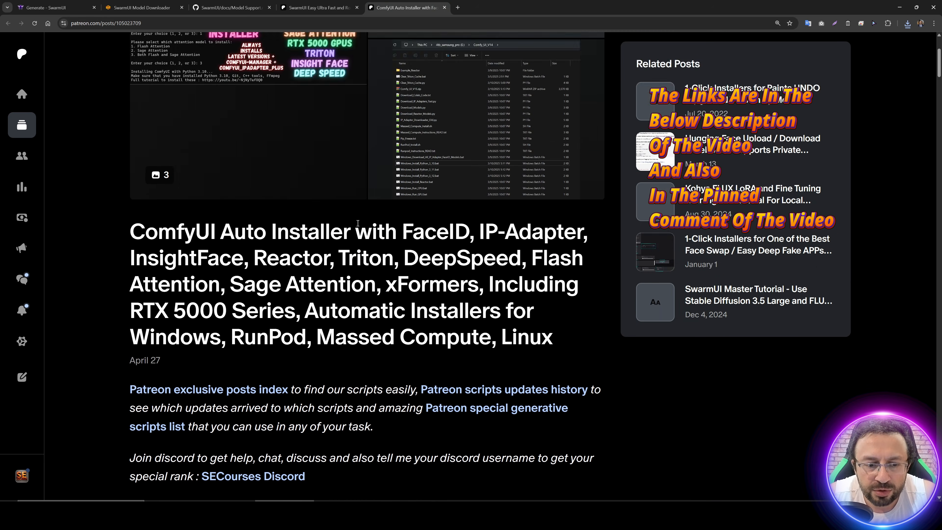
{"action": "scroll", "coordinate": [370, 244], "scroll_direction": "down", "scroll_amount": 1}
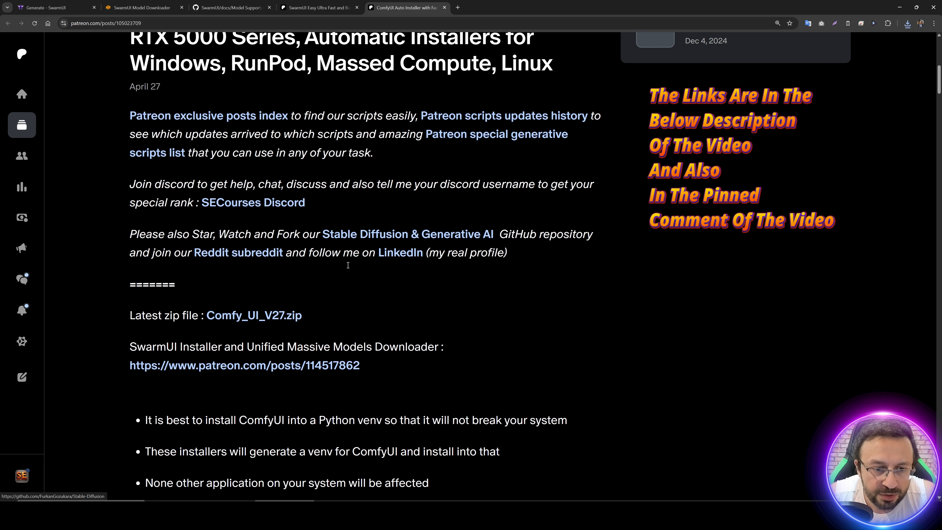
{"action": "left_click", "coordinate": [278, 313]}
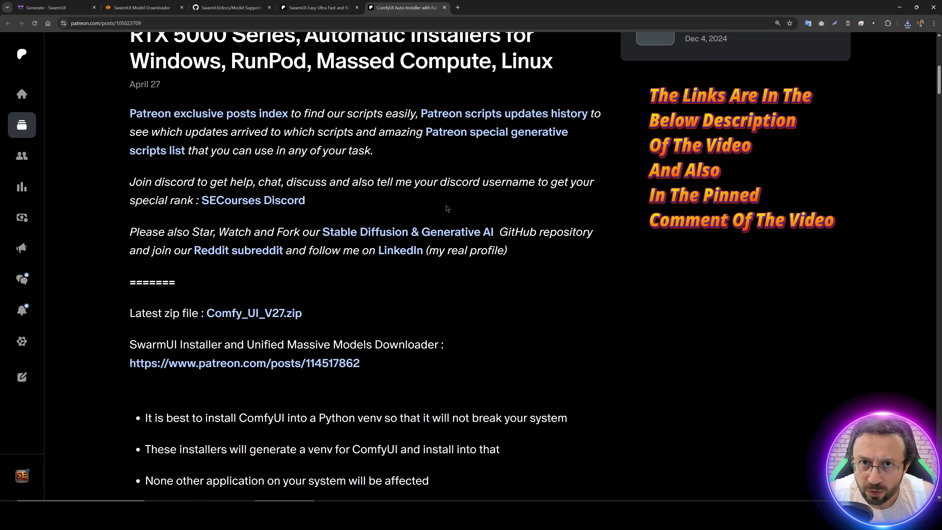
Step: Copy Comfy_UI_V27.zip and SwarmUI_Model_Downloader_v29.zip from the Downloads folder to the 4tb_samsung_pro (E:) drive in File Explorer
{"action": "left_click", "coordinate": [907, 23]}
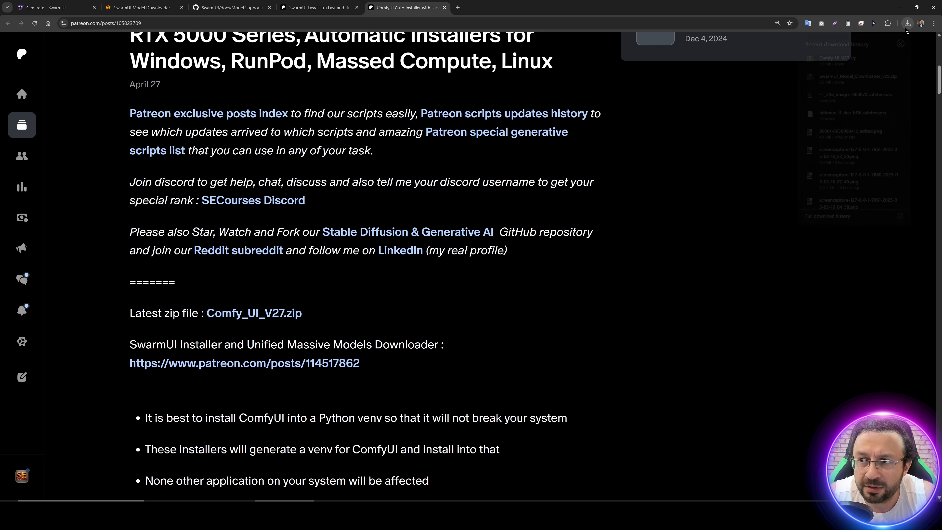
{"action": "left_click", "coordinate": [881, 74]}
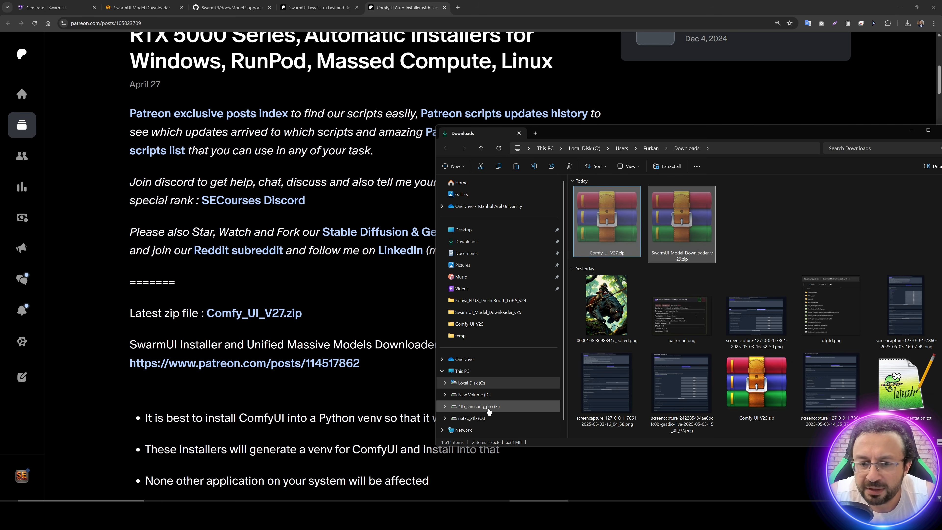
{"action": "left_click", "coordinate": [478, 406]}
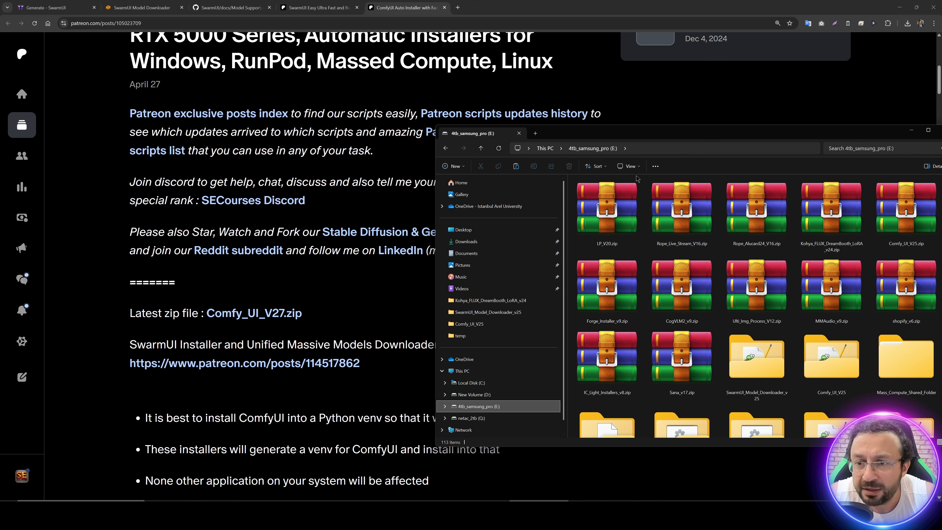
{"action": "double_click", "coordinate": [637, 137]}
{"action": "key", "text": "ctrl+v"}
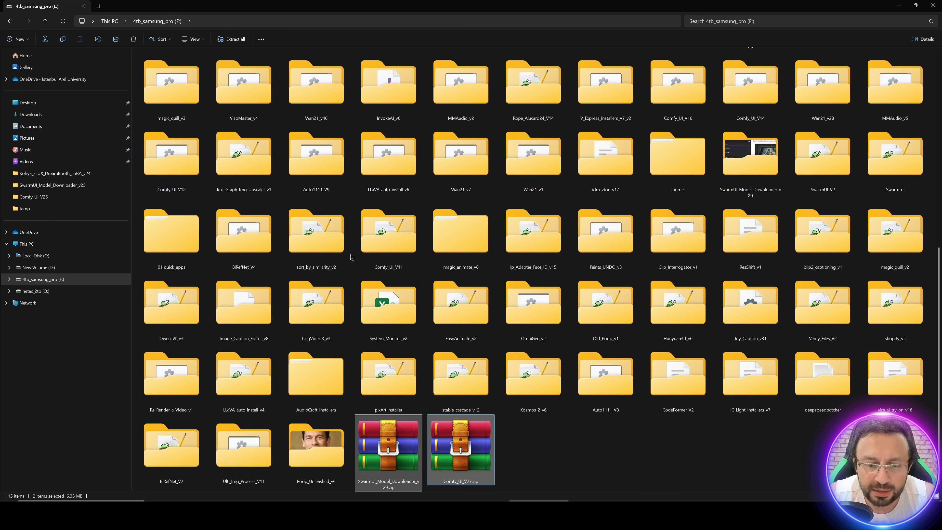
Step: Extract Comfy_UI_V27.zip into its own Comfy_UI_V27 folder on the E: drive and enlarge the extracted folder's window
{"action": "left_click", "coordinate": [554, 442]}
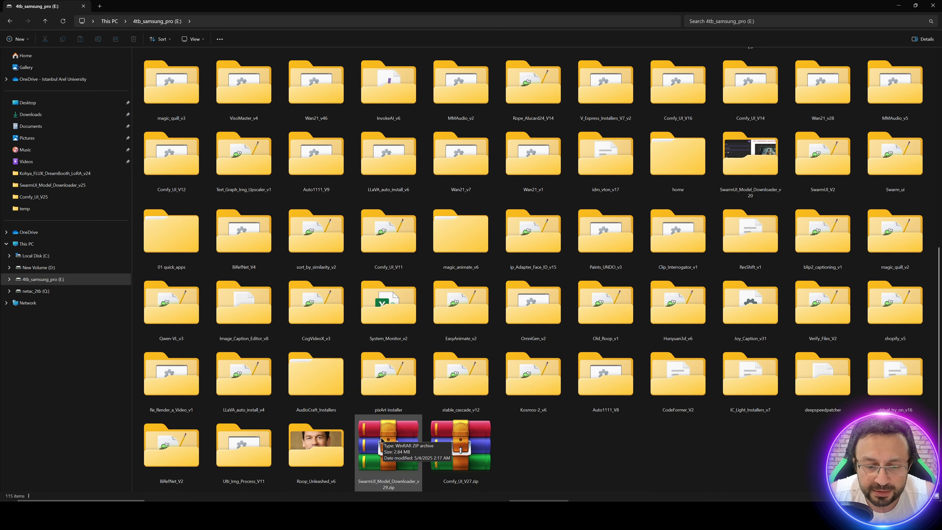
{"action": "right_click", "coordinate": [465, 470]}
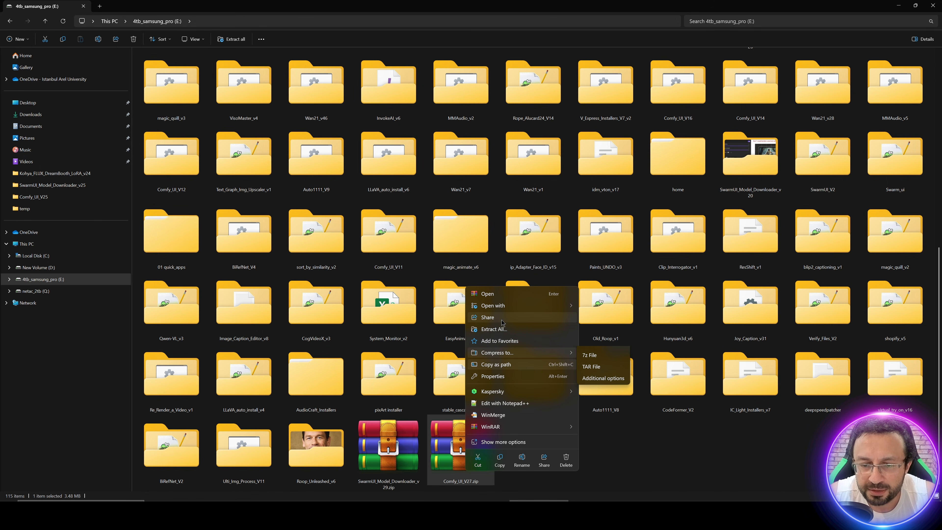
{"action": "left_click", "coordinate": [499, 327]}
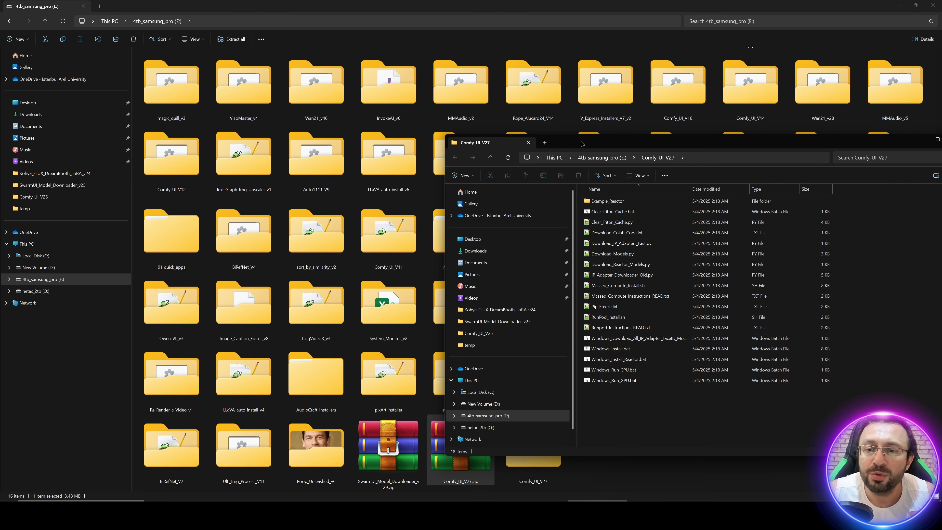
{"action": "double_click", "coordinate": [580, 143]}
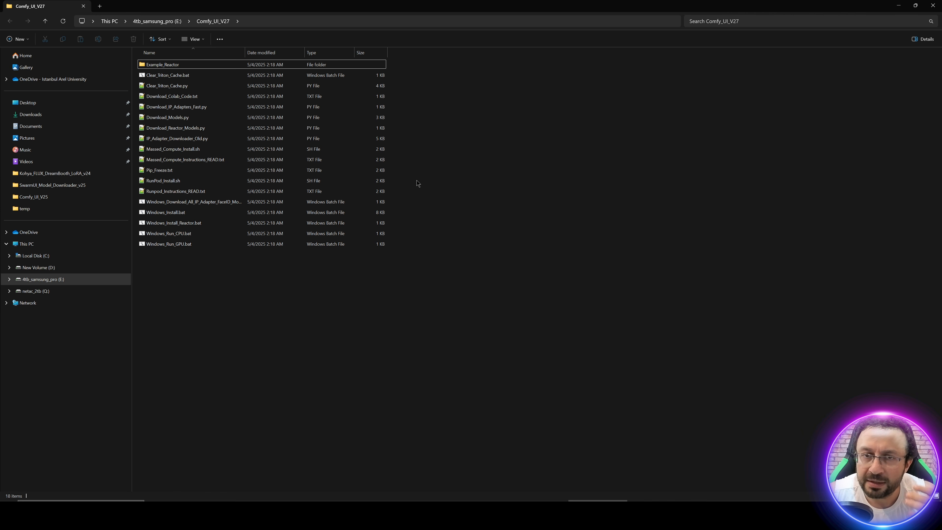
Step: Run Windows_Install.bat from the Comfy_UI_V27 folder, allowing it past the SmartScreen protection
{"action": "left_click", "coordinate": [169, 215]}
{"action": "double_click", "coordinate": [183, 216]}
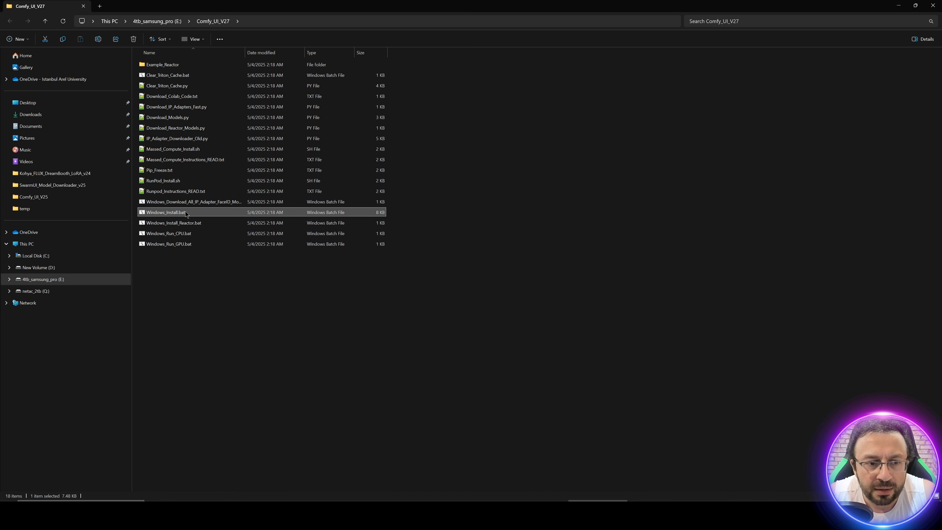
{"action": "left_click", "coordinate": [400, 201]}
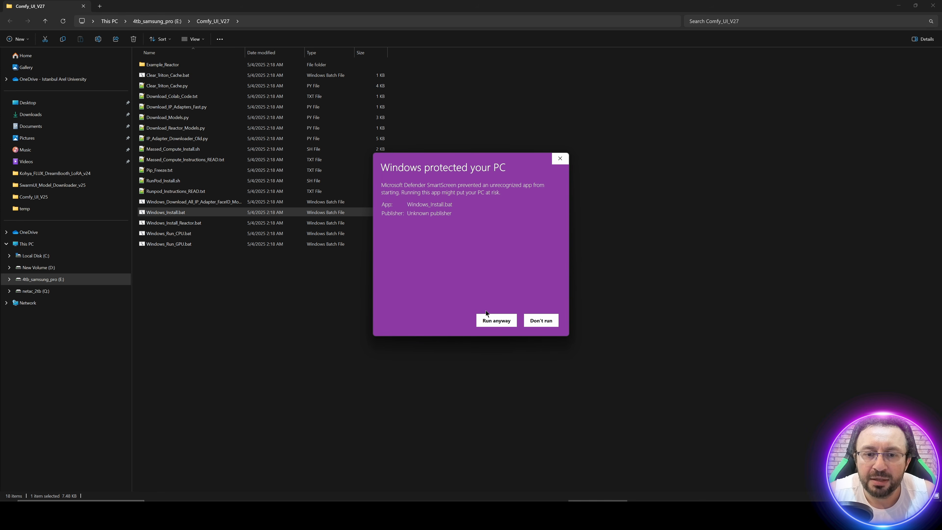
{"action": "left_click", "coordinate": [498, 319]}
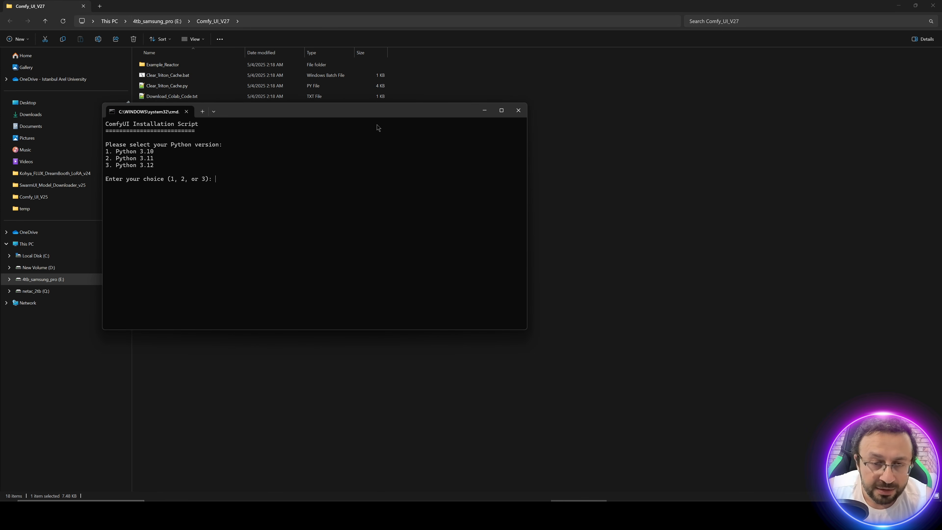
Step: Choose Python 3.10 (option 1) and both Flash and Sage Attention (option 3) in the ComfyUI installation script
{"action": "left_click_drag", "start_coordinate": [371, 112], "coordinate": [478, 129]}
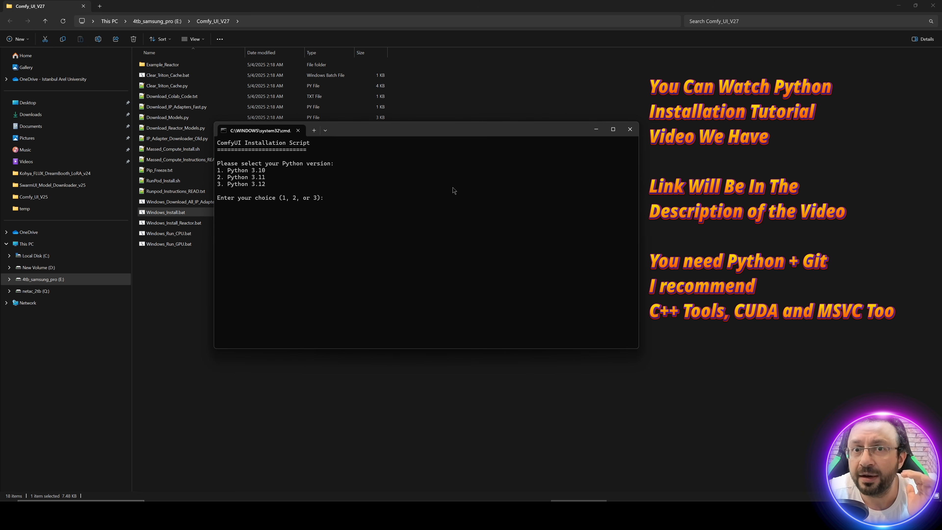
{"action": "scroll", "coordinate": [384, 178], "scroll_direction": "up", "scroll_amount": 5, "text": "ctrl"}
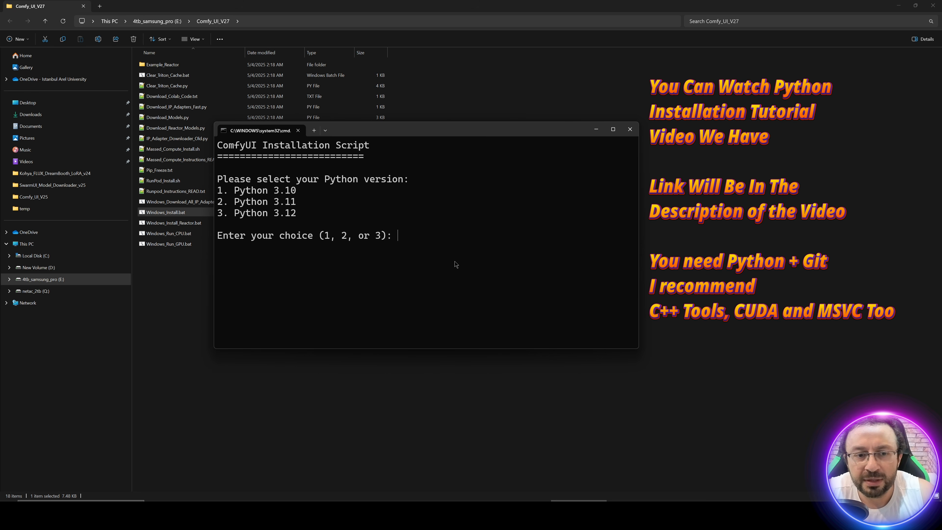
{"action": "type", "text": "1"}
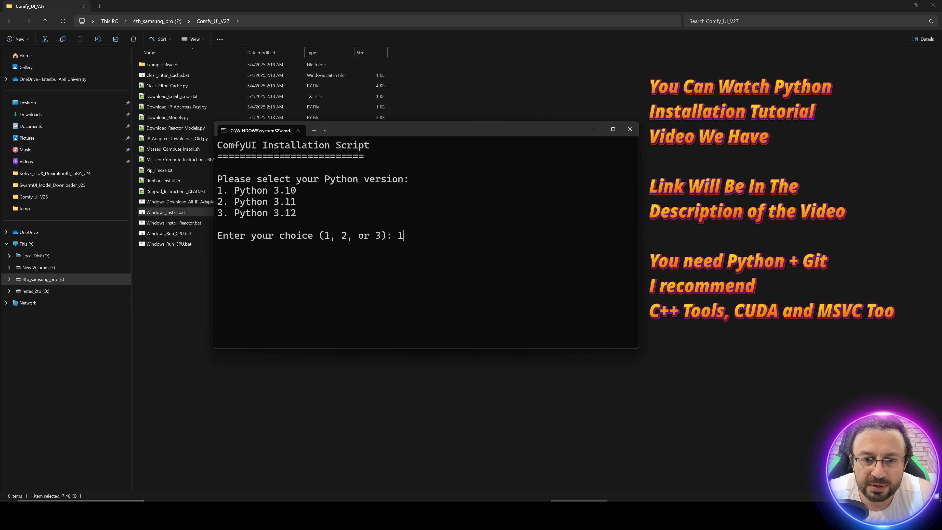
{"action": "key", "text": "Return"}
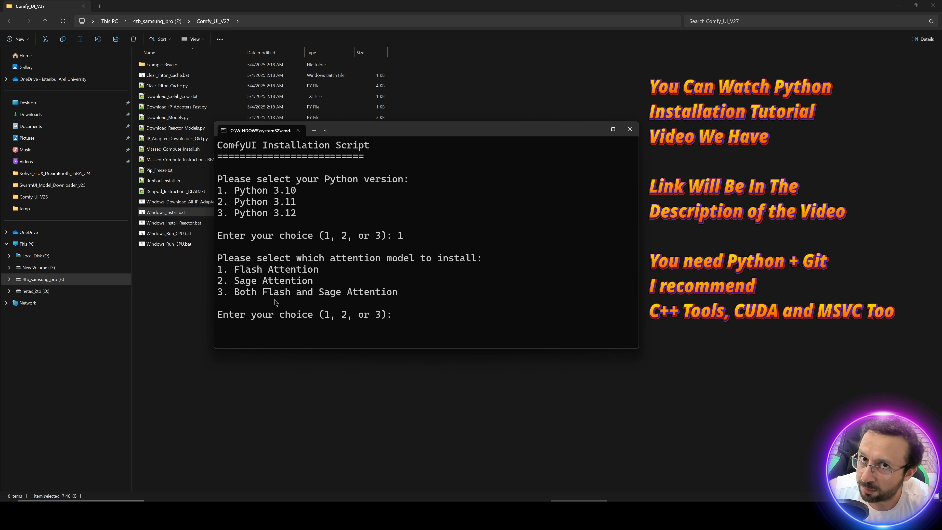
{"action": "type", "text": "3"}
{"action": "key", "text": "Return"}
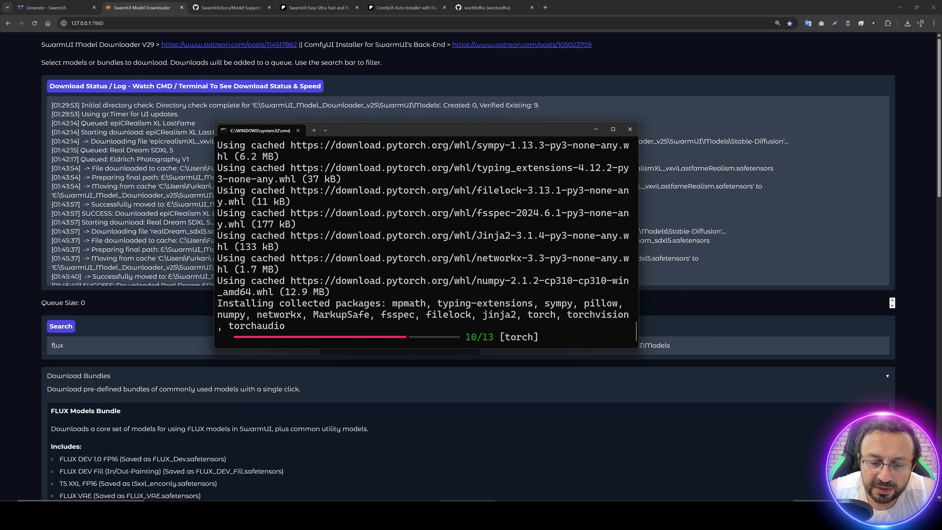
Step: Extract SwarmUI_Model_Downloader_v29.zip on the E: drive into the folder E:\SwarmUI_Model_Downloader_v29
{"action": "left_click", "coordinate": [464, 508]}
{"action": "left_click", "coordinate": [583, 139]}
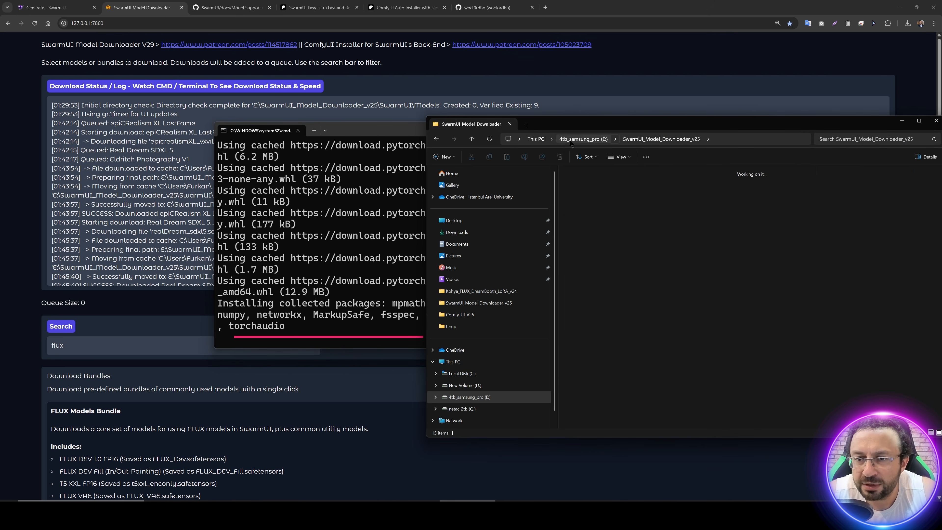
{"action": "left_click_drag", "start_coordinate": [597, 123], "coordinate": [333, 84]}
{"action": "scroll", "coordinate": [334, 167], "scroll_direction": "up", "scroll_amount": 1}
{"action": "left_click", "coordinate": [398, 176]}
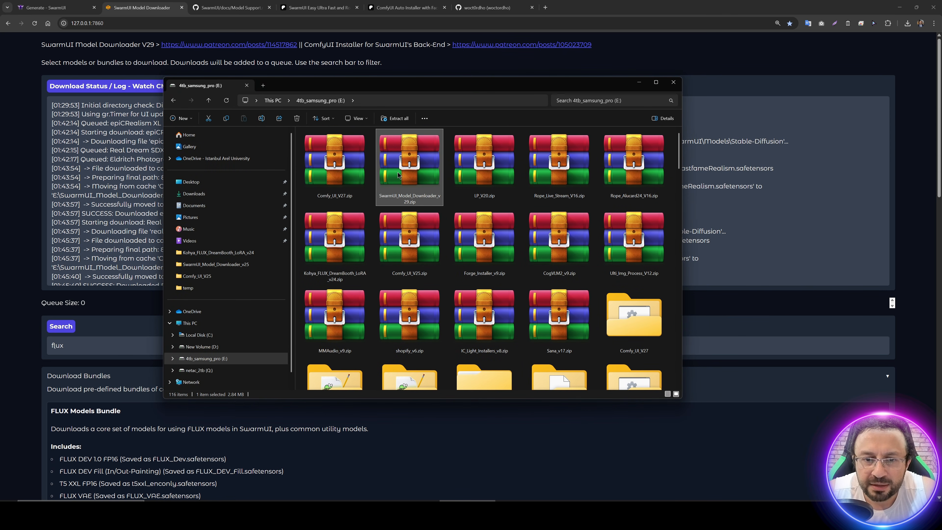
{"action": "right_click", "coordinate": [403, 169]}
{"action": "left_click", "coordinate": [423, 232]}
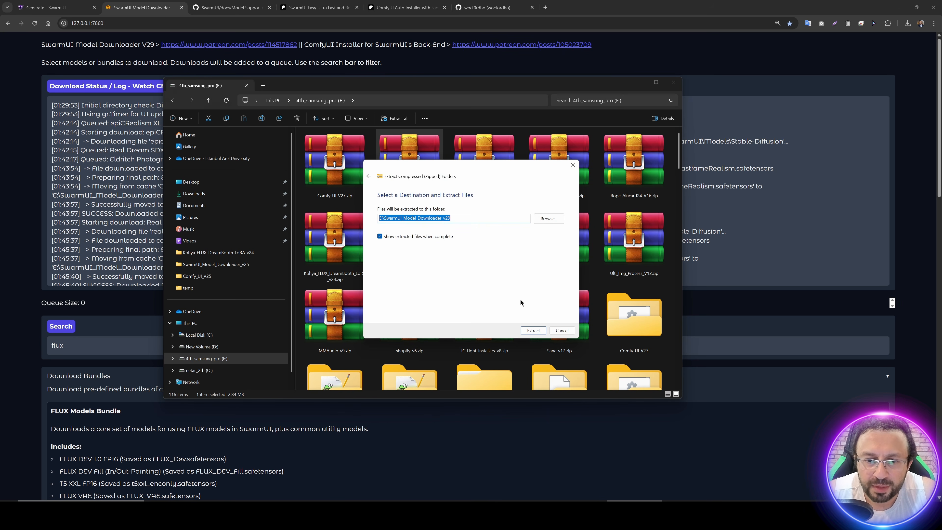
{"action": "left_click", "coordinate": [534, 330]}
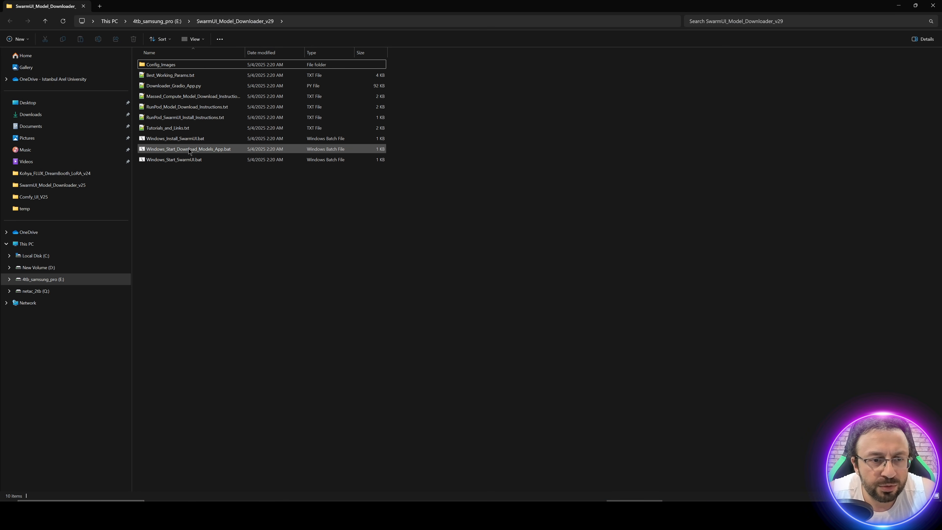
Step: Run Windows_Install_SwarmUI.bat from the SwarmUI_Model_Downloader_v29 folder, allowing it past the SmartScreen protection
{"action": "double_click", "coordinate": [169, 140]}
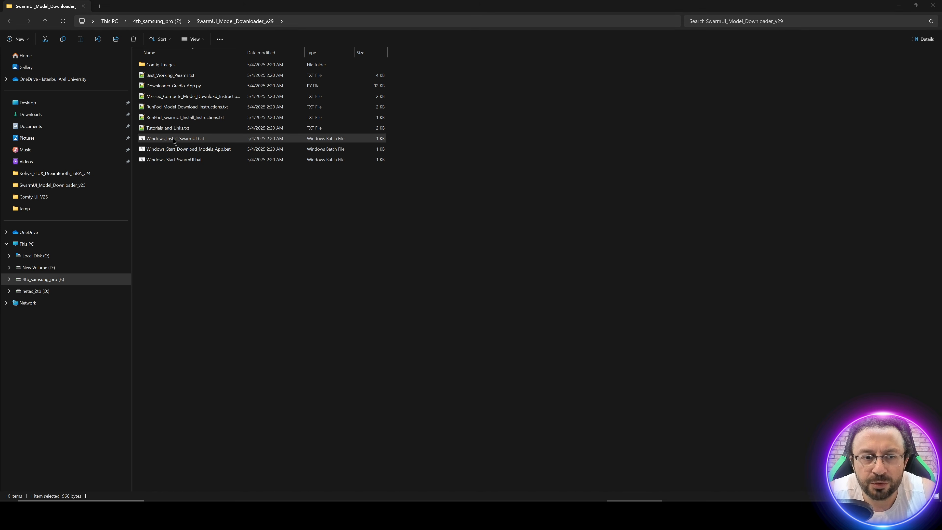
{"action": "left_click", "coordinate": [395, 204]}
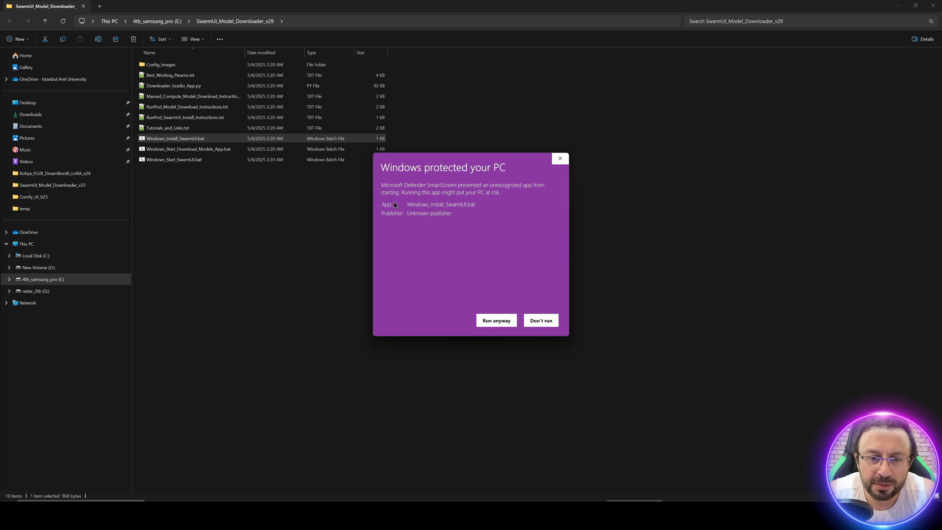
{"action": "left_click", "coordinate": [506, 328]}
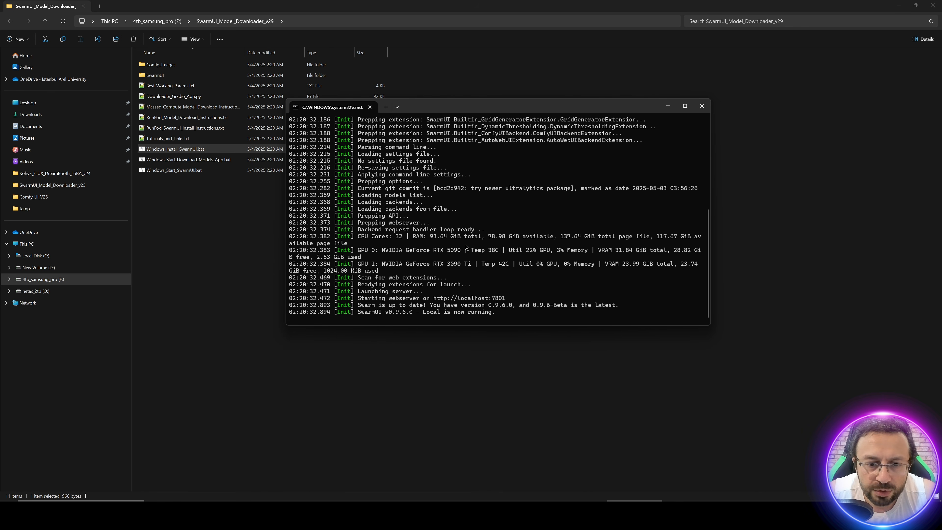
Step: Customize the SwarmUI installer settings with a desktop shortcut, the Modern Dark theme and use by Just Yourself On This PC
{"action": "left_click", "coordinate": [666, 240]}
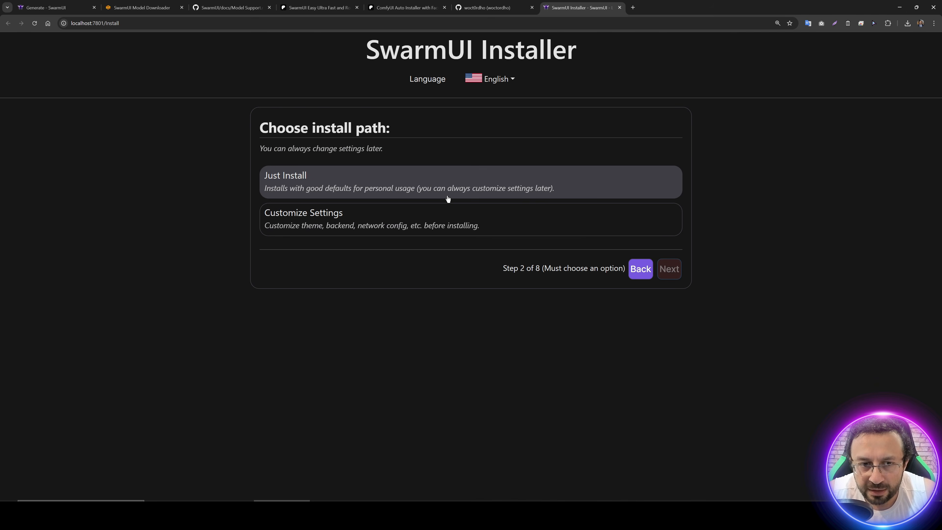
{"action": "left_click", "coordinate": [334, 224]}
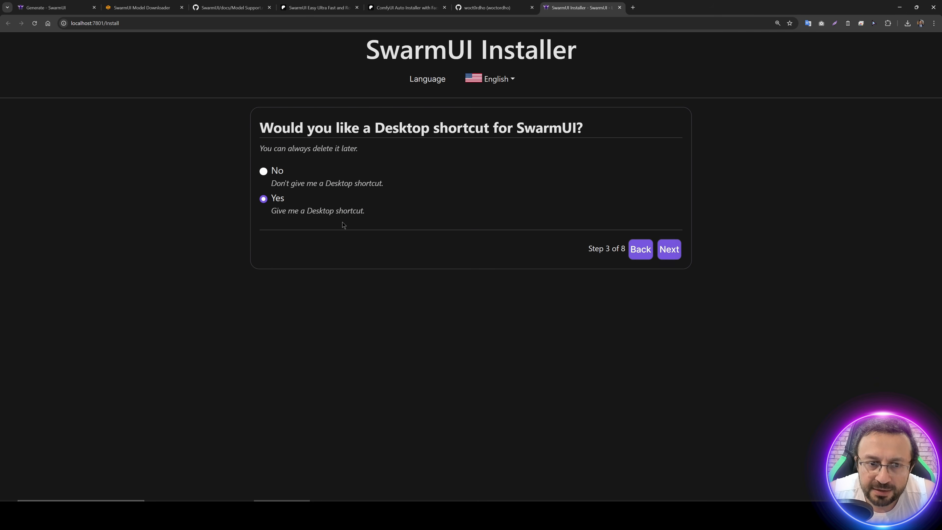
{"action": "left_click", "coordinate": [674, 256]}
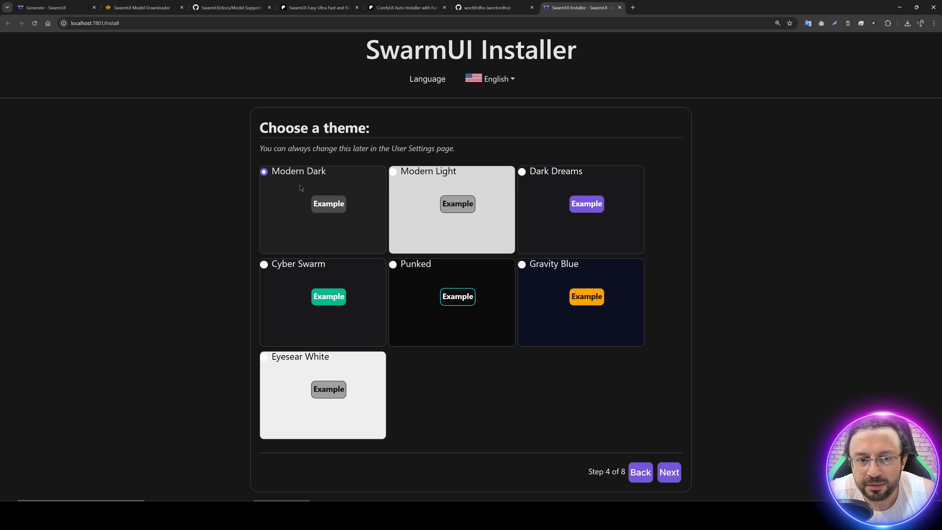
{"action": "left_click", "coordinate": [676, 474]}
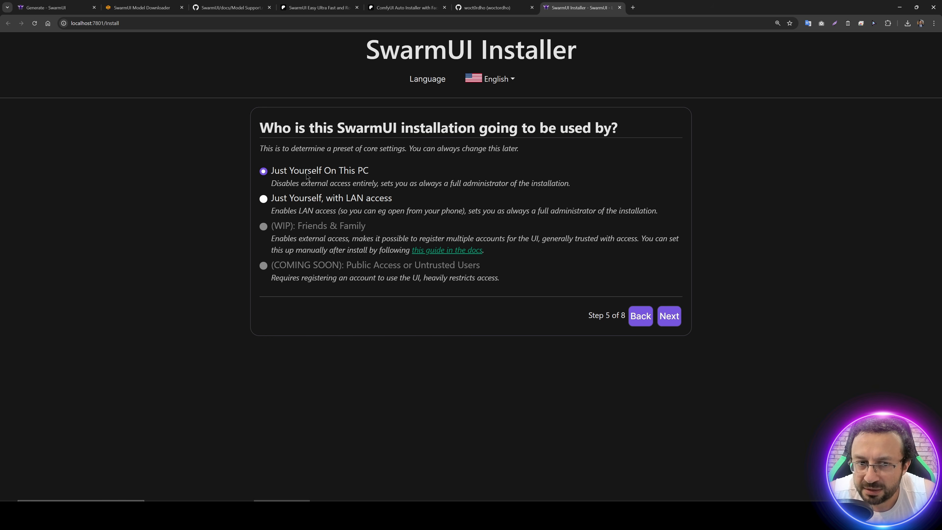
{"action": "left_click", "coordinate": [672, 318]}
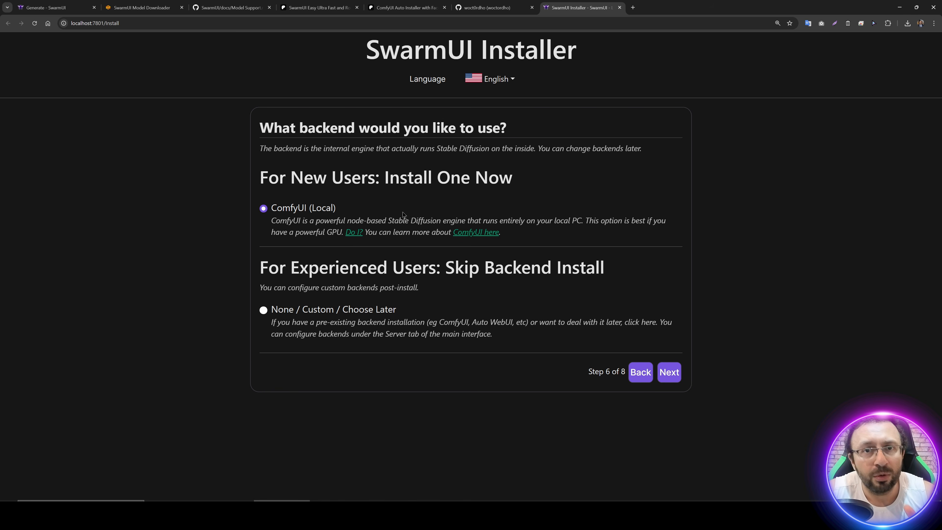
Step: Choose None / Custom / Choose Later as the backend, deselect the Stable Diffusion XL 1.0 download and run the SwarmUI installation
{"action": "left_click", "coordinate": [263, 310]}
{"action": "left_click", "coordinate": [670, 372]}
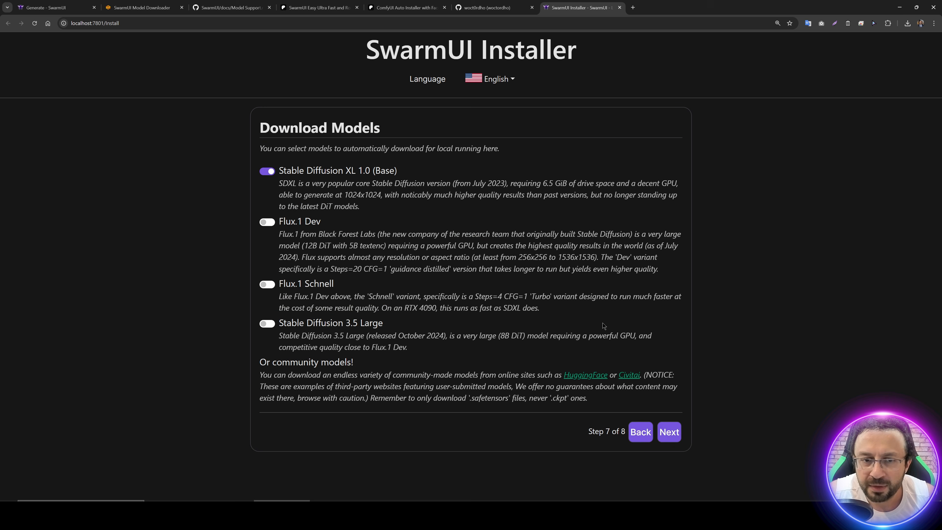
{"action": "left_click", "coordinate": [267, 173]}
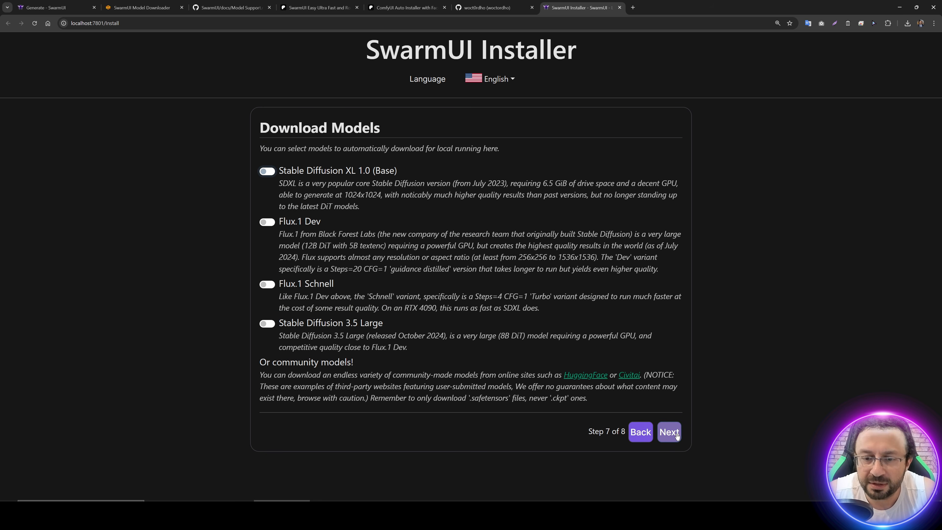
{"action": "left_click", "coordinate": [669, 432]}
{"action": "left_click", "coordinate": [310, 238]}
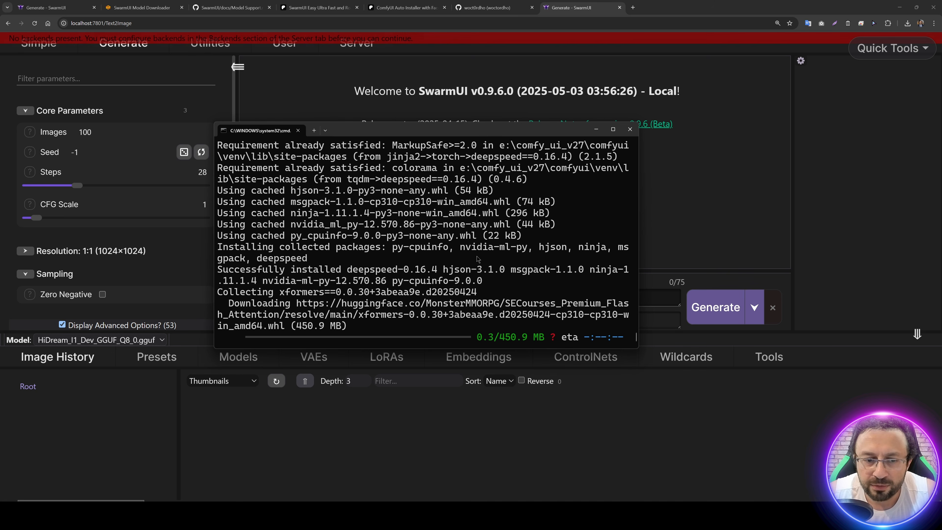
Step: Close the finished ComfyUI installation console and return to the SwarmUI page in the browser
{"action": "scroll", "coordinate": [478, 258], "scroll_direction": "down", "scroll_amount": 4, "text": "ctrl"}
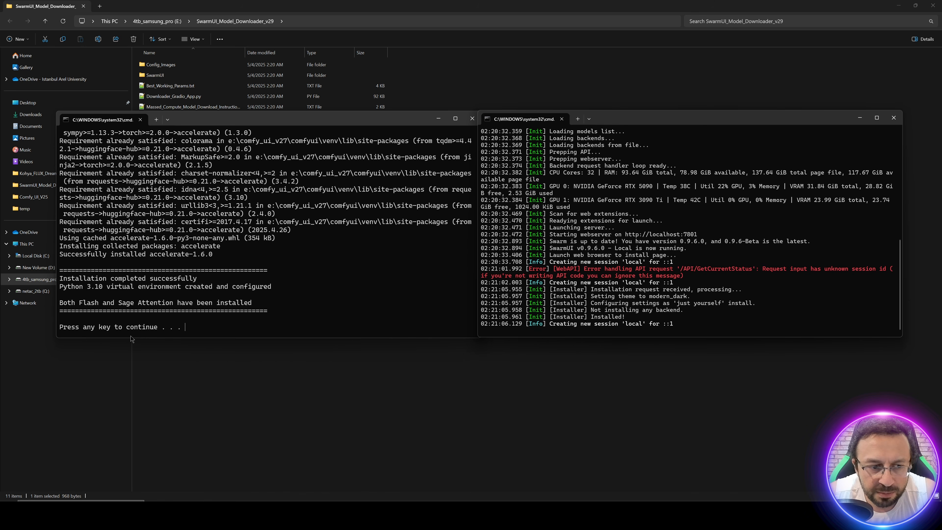
{"action": "key", "text": "Return"}
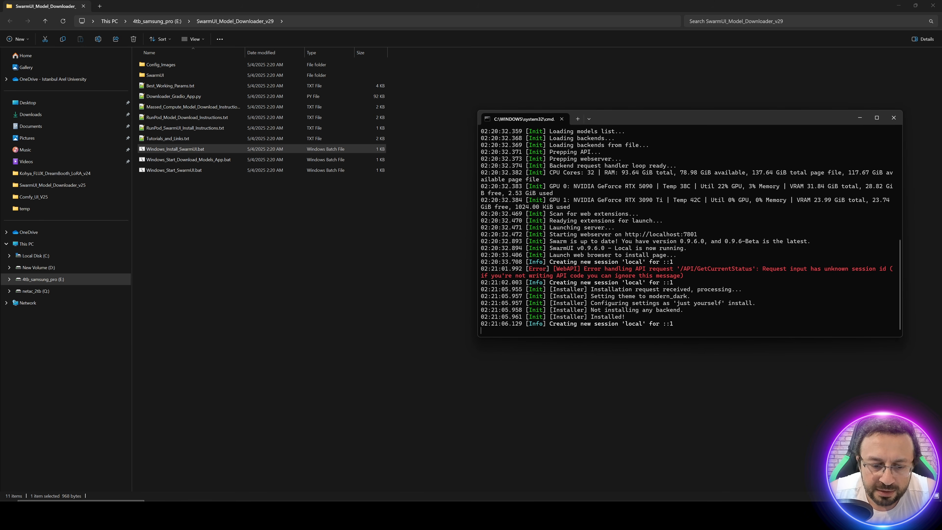
{"action": "left_click", "coordinate": [282, 513]}
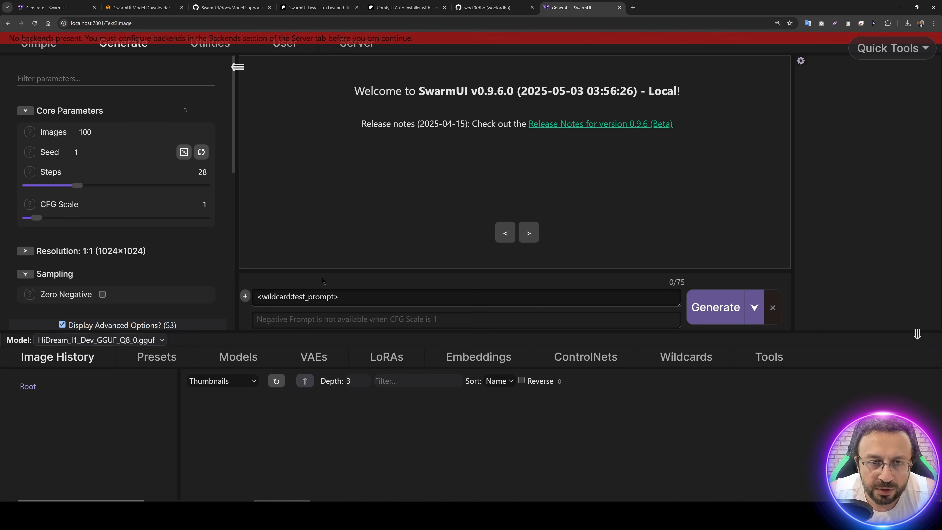
Step: Add a ComfyUI Self-Starting backend in SwarmUI's server backend settings
{"action": "left_click", "coordinate": [362, 52]}
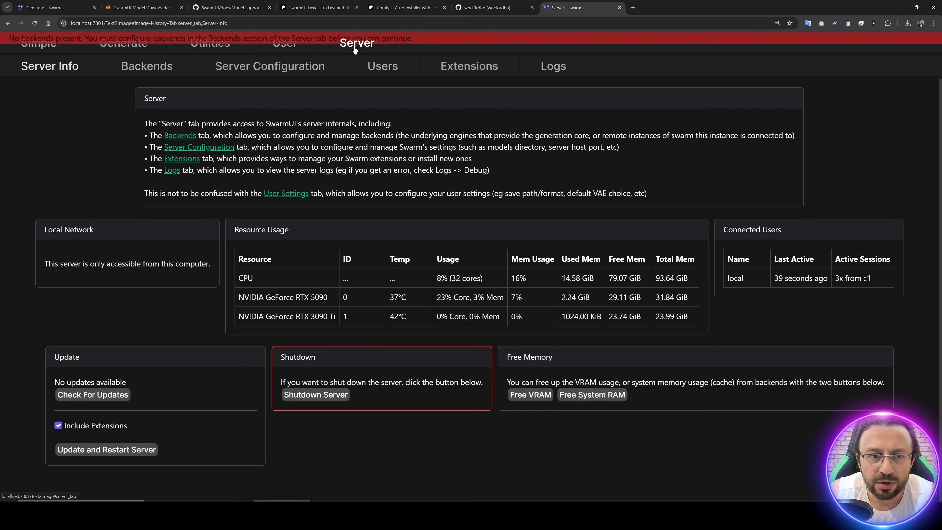
{"action": "left_click", "coordinate": [147, 67]}
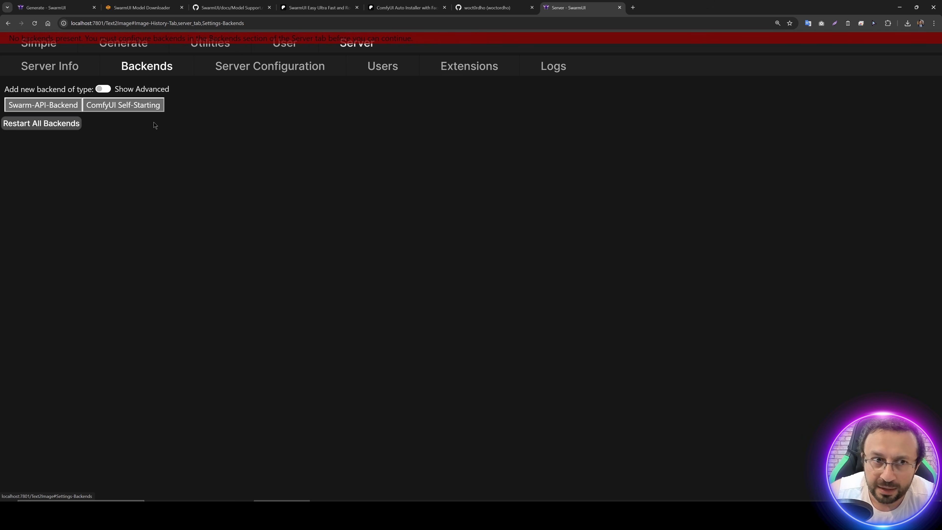
{"action": "left_click", "coordinate": [133, 106]}
{"action": "left_click", "coordinate": [501, 78]}
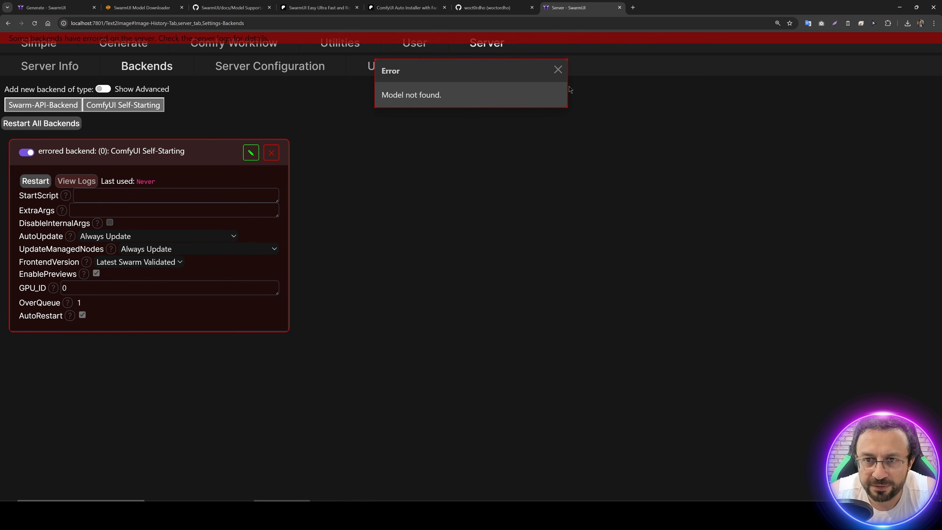
Step: Disable the new ComfyUI backend and set its StartScript to E:\Comfy_UI_V27\ComfyUI\main.py, copying the folder path from File Explorer
{"action": "left_click", "coordinate": [27, 152]}
{"action": "left_click", "coordinate": [251, 154]}
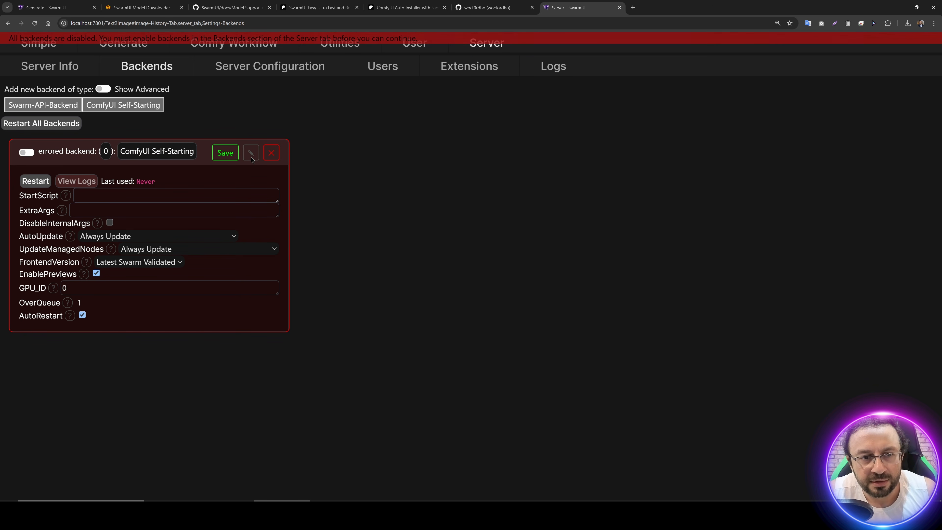
{"action": "left_click", "coordinate": [86, 194]}
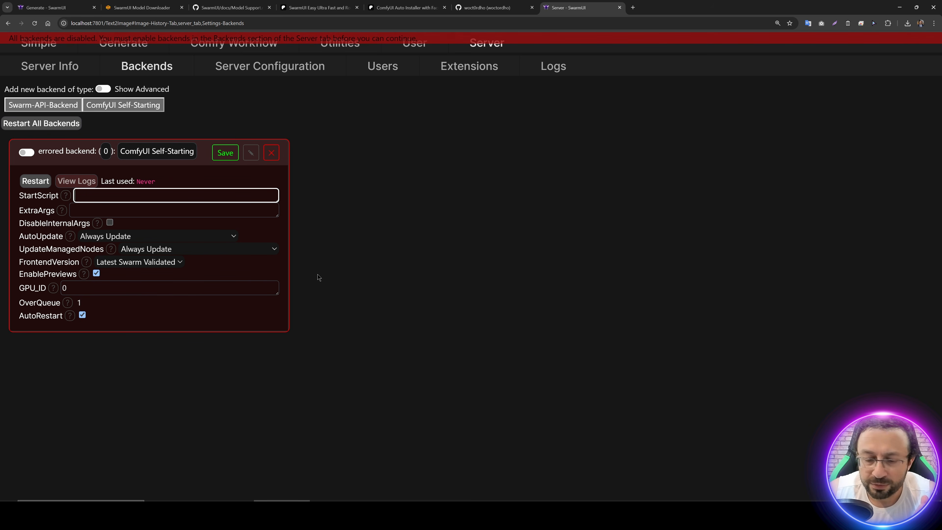
{"action": "left_click", "coordinate": [578, 512]}
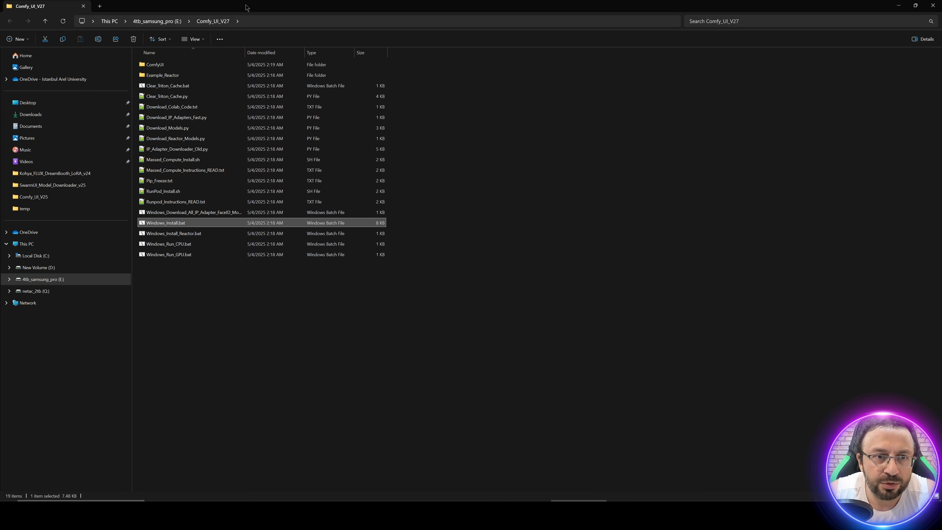
{"action": "left_click_drag", "start_coordinate": [245, 5], "coordinate": [565, 82]}
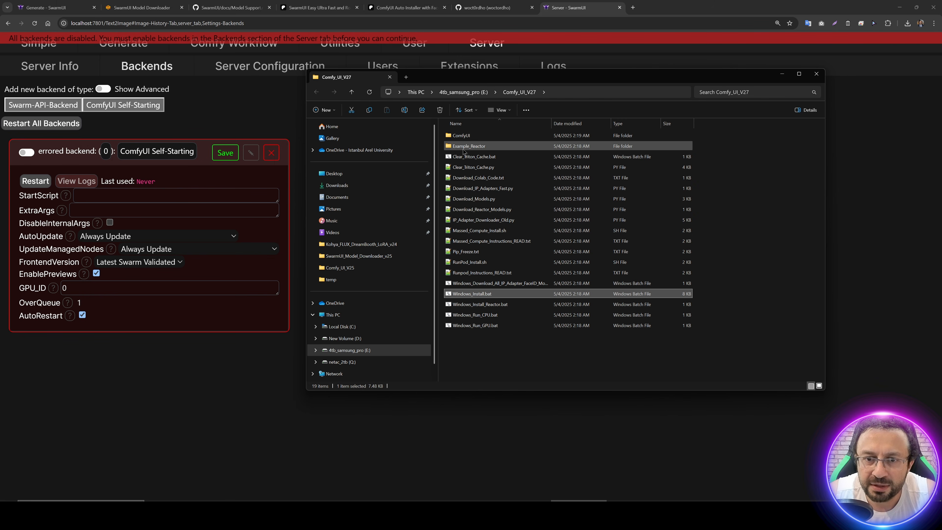
{"action": "double_click", "coordinate": [472, 138]}
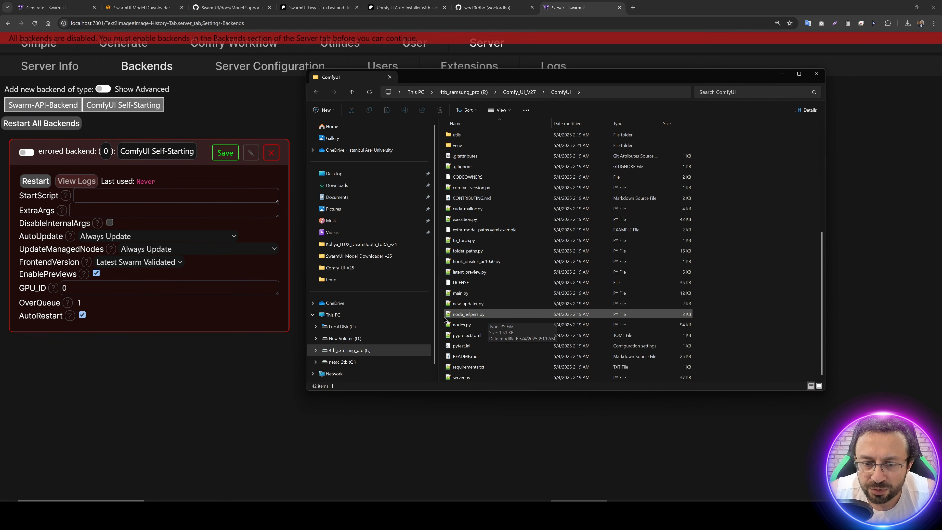
{"action": "left_click", "coordinate": [465, 295]}
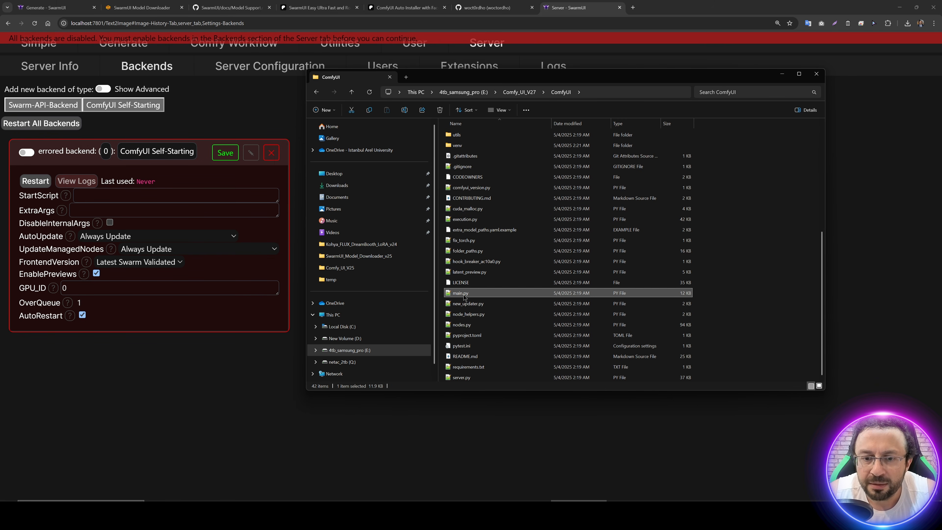
{"action": "left_click", "coordinate": [595, 93]}
{"action": "key", "text": "ctrl+c"}
{"action": "left_click", "coordinate": [177, 195]}
{"action": "key", "text": "ctrl+v"}
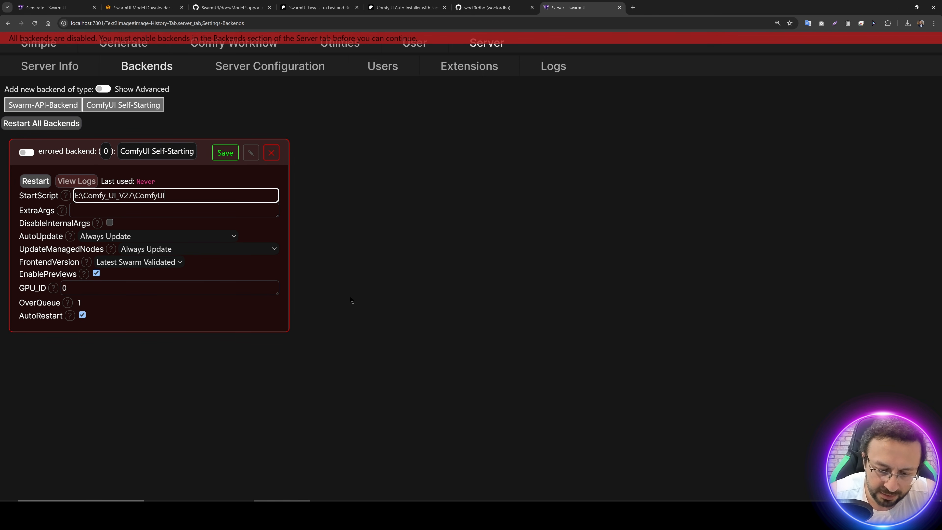
{"action": "type", "text": "\\main.py"}
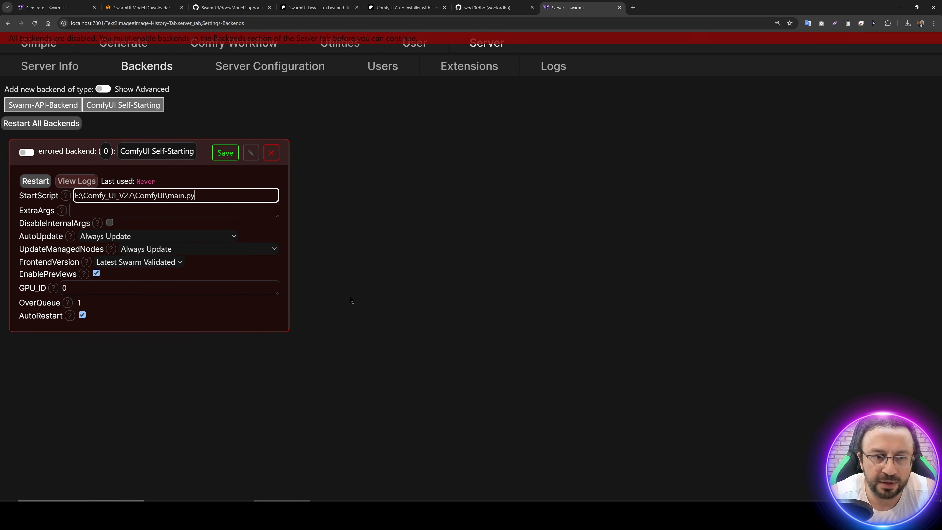
Step: Set the backend's ExtraArgs to --use-sage-attention, save it and enable the backend
{"action": "left_click", "coordinate": [107, 211]}
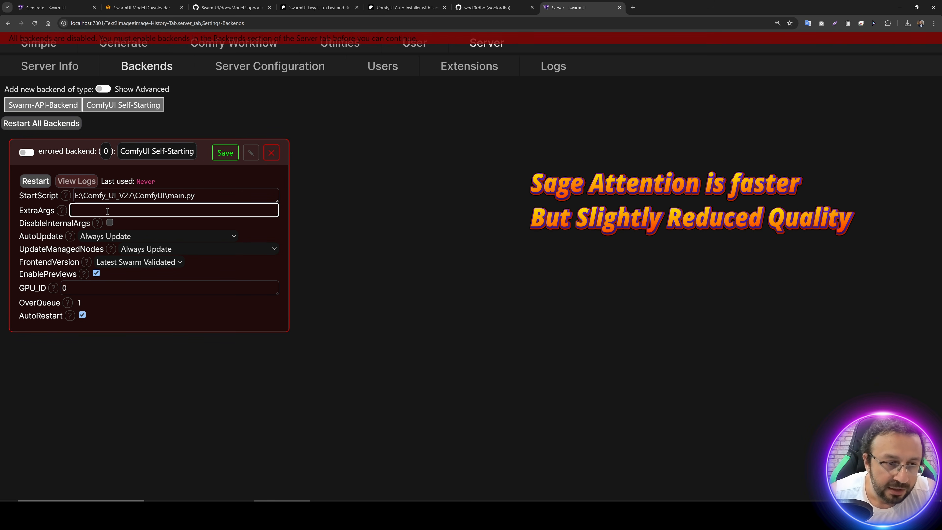
{"action": "type", "text": "--use-sage"}
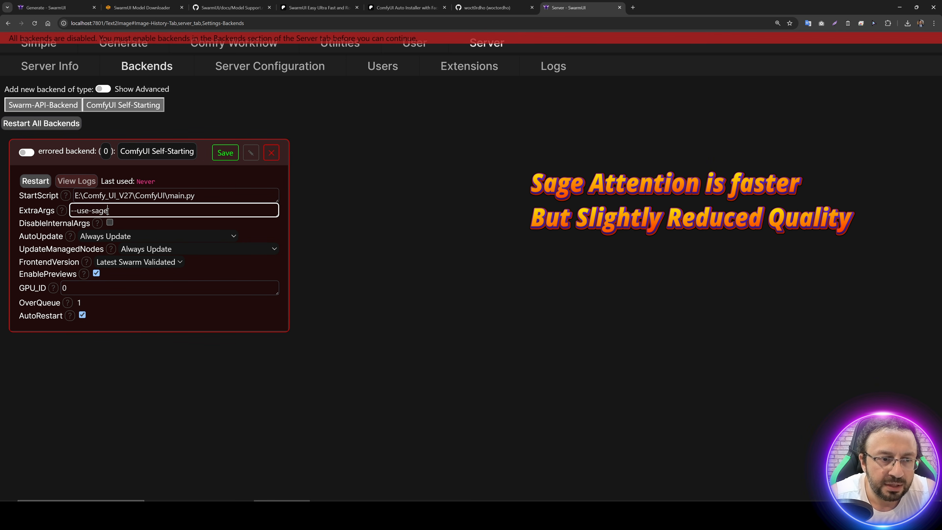
{"action": "type", "text": "-attention"}
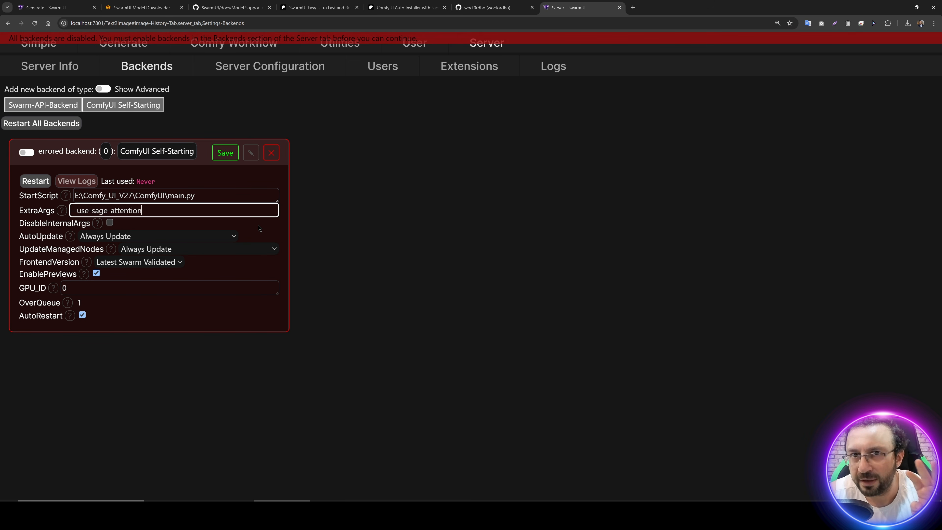
{"action": "left_click", "coordinate": [226, 156]}
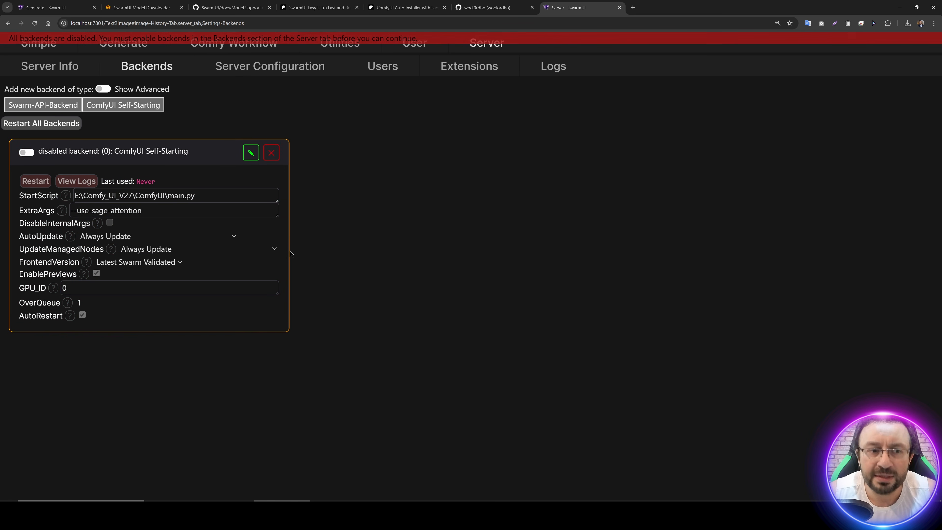
{"action": "left_click", "coordinate": [26, 153]}
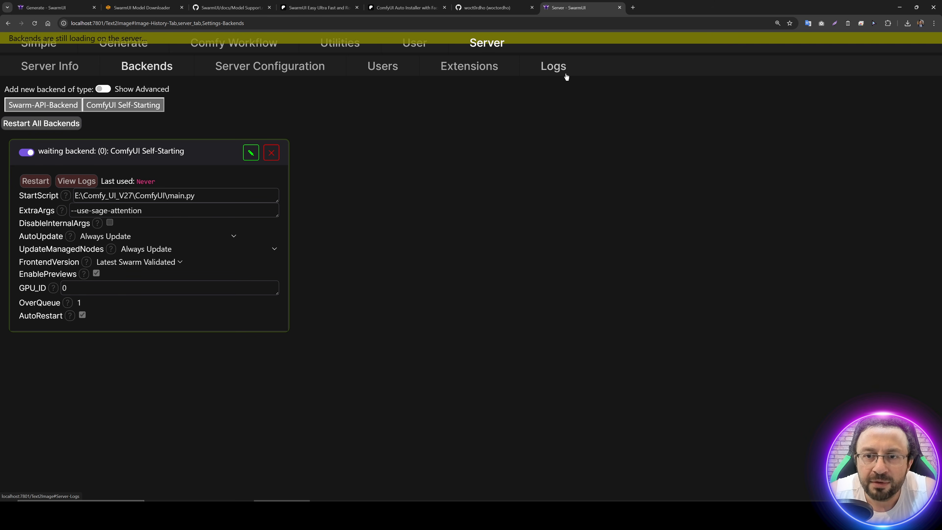
Step: Examine the server logs at Debug level and the venv folder inside ComfyUI while the backend loads
{"action": "left_click", "coordinate": [553, 68]}
{"action": "left_click", "coordinate": [404, 88]}
{"action": "left_click", "coordinate": [380, 122]}
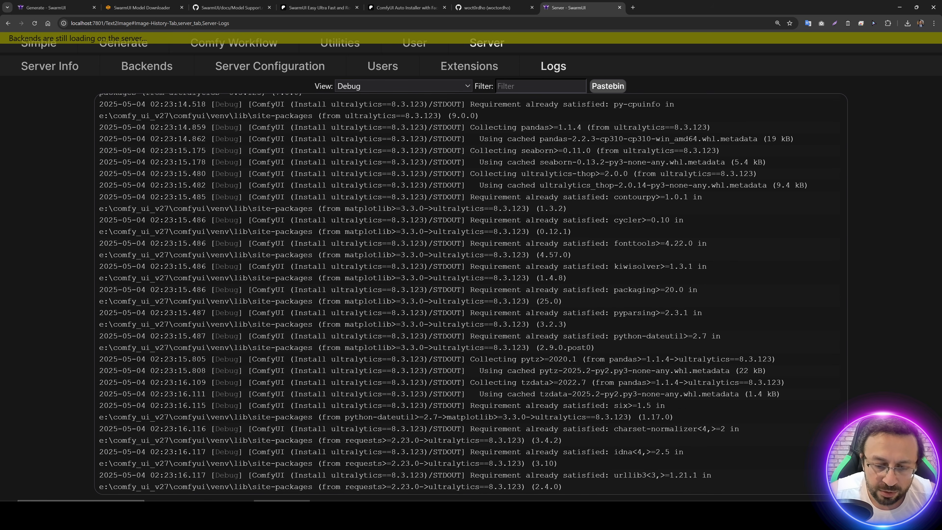
{"action": "left_click", "coordinate": [578, 513]}
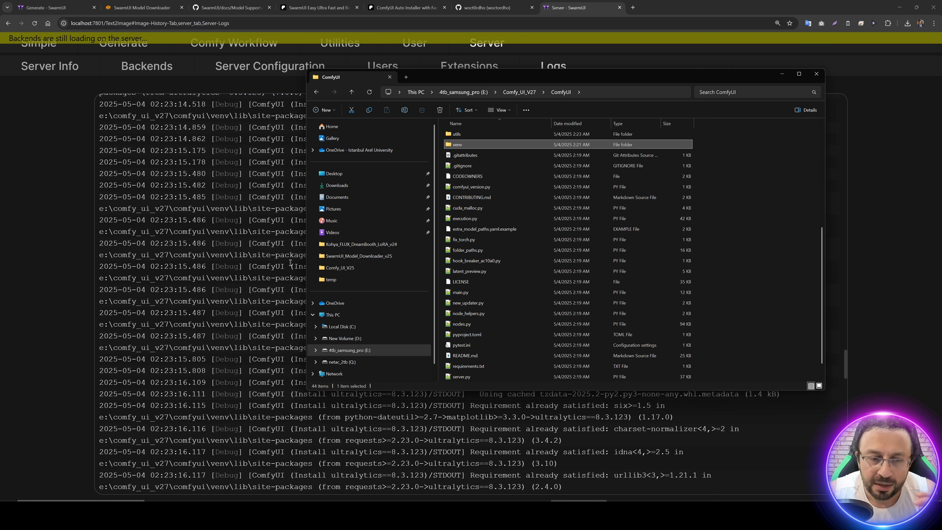
{"action": "left_click", "coordinate": [257, 267]}
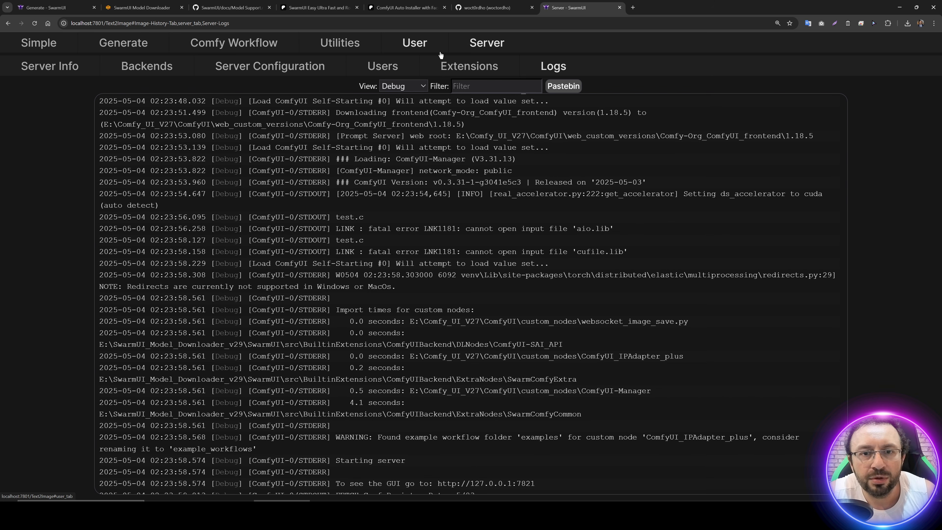
Step: Review the model and output folder paths in SwarmUI's server configuration
{"action": "left_click", "coordinate": [270, 66]}
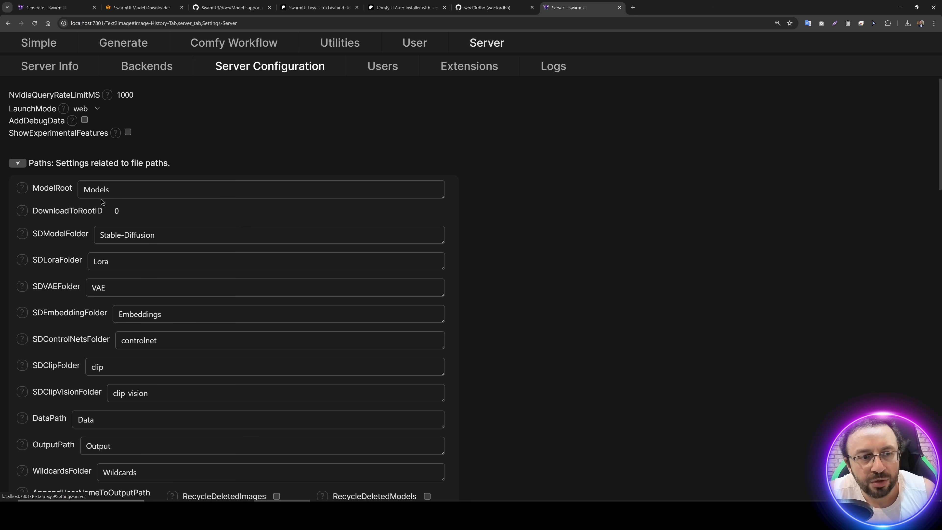
{"action": "scroll", "coordinate": [102, 201], "scroll_direction": "down", "scroll_amount": 2}
{"action": "scroll", "coordinate": [62, 146], "scroll_direction": "up", "scroll_amount": 2}
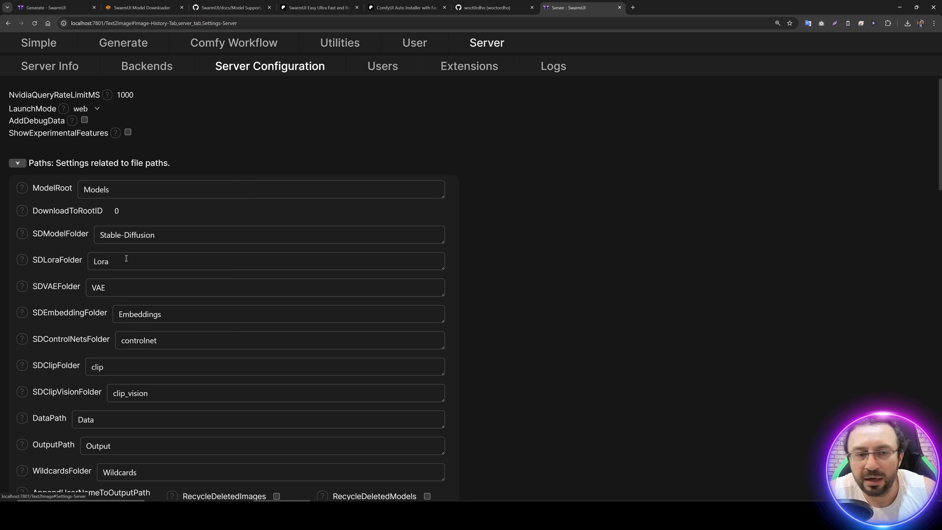
Step: Check the server logs and the ComfyUI backend's entry after browsing the server configuration
{"action": "scroll", "coordinate": [188, 302], "scroll_direction": "down", "scroll_amount": 4}
{"action": "scroll", "coordinate": [222, 282], "scroll_direction": "up", "scroll_amount": 4}
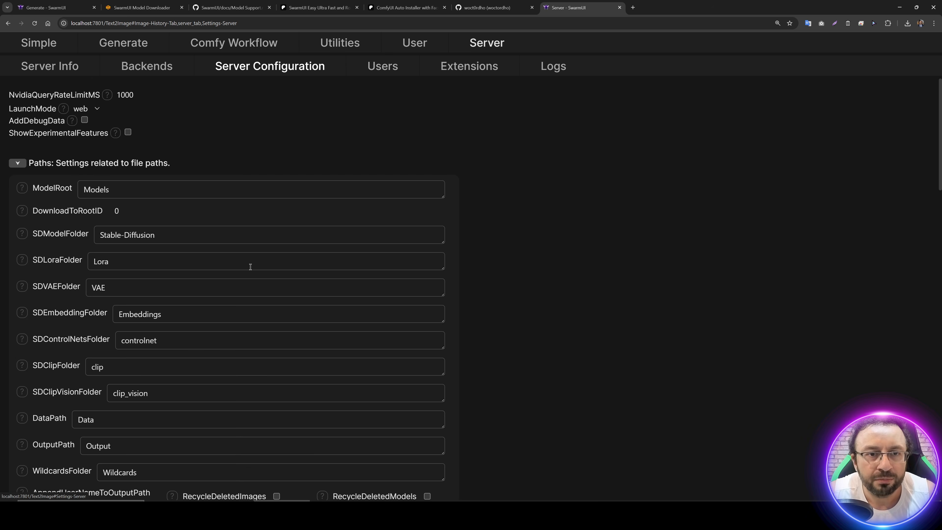
{"action": "left_click", "coordinate": [552, 68]}
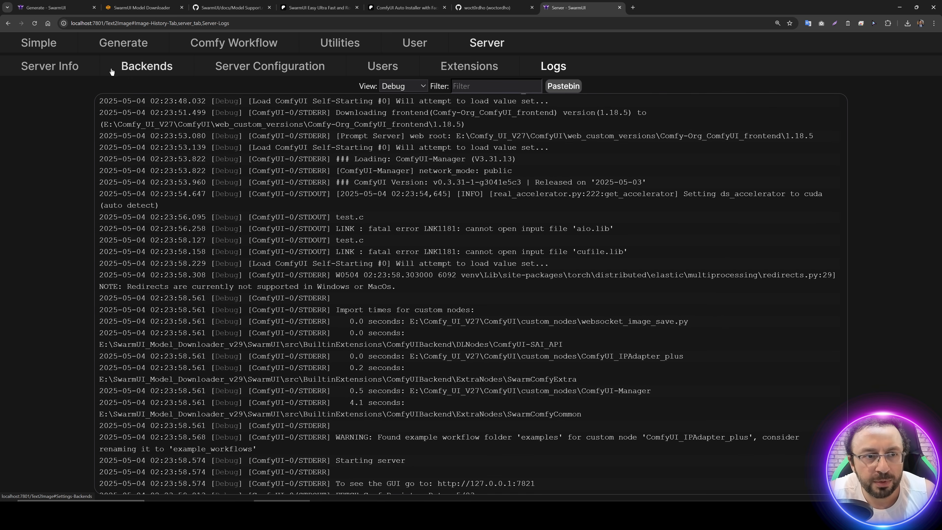
{"action": "left_click", "coordinate": [147, 71]}
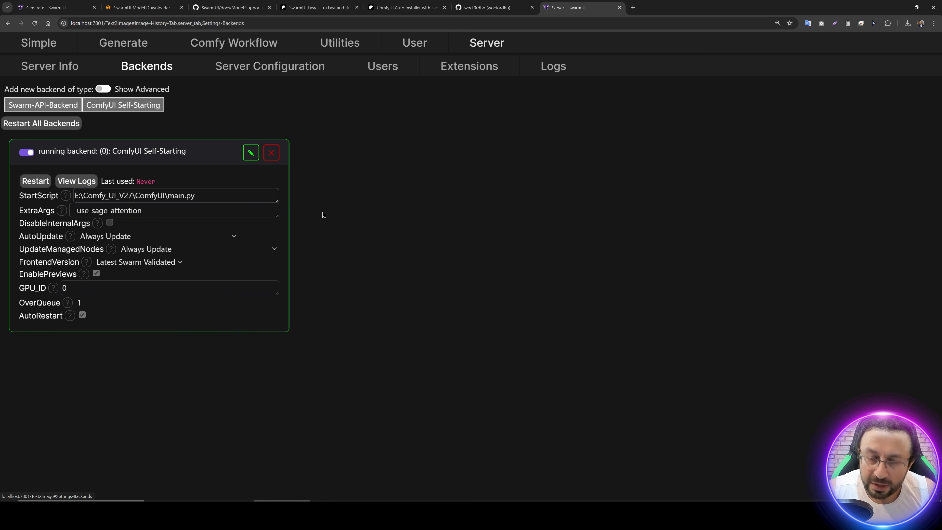
Step: Open a Command Prompt with enlarged text and install nvitop using pip install nvitop
{"action": "key", "text": "super"}
{"action": "type", "text": "cmd"}
{"action": "key", "text": "Return"}
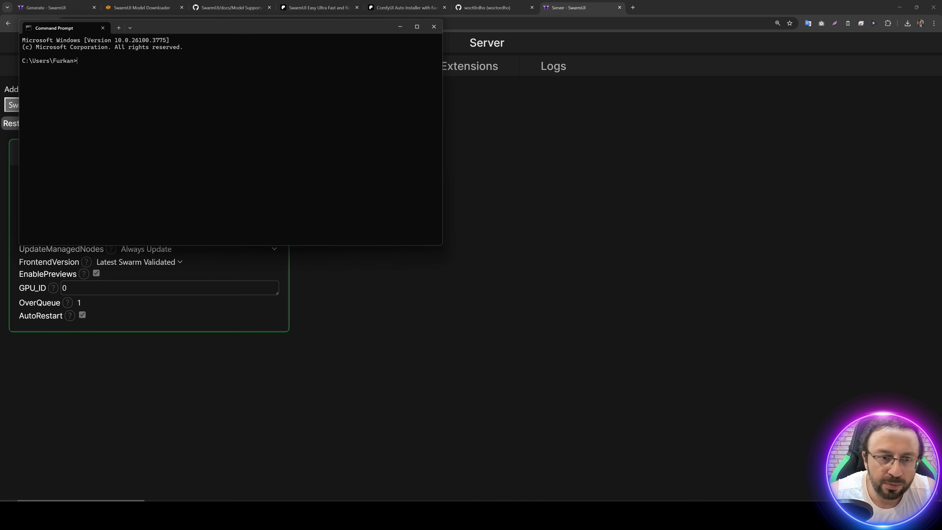
{"action": "key", "text": "ctrl+plus"}
{"action": "key", "text": "ctrl+plus"}
{"action": "key", "text": "ctrl+plus"}
{"action": "type", "text": "pip "}
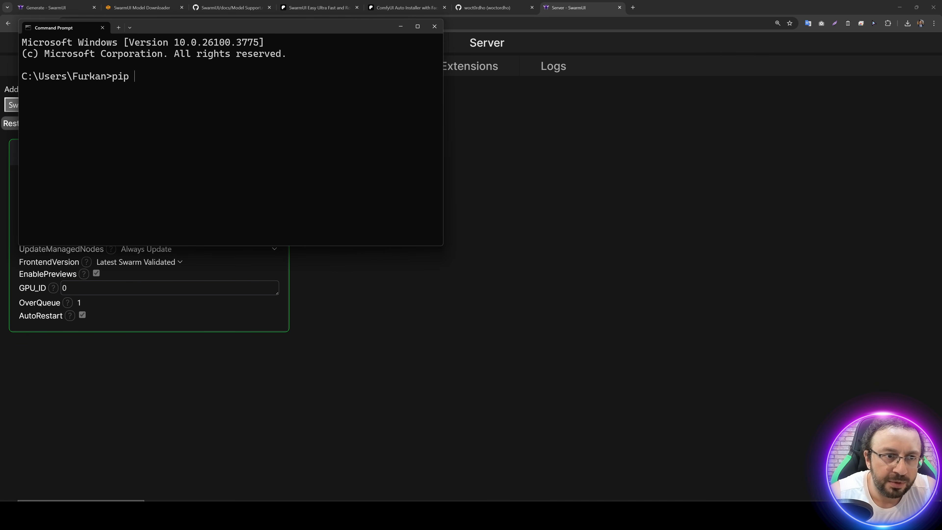
{"action": "type", "text": "install nvitop"}
{"action": "key", "text": "Return"}
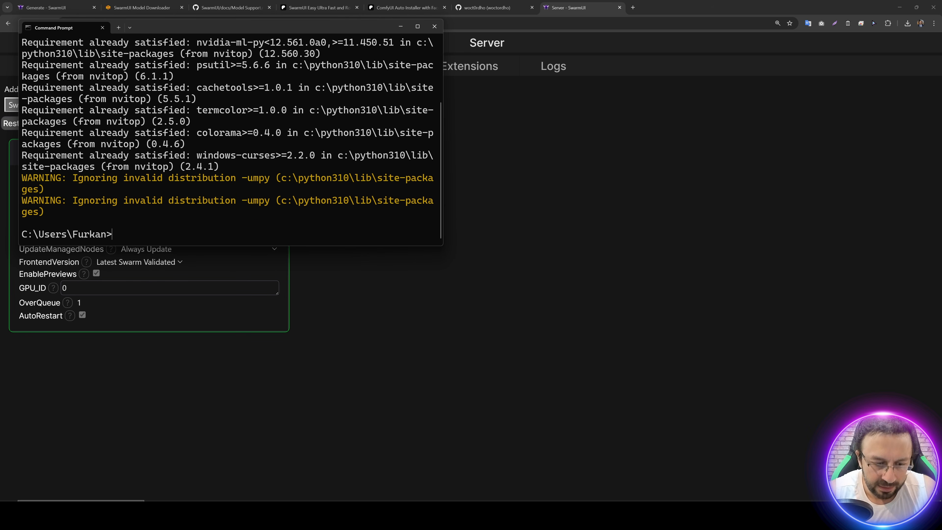
Step: Run nvitop in an enlarged Command Prompt window to view the GPUs and their IDs
{"action": "type", "text": "nvitop"}
{"action": "key", "text": "Return"}
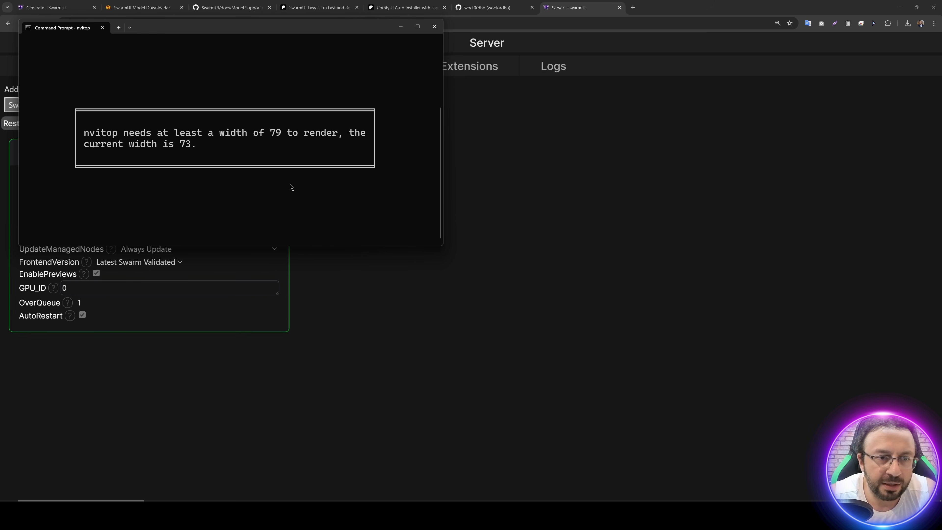
{"action": "left_click_drag", "start_coordinate": [443, 245], "coordinate": [708, 393]}
{"action": "key", "text": "q"}
{"action": "key", "text": "ctrl+z"}
{"action": "key", "text": "ctrl+x"}
{"action": "key", "text": "Return"}
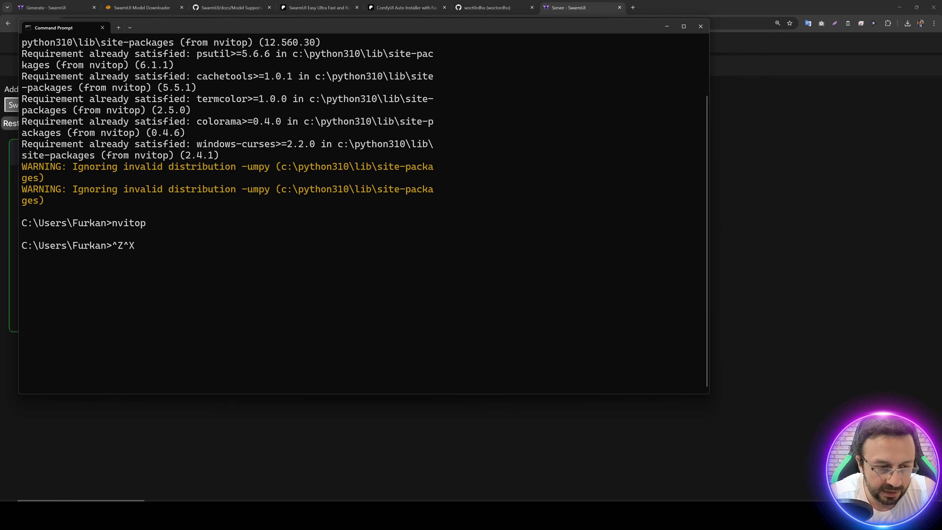
{"action": "type", "text": "nvitop"}
{"action": "key", "text": "Return"}
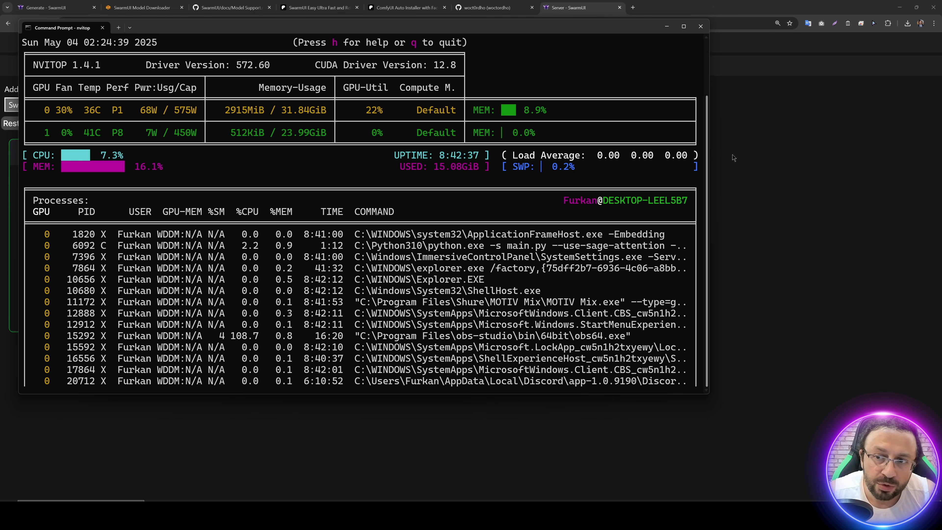
Step: Add a second ComfyUI Self-Starting backend in SwarmUI with the first backend's StartScript, E:\Comfy_UI_V27\ComfyUI\main.py
{"action": "left_click", "coordinate": [740, 171]}
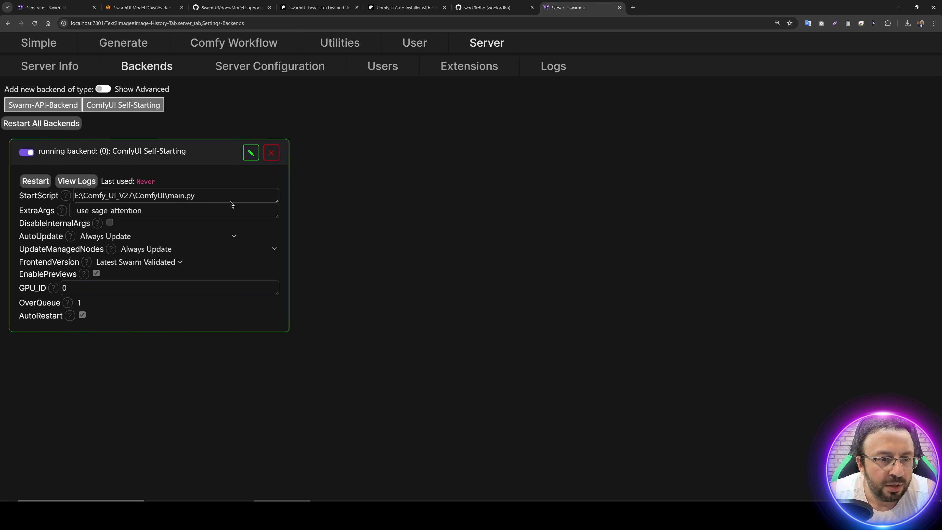
{"action": "left_click_drag", "start_coordinate": [198, 202], "coordinate": [94, 201]}
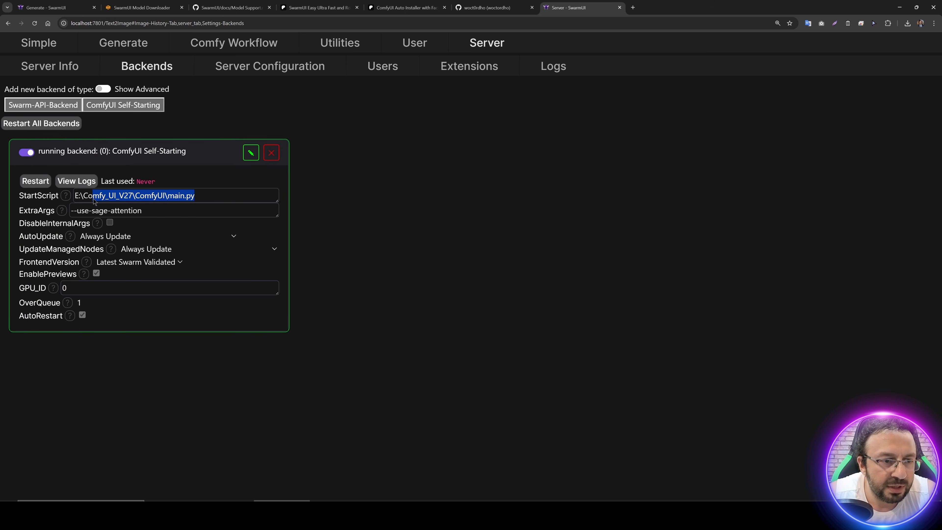
{"action": "left_click", "coordinate": [119, 107]}
{"action": "left_click", "coordinate": [495, 80]}
{"action": "left_click", "coordinate": [391, 196]}
{"action": "key", "text": "ctrl+v"}
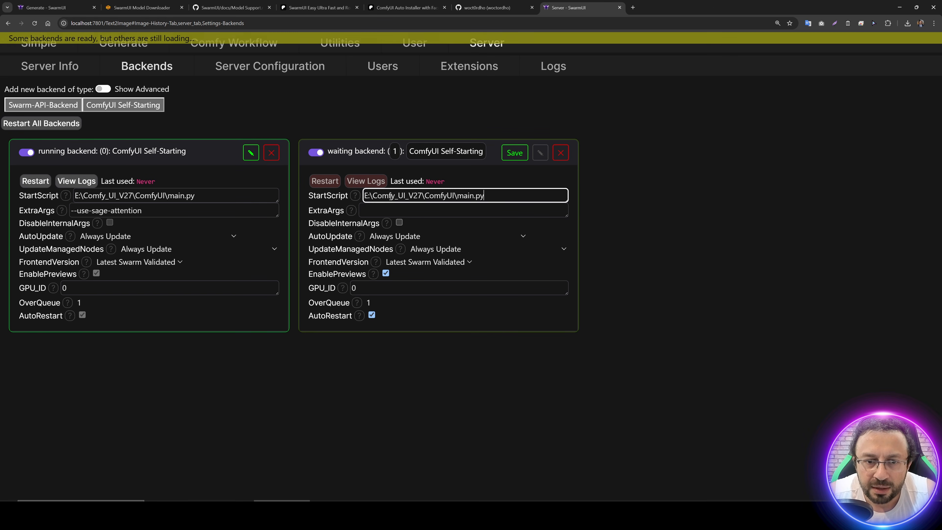
Step: Set the second backend's ExtraArgs to --use-sage-attention and its GPU_ID to 1, and save it
{"action": "left_click_drag", "start_coordinate": [142, 211], "coordinate": [71, 210]}
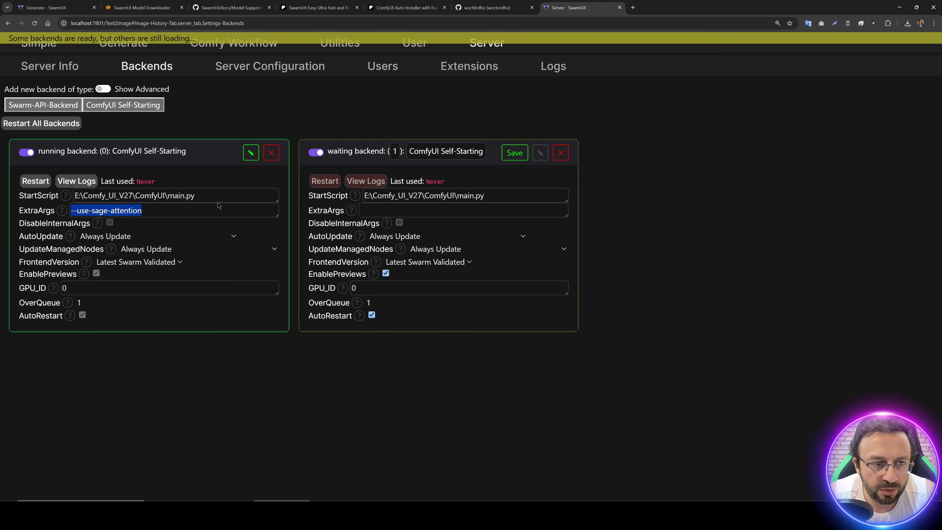
{"action": "key", "text": "ctrl+c"}
{"action": "left_click", "coordinate": [371, 211]}
{"action": "key", "text": "ctrl+v"}
{"action": "left_click", "coordinate": [369, 288]}
{"action": "key", "text": "BackSpace"}
{"action": "type", "text": "1"}
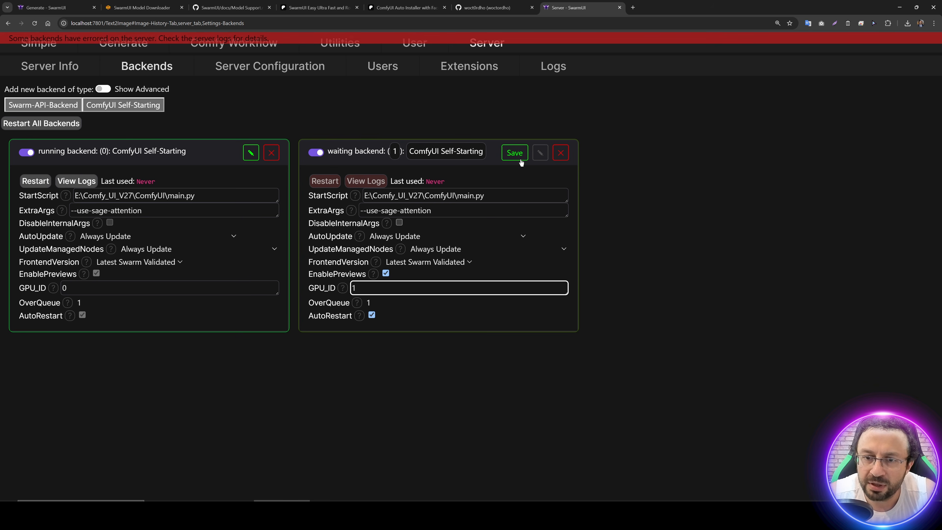
{"action": "left_click", "coordinate": [514, 153]}
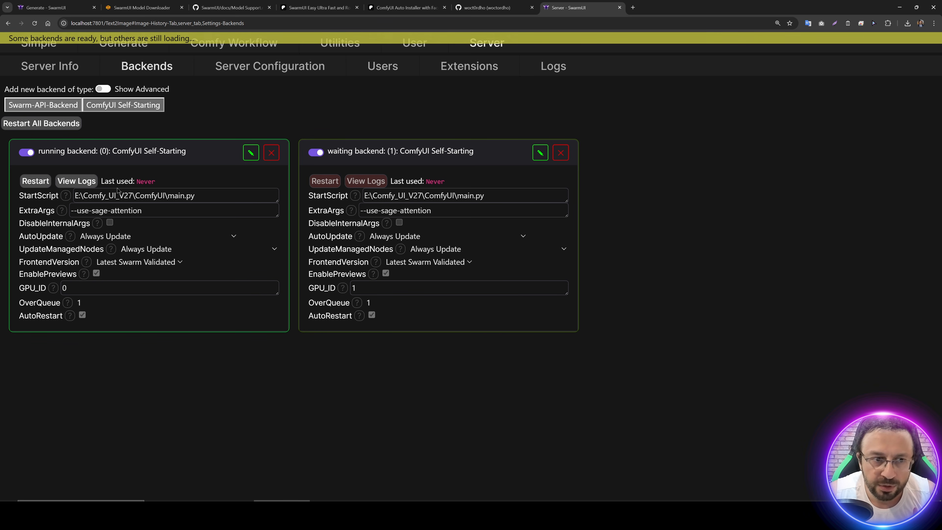
Step: View the list of available models on the Generate page at a reduced page zoom
{"action": "left_click", "coordinate": [123, 43]}
{"action": "key", "text": "ctrl+minus"}
{"action": "key", "text": "ctrl+minus"}
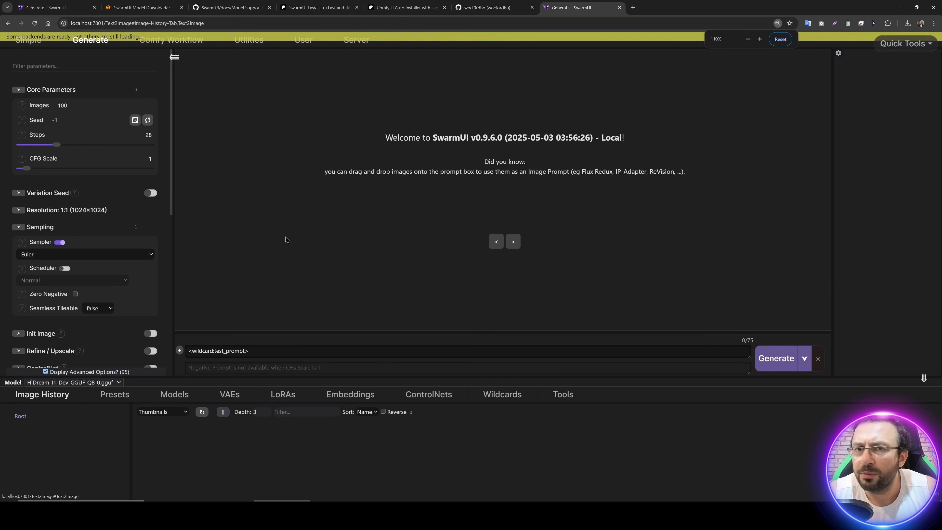
{"action": "left_click", "coordinate": [188, 396]}
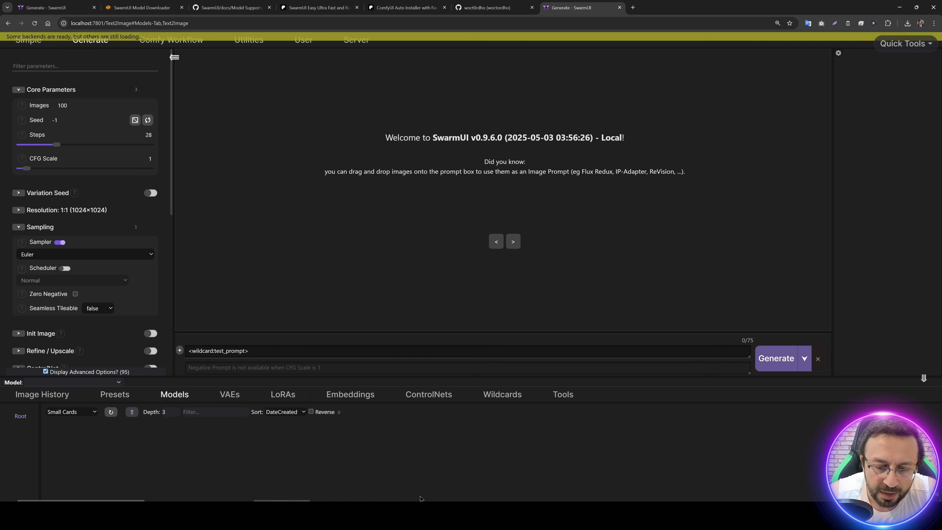
Step: Run Windows_Start_Download_Models_App.bat from the SwarmUI_Model_Downloader_v29 folder in File Explorer, allowing it past the SmartScreen block
{"action": "left_click", "coordinate": [578, 514]}
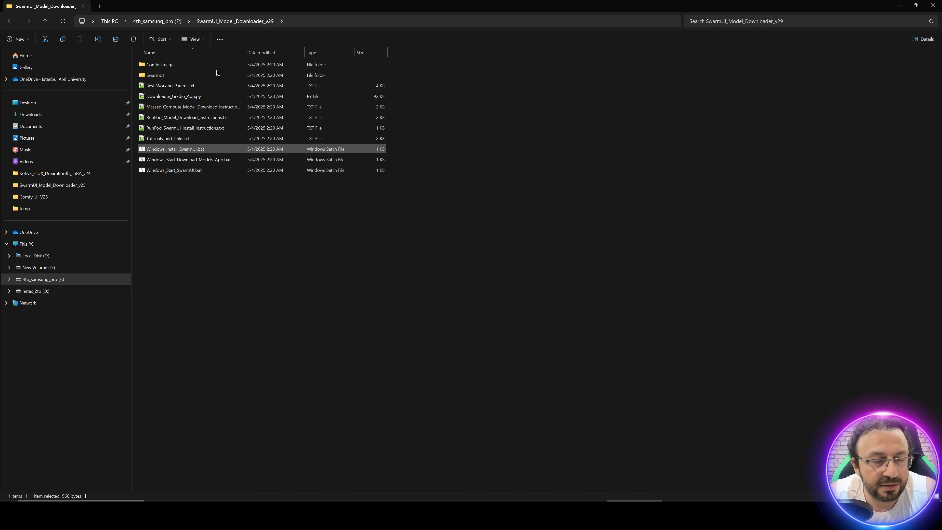
{"action": "left_click", "coordinate": [178, 164]}
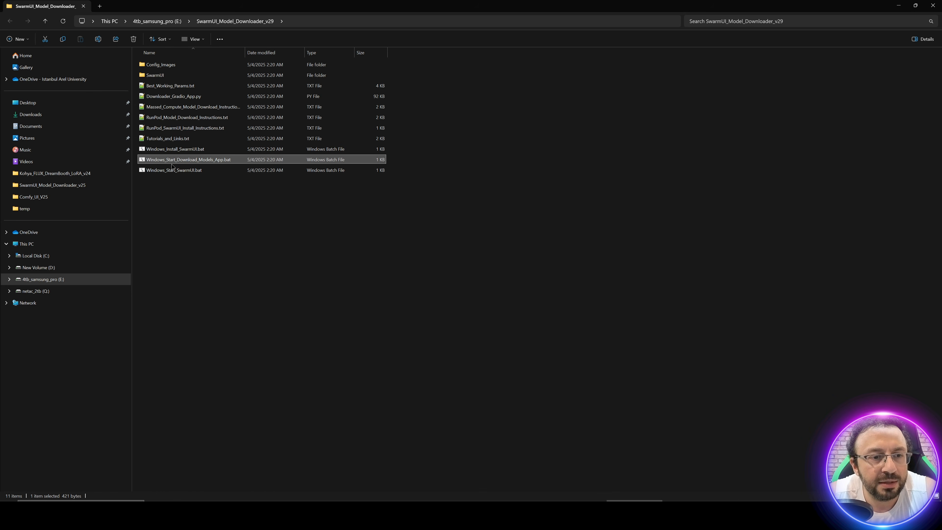
{"action": "double_click", "coordinate": [187, 164]}
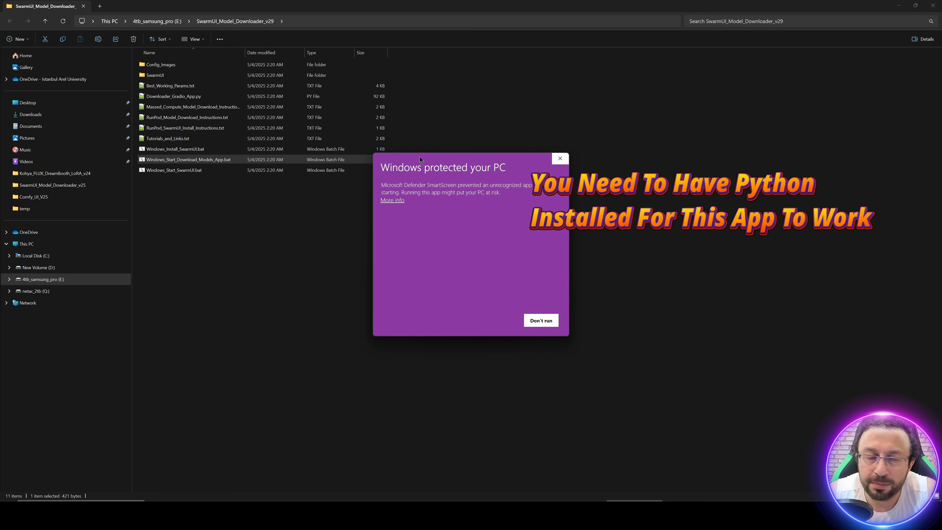
{"action": "left_click", "coordinate": [497, 321]}
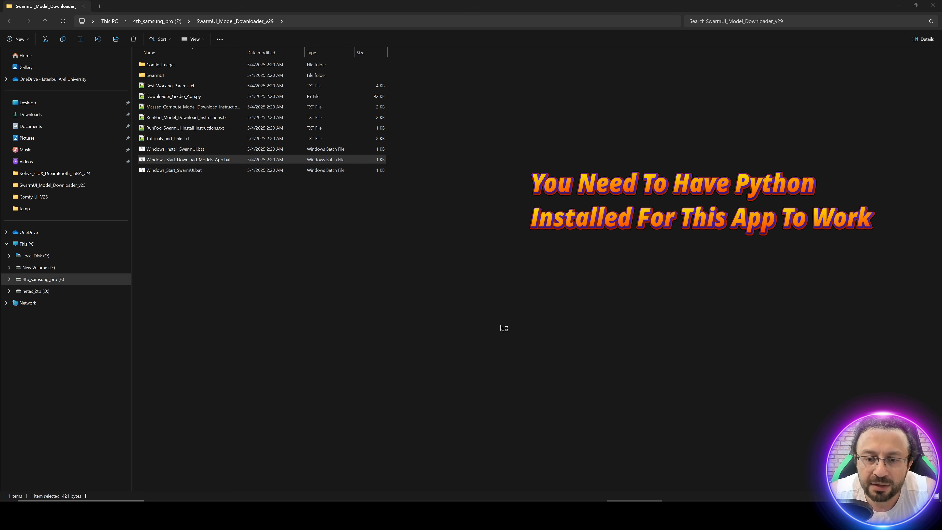
{"action": "left_click_drag", "start_coordinate": [228, 37], "coordinate": [507, 153]}
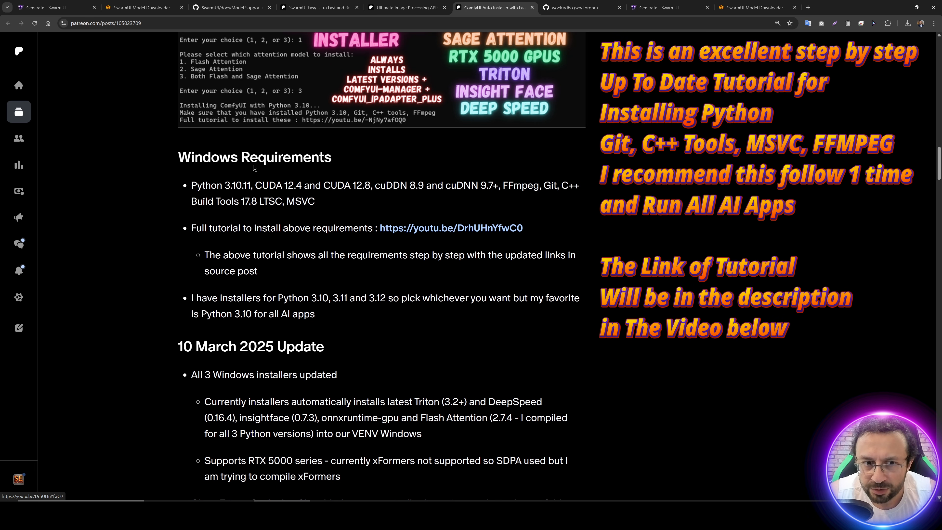
Step: Highlight the Windows requirements tutorial link and examine the model downloader's FLUX and HiDream-I1 Dev bundles
{"action": "left_click_drag", "start_coordinate": [524, 228], "coordinate": [374, 225]}
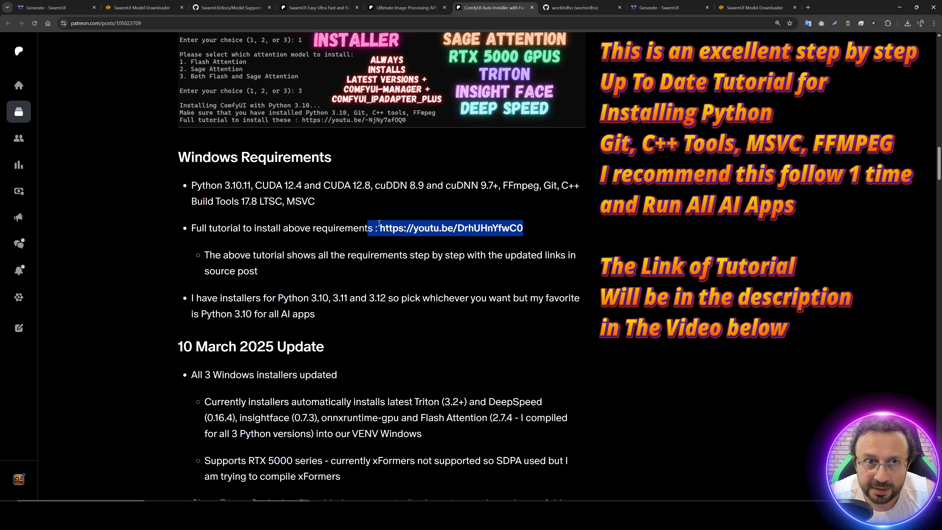
{"action": "left_click", "coordinate": [737, 5]}
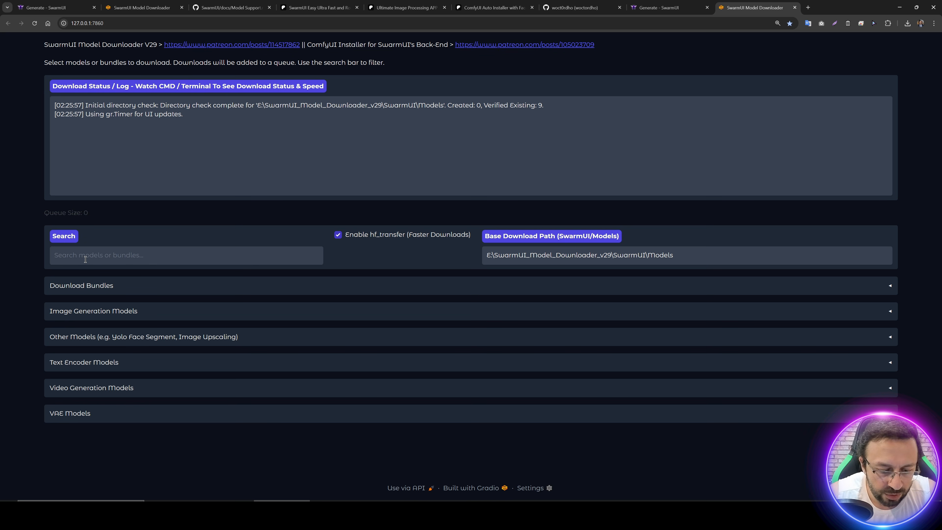
{"action": "left_click", "coordinate": [108, 287]}
{"action": "scroll", "coordinate": [193, 315], "scroll_direction": "down", "scroll_amount": 8}
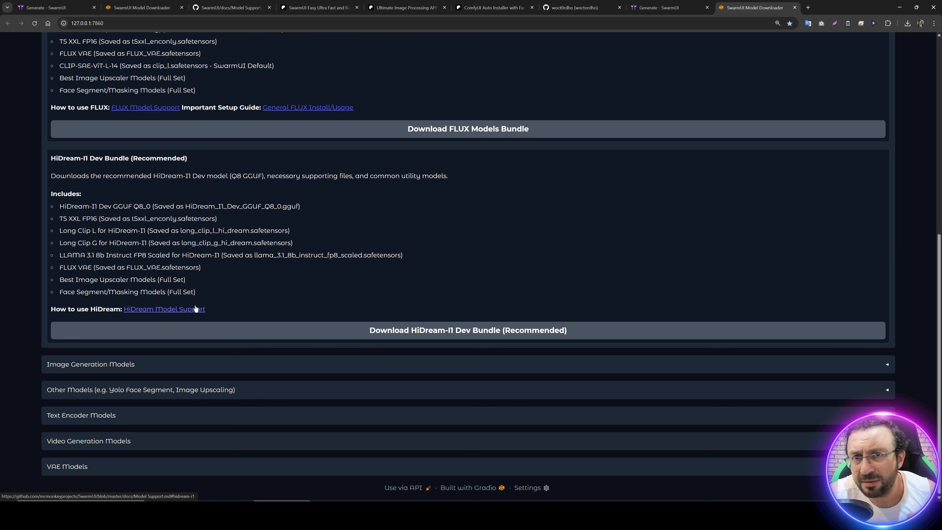
{"action": "scroll", "coordinate": [213, 301], "scroll_direction": "up", "scroll_amount": 7}
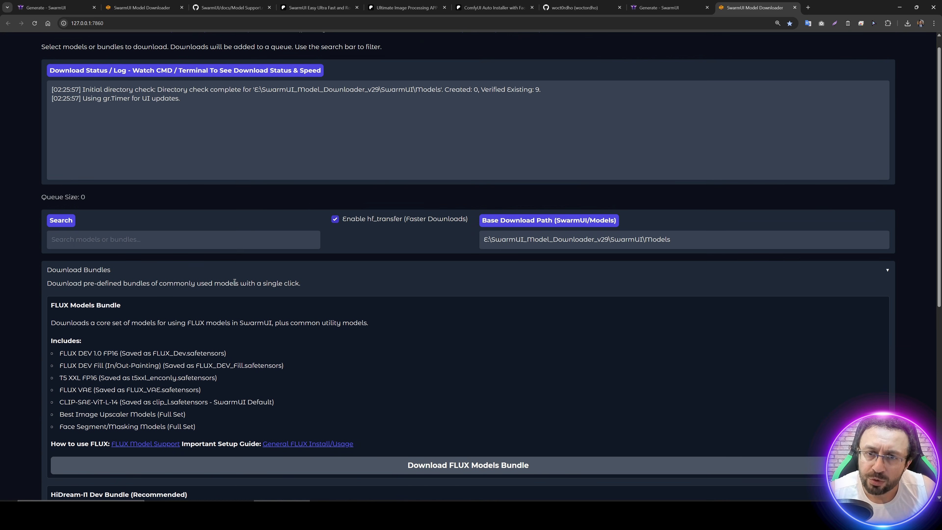
{"action": "scroll", "coordinate": [235, 282], "scroll_direction": "up", "scroll_amount": 1}
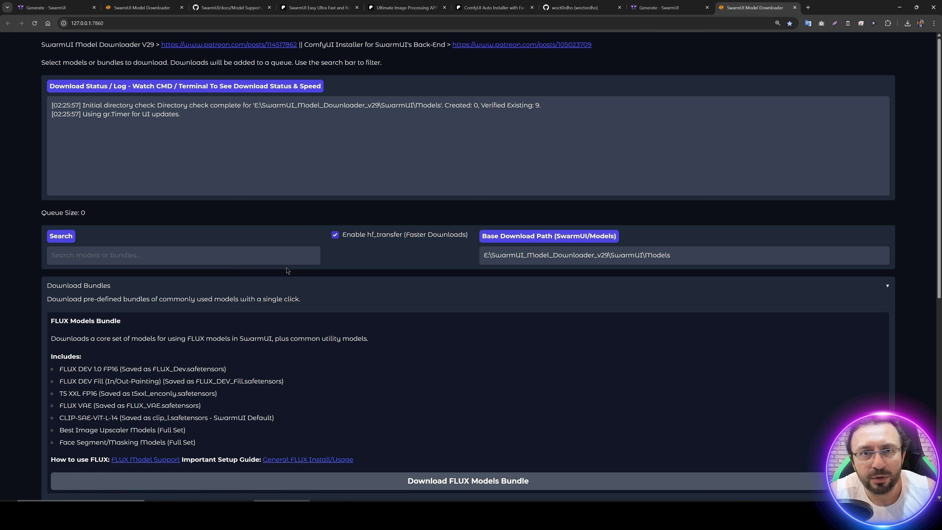
{"action": "scroll", "coordinate": [306, 276], "scroll_direction": "down", "scroll_amount": 3}
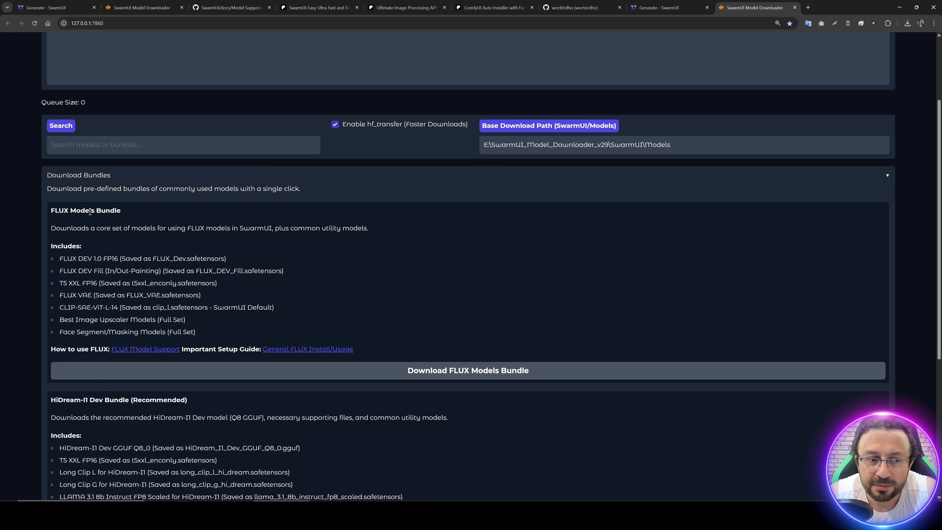
{"action": "left_click_drag", "start_coordinate": [73, 247], "coordinate": [198, 331]}
{"action": "left_click", "coordinate": [197, 331]}
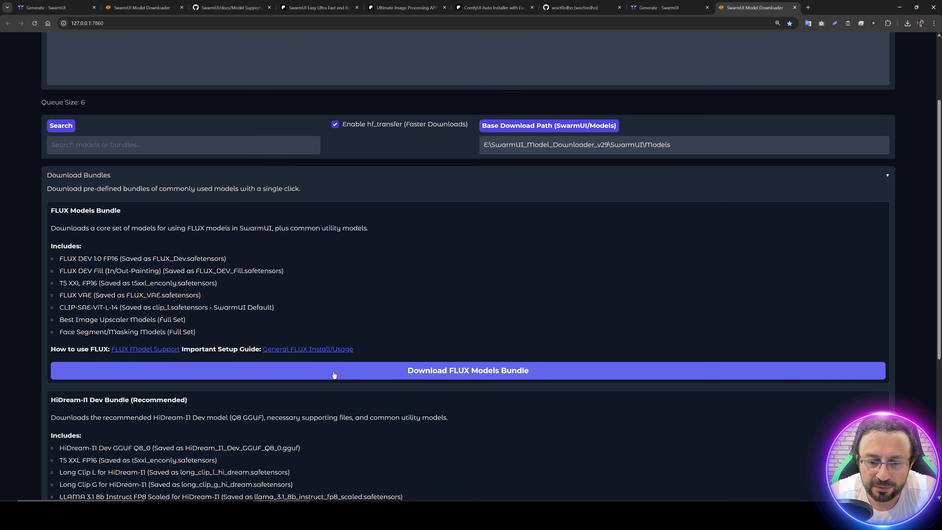
Step: Start downloading the FLUX Models Bundle and bring its console window forward, moved and enlarged
{"action": "left_click", "coordinate": [334, 374]}
{"action": "key", "text": "alt+Tab"}
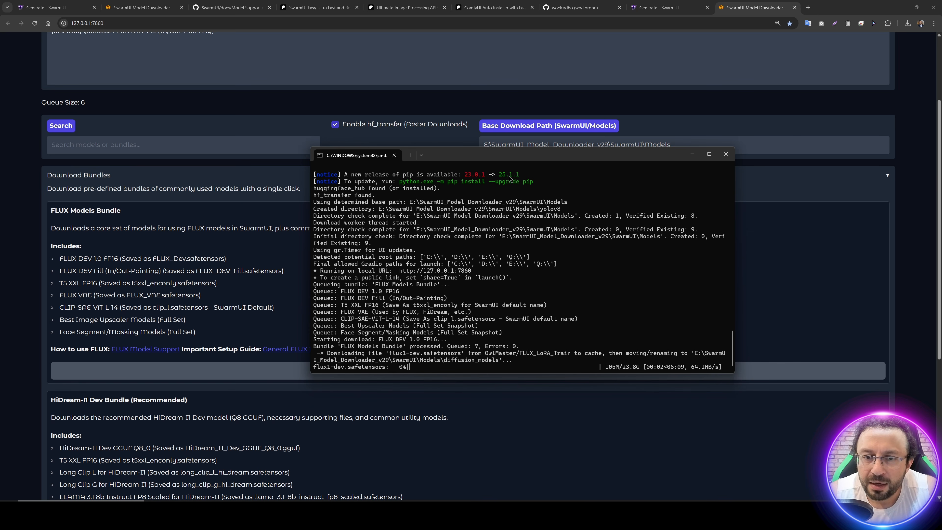
{"action": "left_click_drag", "start_coordinate": [556, 155], "coordinate": [492, 66]}
{"action": "left_click_drag", "start_coordinate": [669, 285], "coordinate": [775, 414]}
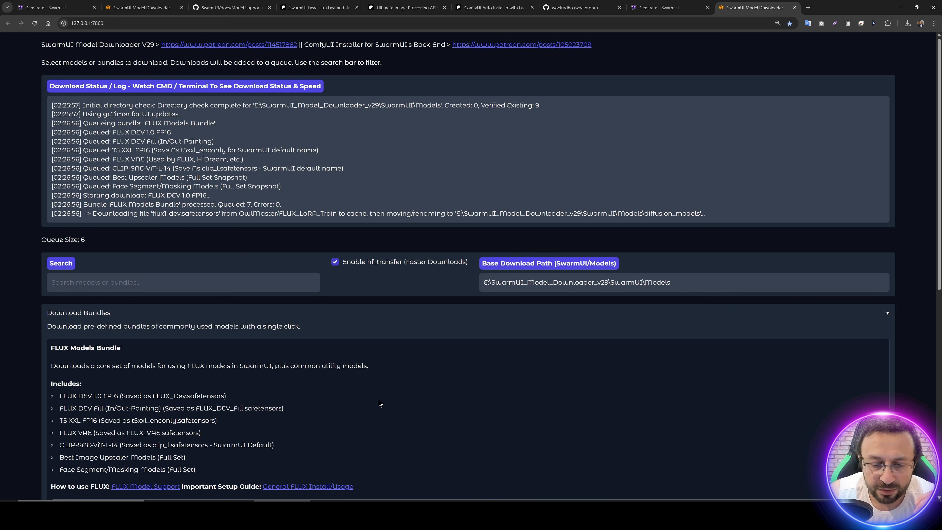
Step: Check the FLUX download progress in the console and the Ethernet throughput in Task Manager, closing Task Manager when done
{"action": "key", "text": "alt+Tab"}
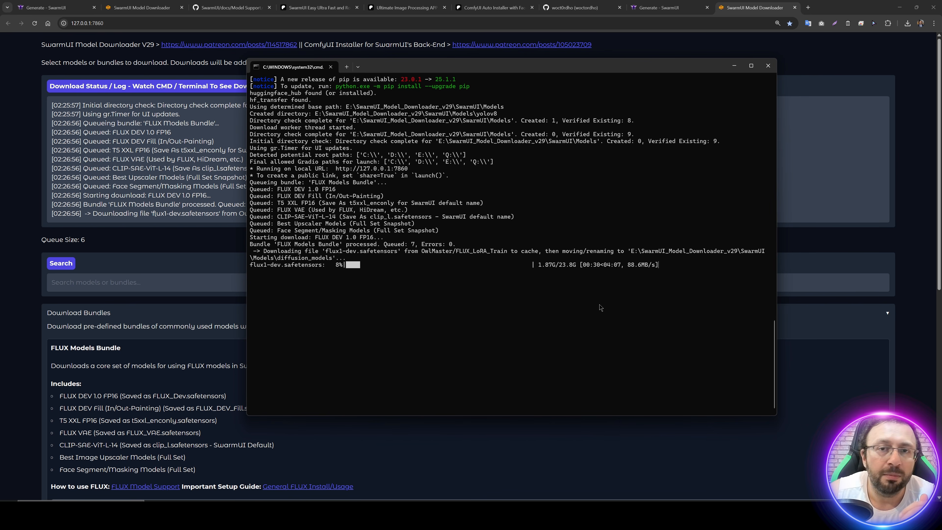
{"action": "right_click", "coordinate": [537, 513]}
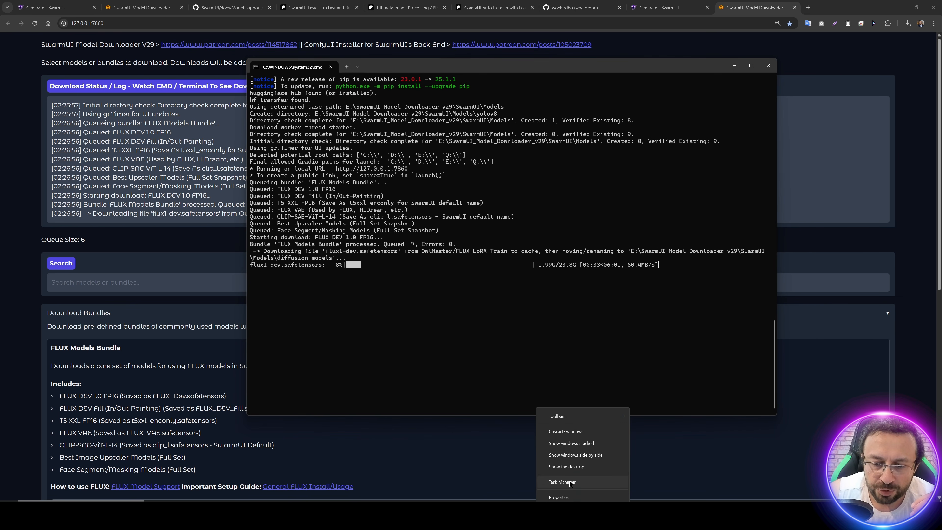
{"action": "left_click", "coordinate": [562, 481]}
{"action": "left_click", "coordinate": [293, 109]}
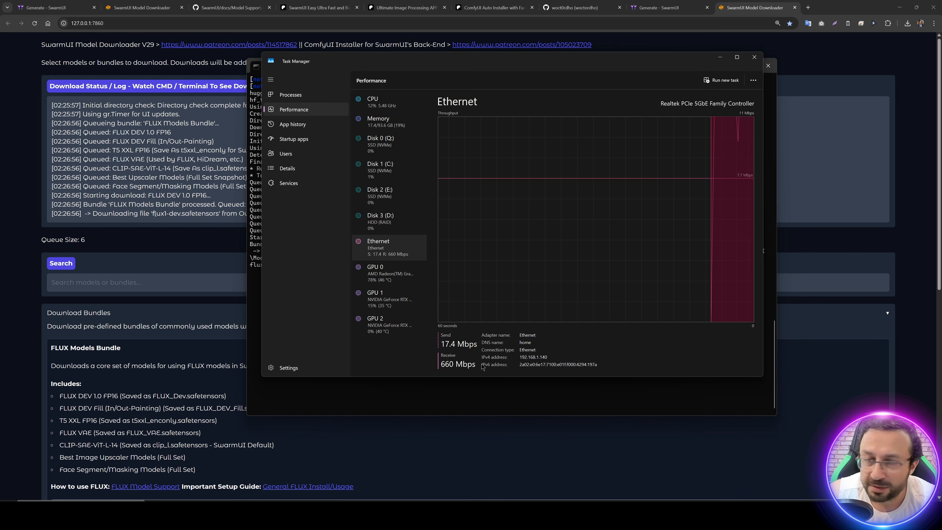
{"action": "left_click", "coordinate": [754, 58]}
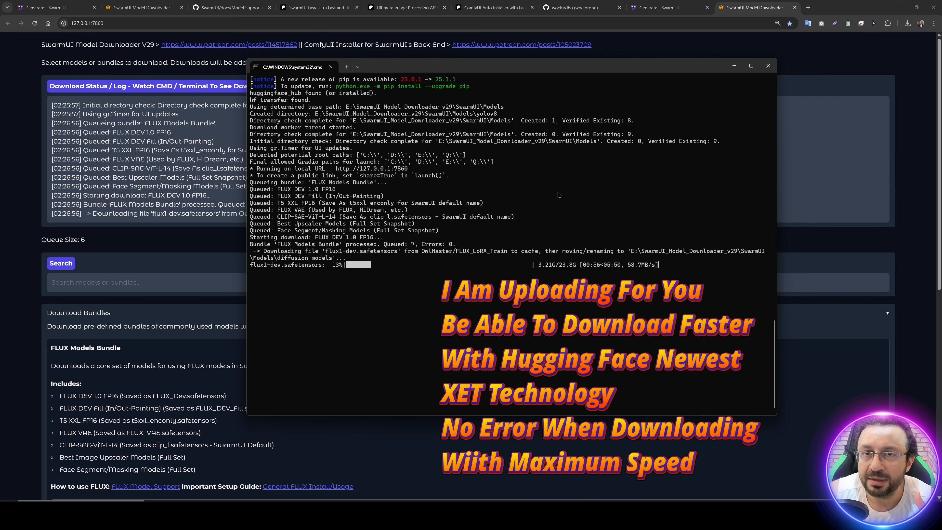
Step: Highlight the queue size on the model downloader page and expand the Wan 2.1 Models list under Video Generation Models
{"action": "left_click", "coordinate": [227, 164]}
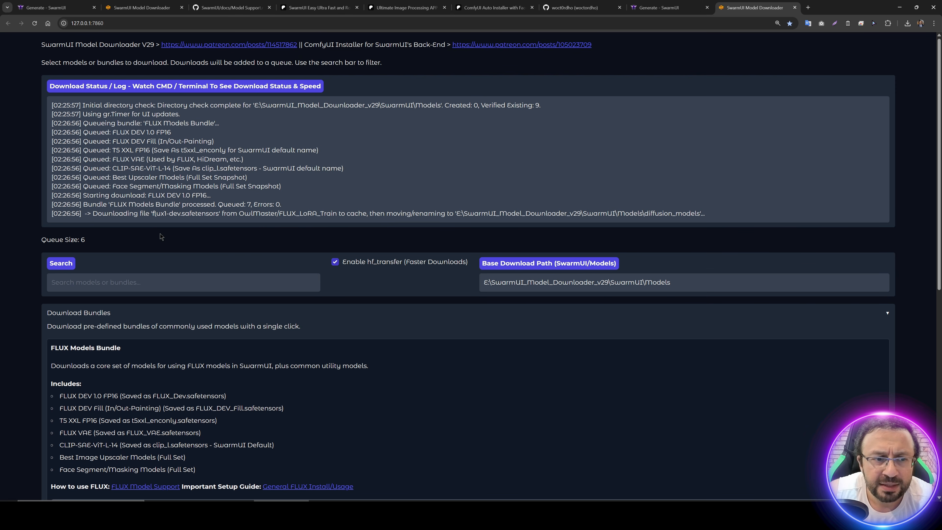
{"action": "triple_click", "coordinate": [97, 241]}
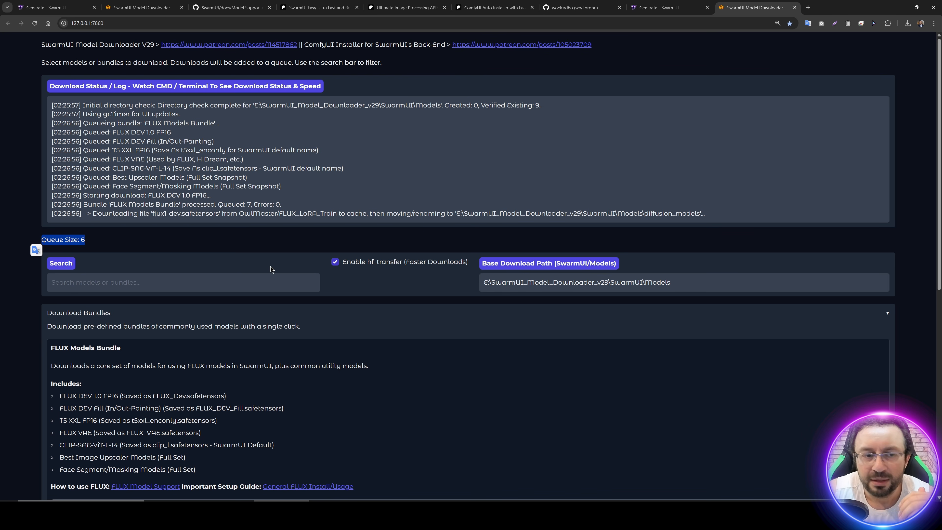
{"action": "scroll", "coordinate": [283, 270], "scroll_direction": "down", "scroll_amount": 10}
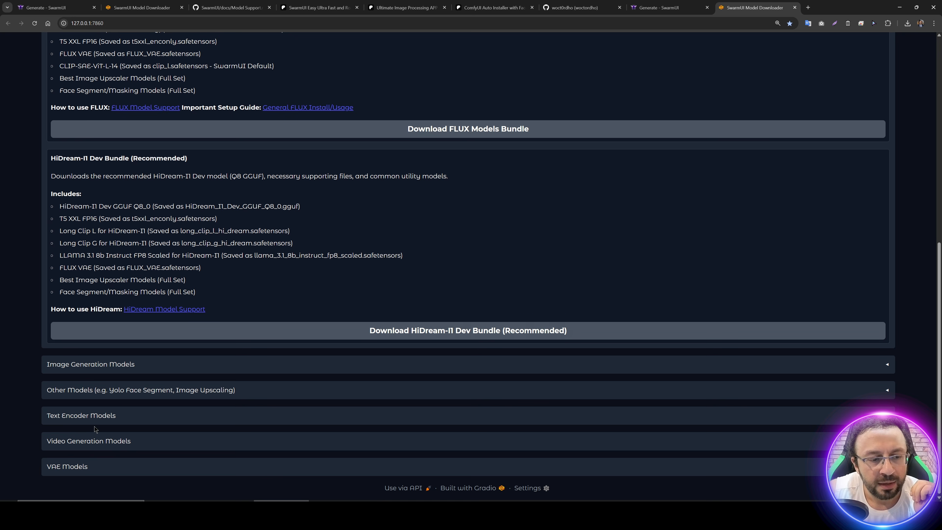
{"action": "left_click", "coordinate": [115, 445]}
{"action": "scroll", "coordinate": [183, 367], "scroll_direction": "down", "scroll_amount": 6}
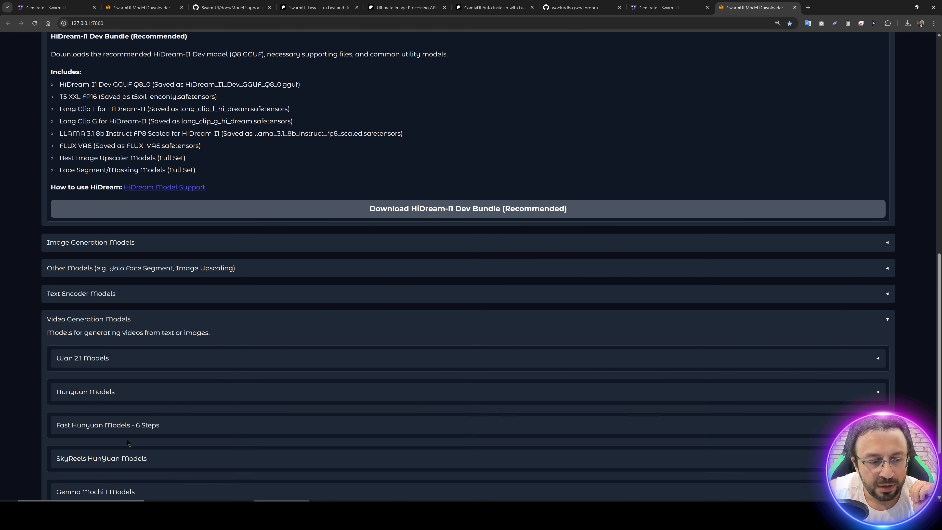
{"action": "left_click", "coordinate": [118, 266]}
{"action": "scroll", "coordinate": [137, 270], "scroll_direction": "down", "scroll_amount": 4}
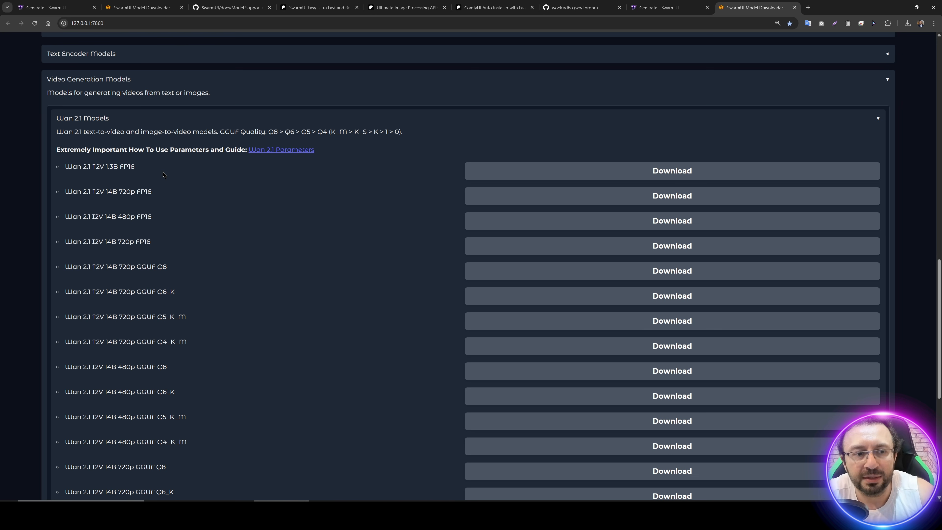
Step: Queue the Wan 2.1 T2V 1.3B FP16 model for download and highlight its entry in the download log
{"action": "scroll", "coordinate": [291, 277], "scroll_direction": "up", "scroll_amount": 9}
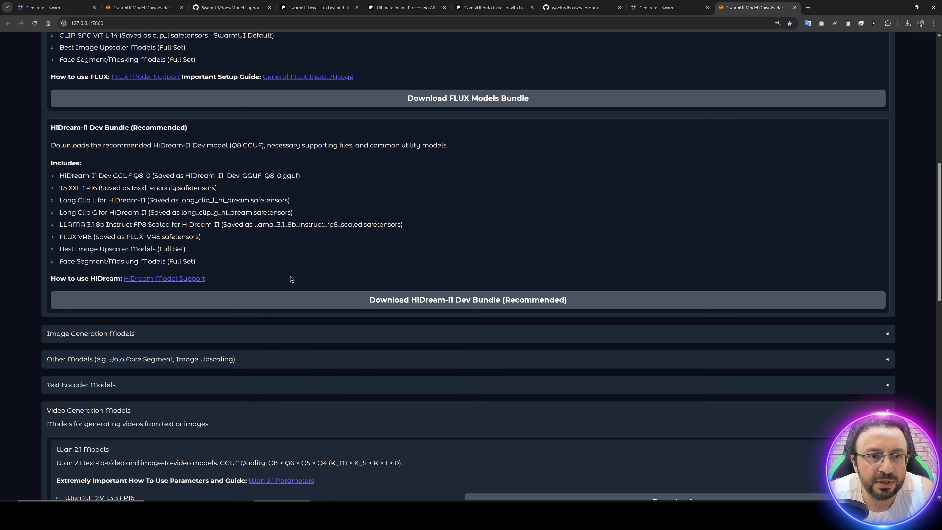
{"action": "scroll", "coordinate": [292, 279], "scroll_direction": "up", "scroll_amount": 11}
{"action": "left_click_drag", "start_coordinate": [85, 249], "coordinate": [54, 249]}
{"action": "scroll", "coordinate": [177, 197], "scroll_direction": "down", "scroll_amount": 2}
{"action": "scroll", "coordinate": [153, 205], "scroll_direction": "up", "scroll_amount": 2}
{"action": "left_click", "coordinate": [153, 221]}
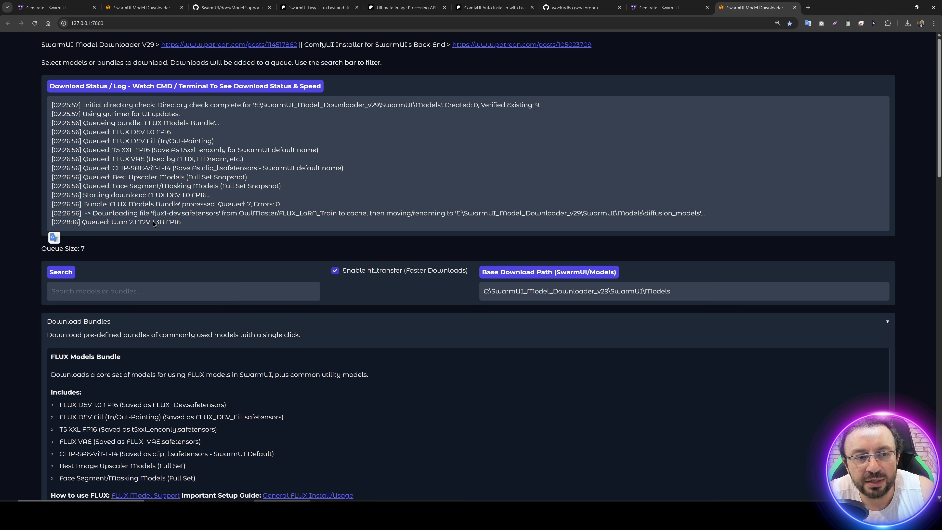
{"action": "left_click_drag", "start_coordinate": [181, 222], "coordinate": [134, 227]}
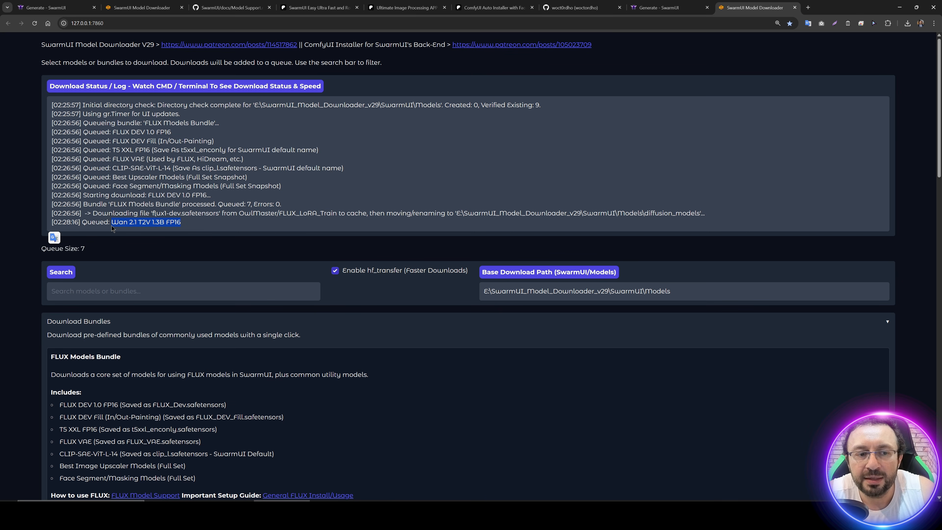
Step: Open the Wan 2.1 Parameters guide in a new tab, examine it, and return to the model downloader page
{"action": "scroll", "coordinate": [174, 223], "scroll_direction": "down", "scroll_amount": 15}
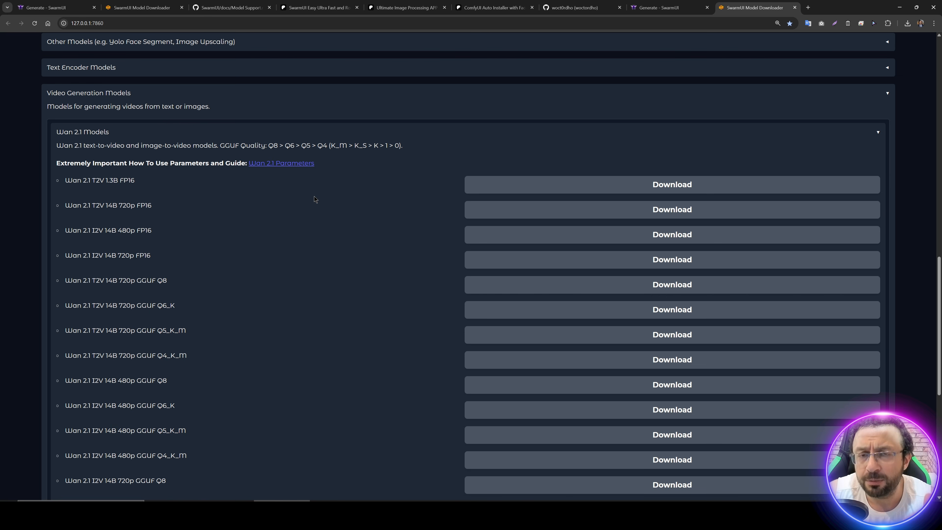
{"action": "middle_click", "coordinate": [288, 166]}
{"action": "scroll", "coordinate": [288, 167], "scroll_direction": "down", "scroll_amount": 8}
{"action": "left_click", "coordinate": [816, 8]}
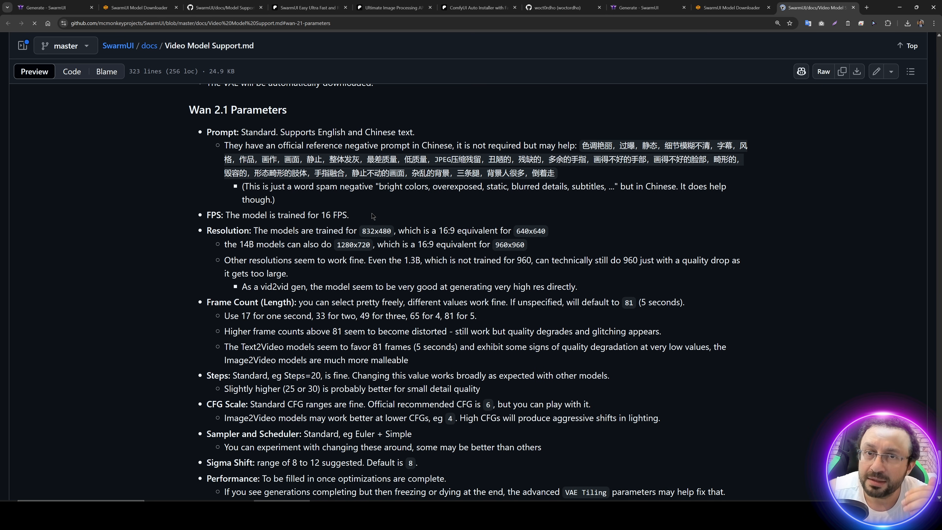
{"action": "scroll", "coordinate": [386, 219], "scroll_direction": "down", "scroll_amount": 2}
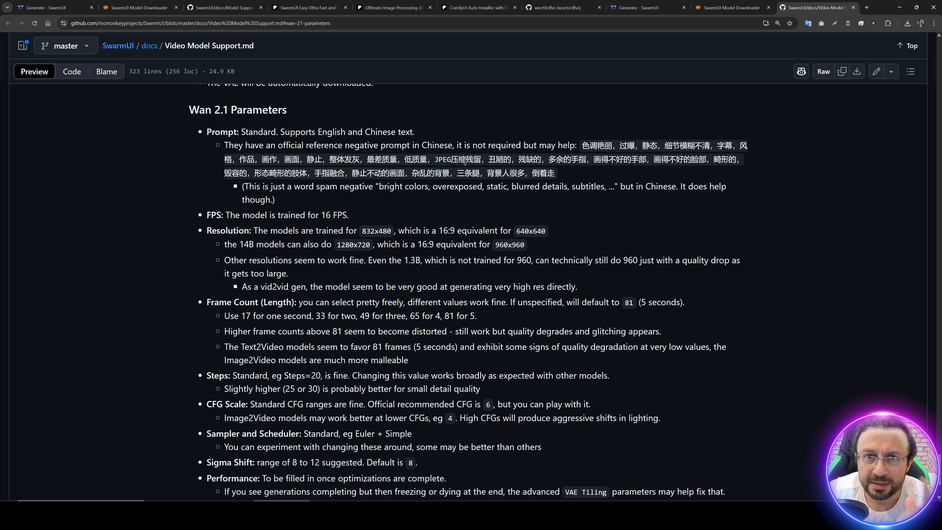
{"action": "key", "text": "ctrl+shift+Tab"}
{"action": "scroll", "coordinate": [340, 187], "scroll_direction": "up", "scroll_amount": 15}
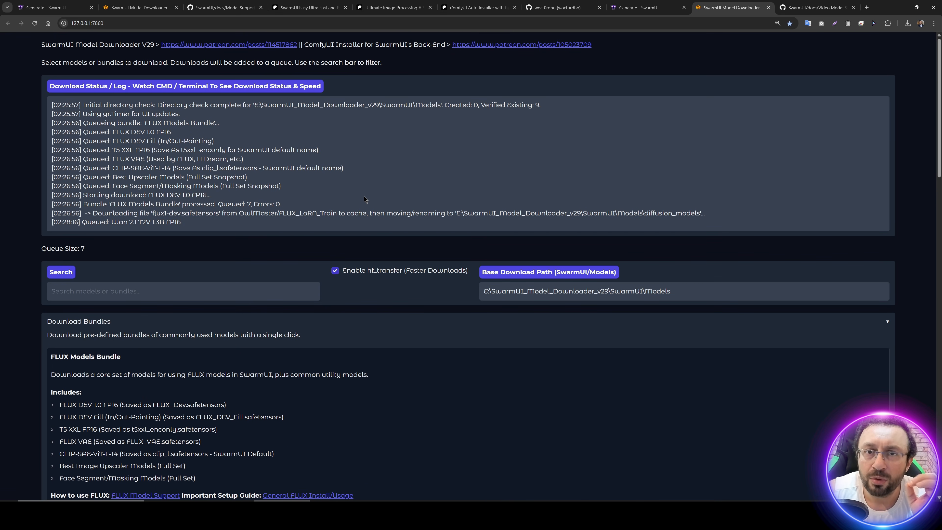
Step: Switch to File Explorer, widen the Name column, and point out the Massed Compute and RunPod model download instruction files
{"action": "key", "text": "alt+Tab"}
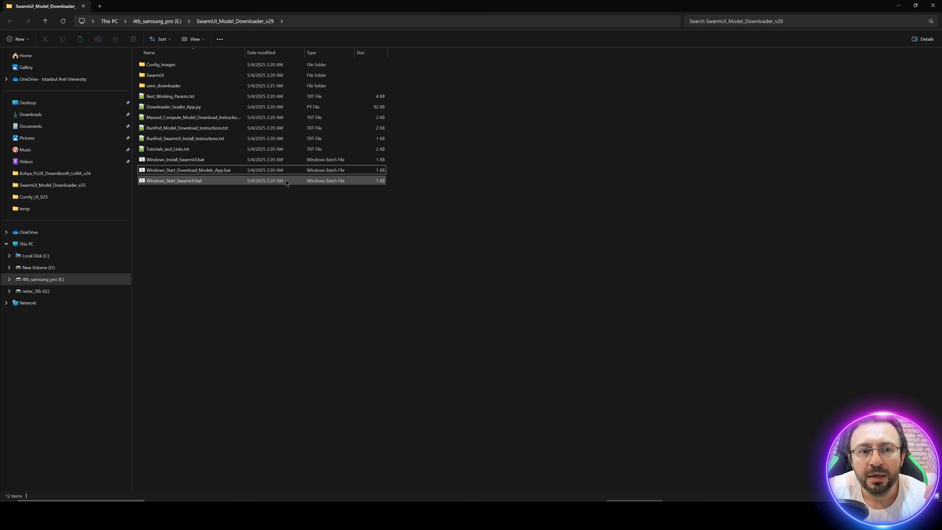
{"action": "left_click_drag", "start_coordinate": [244, 52], "coordinate": [318, 53]}
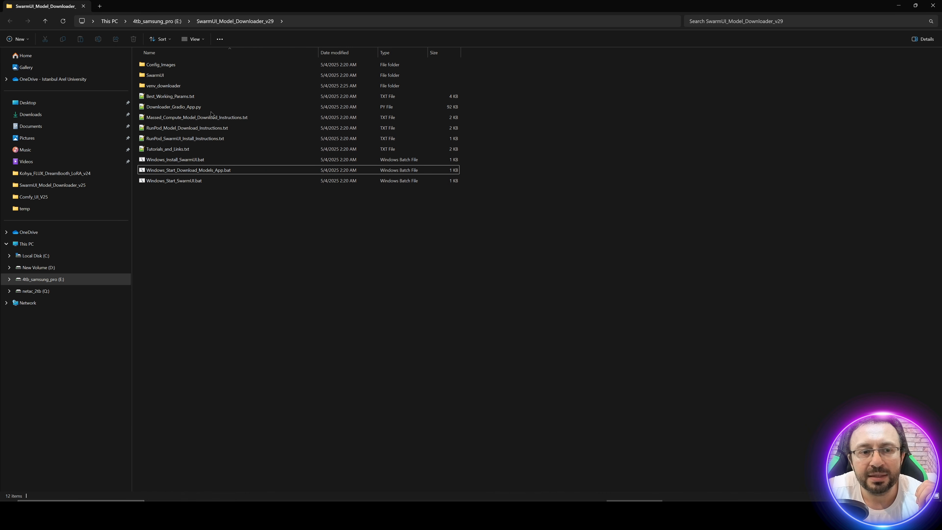
{"action": "left_click", "coordinate": [223, 117]}
{"action": "left_click", "coordinate": [174, 130]}
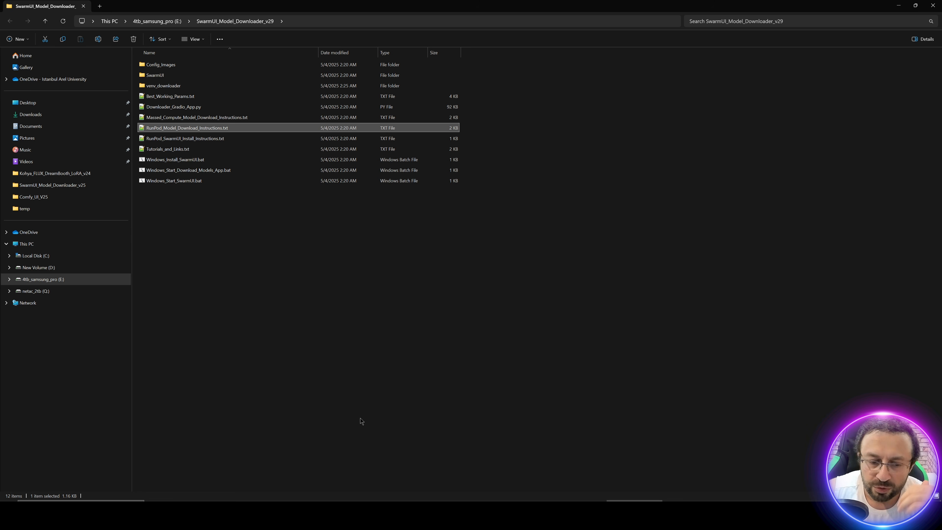
Step: Check the flux1-dev.safetensors download progress in the downloader's console and return to the browser
{"action": "key", "text": "alt+Tab"}
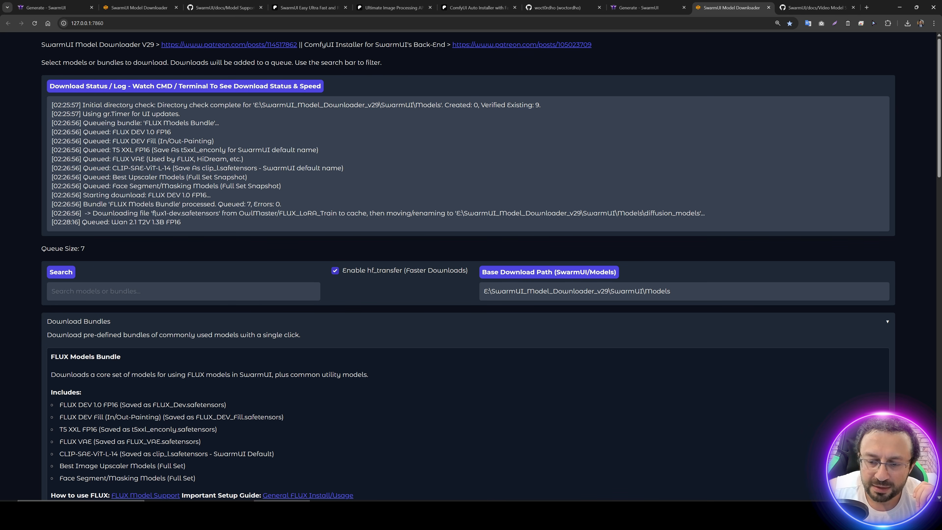
{"action": "key", "text": "alt+Tab"}
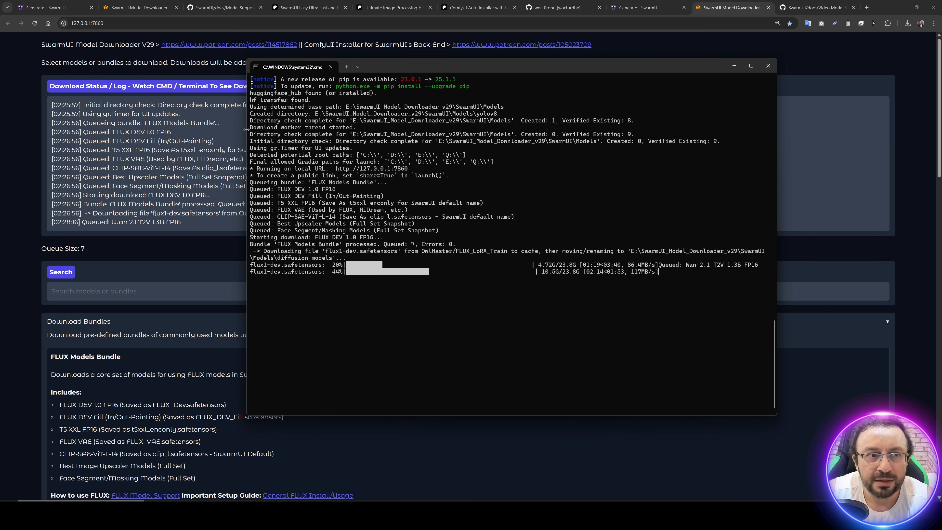
{"action": "key", "text": "alt+Tab"}
Step: Look at the SwarmUI Generate page and go back to the model downloader's status log
{"action": "key", "text": "ctrl+1"}
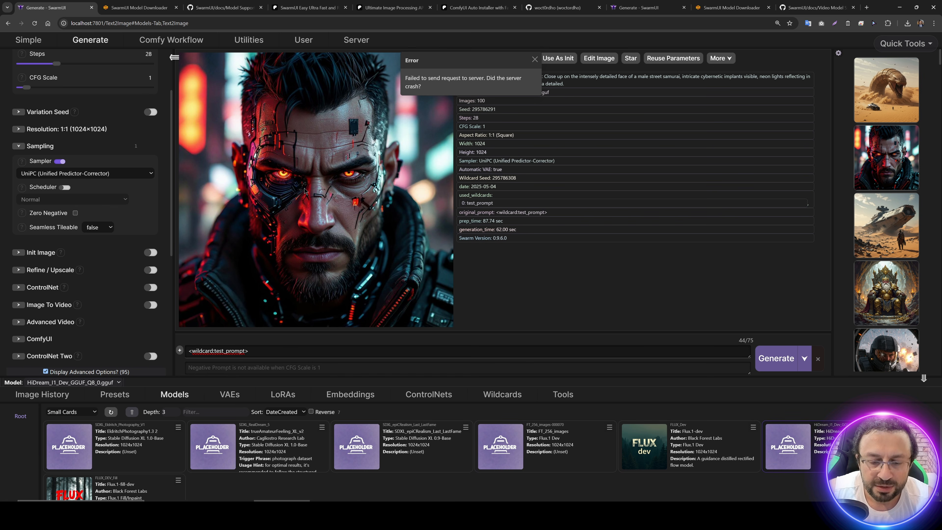
{"action": "key", "text": "ctrl+shift+Tab"}
{"action": "key", "text": "ctrl+shift+Tab"}
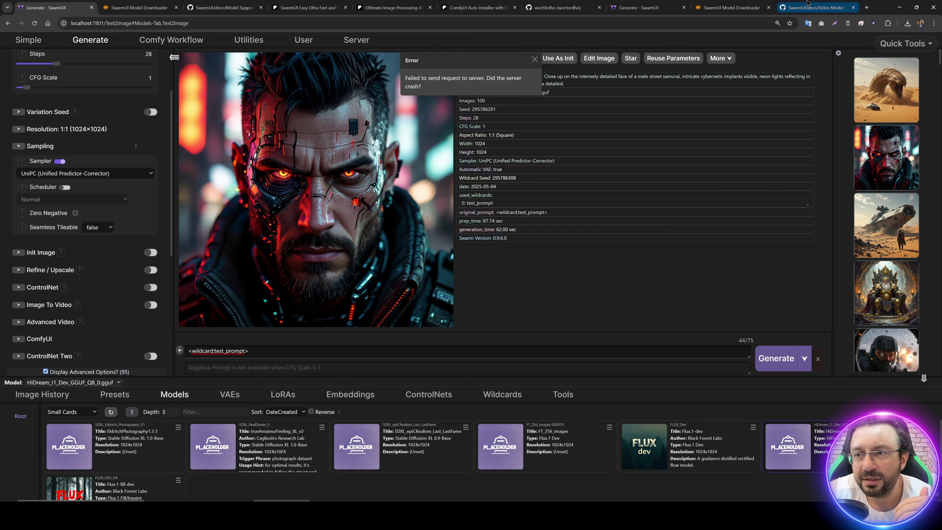
{"action": "scroll", "coordinate": [399, 157], "scroll_direction": "down", "scroll_amount": 1}
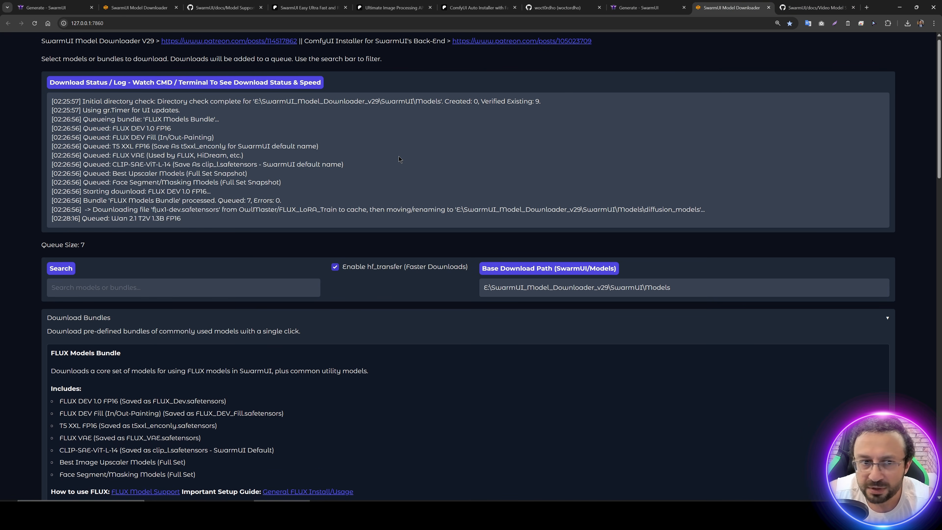
{"action": "scroll", "coordinate": [1, 241], "scroll_direction": "up", "scroll_amount": 1}
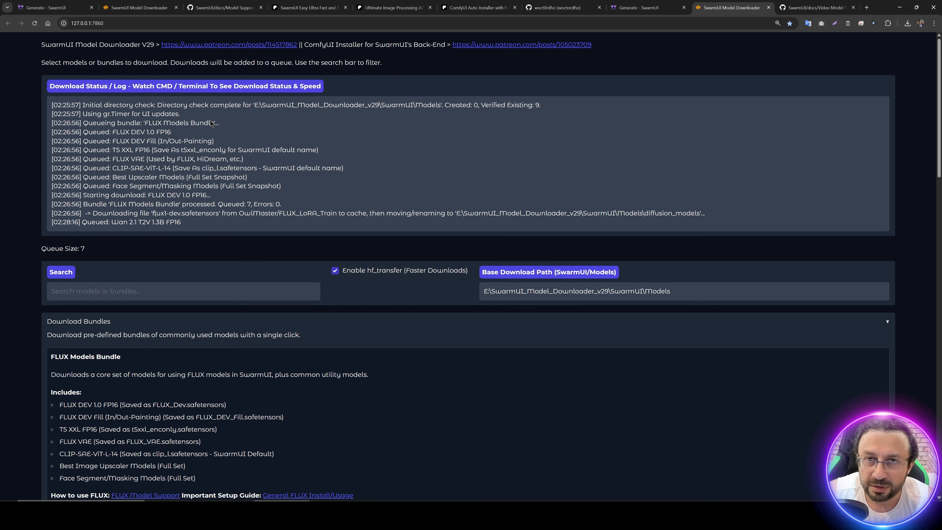
Step: Start SwarmUI with Windows_Start_SwarmUI.bat from the SwarmUI_Model_Downloader_v25 folder in File Explorer and display its list of models
{"action": "key", "text": "alt+Tab"}
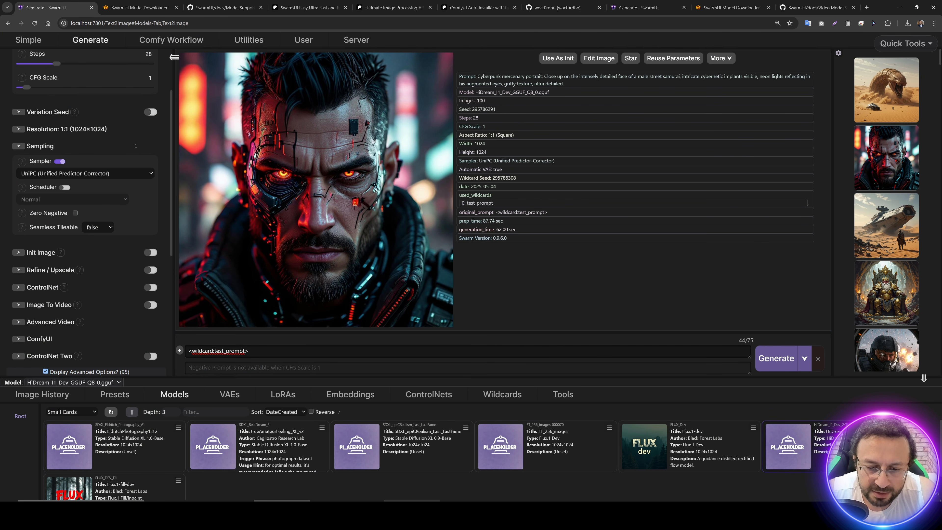
{"action": "left_click", "coordinate": [412, 512]}
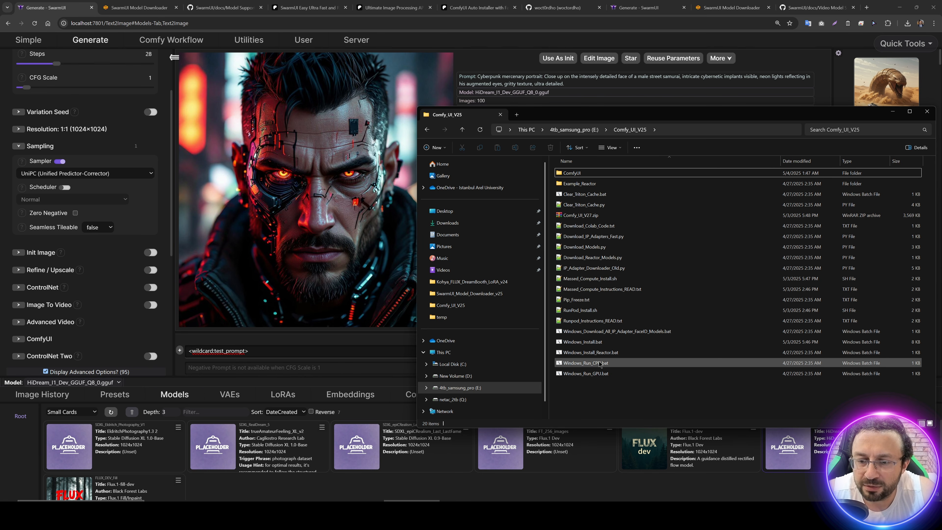
{"action": "left_click", "coordinate": [612, 130]}
{"action": "left_click", "coordinate": [600, 117]}
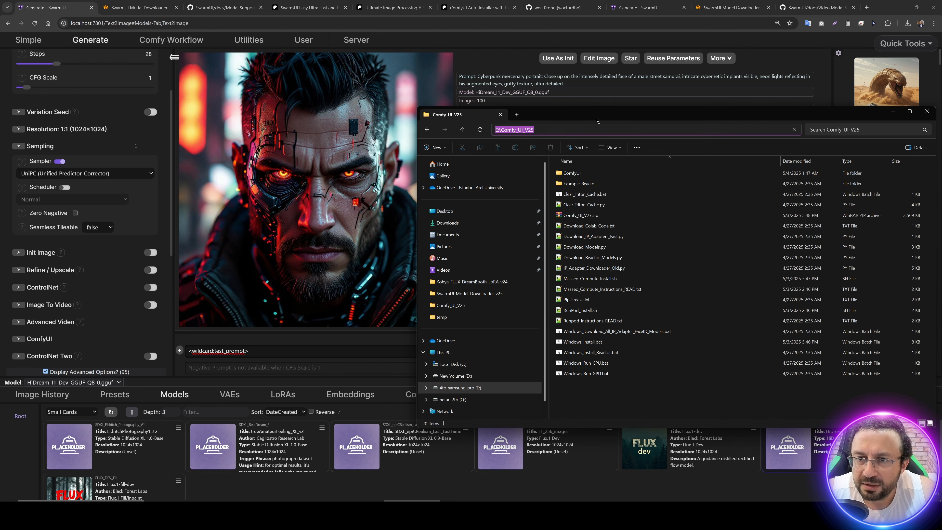
{"action": "left_click", "coordinate": [578, 131]}
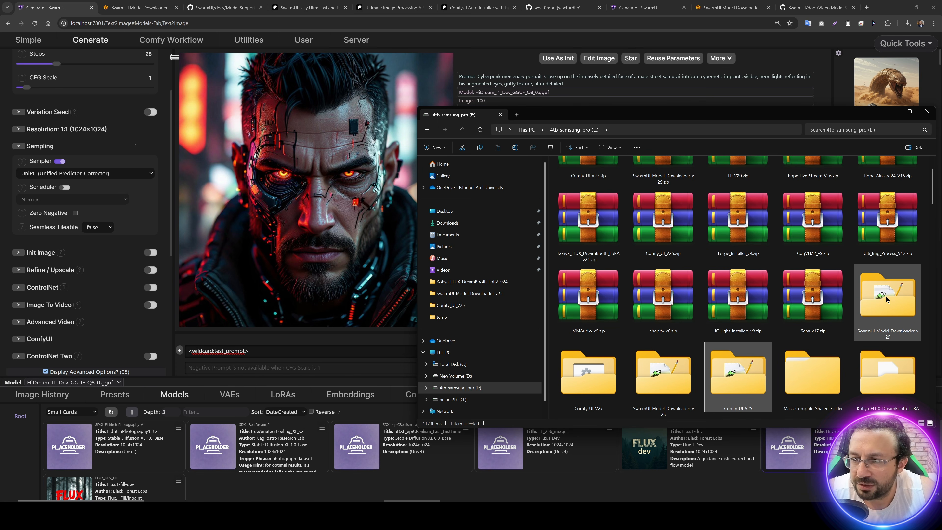
{"action": "double_click", "coordinate": [661, 377]}
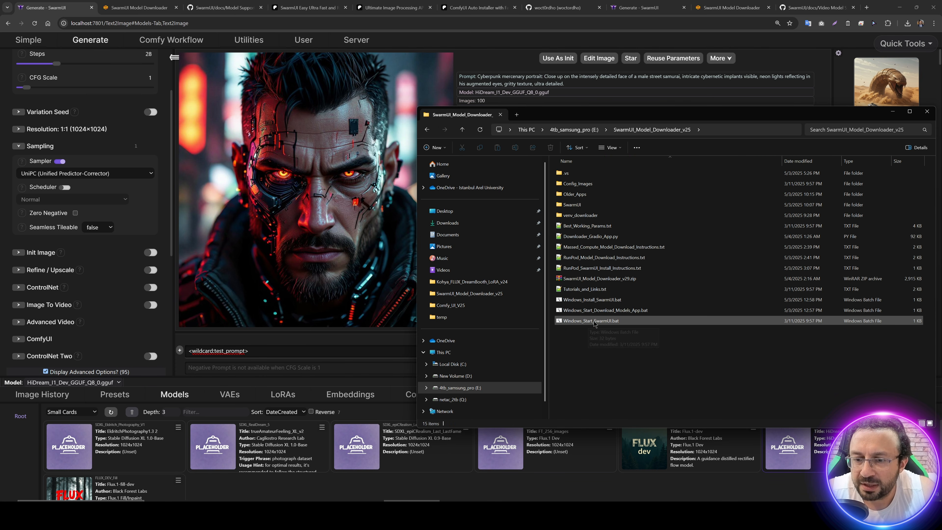
{"action": "double_click", "coordinate": [588, 321]}
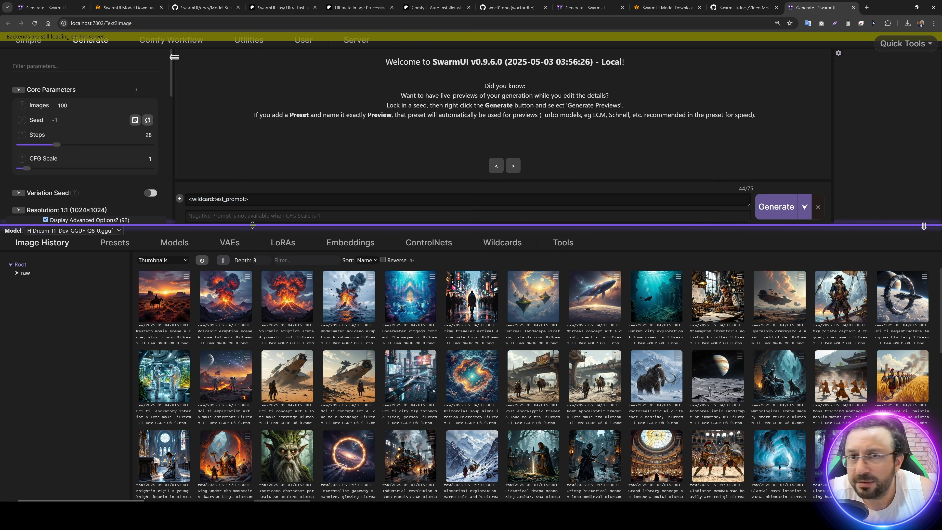
{"action": "left_click", "coordinate": [175, 243]}
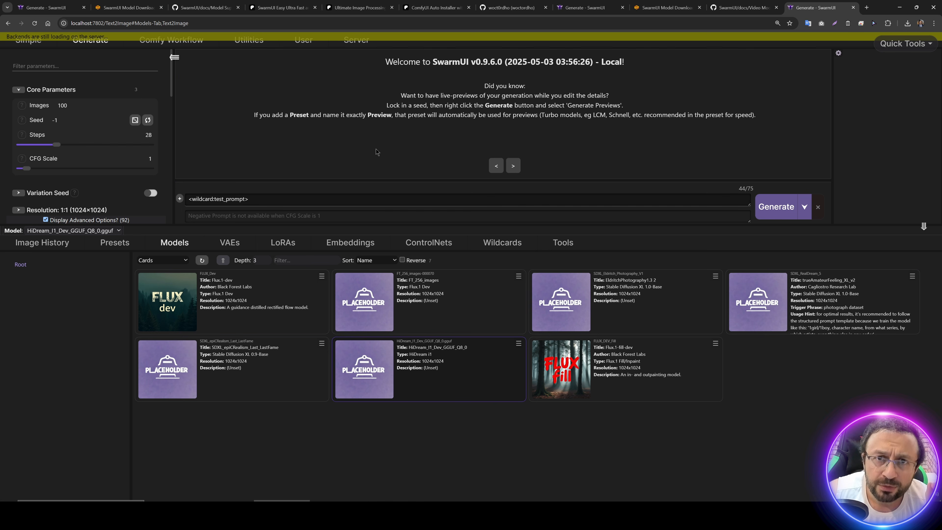
Step: On the model downloader page, expand FLUX Models under Image Generation Models and highlight FLUX DEV 1.0 FP16 and FLUX DEV 1.0 GGUF Q8
{"action": "left_click", "coordinate": [664, 7]}
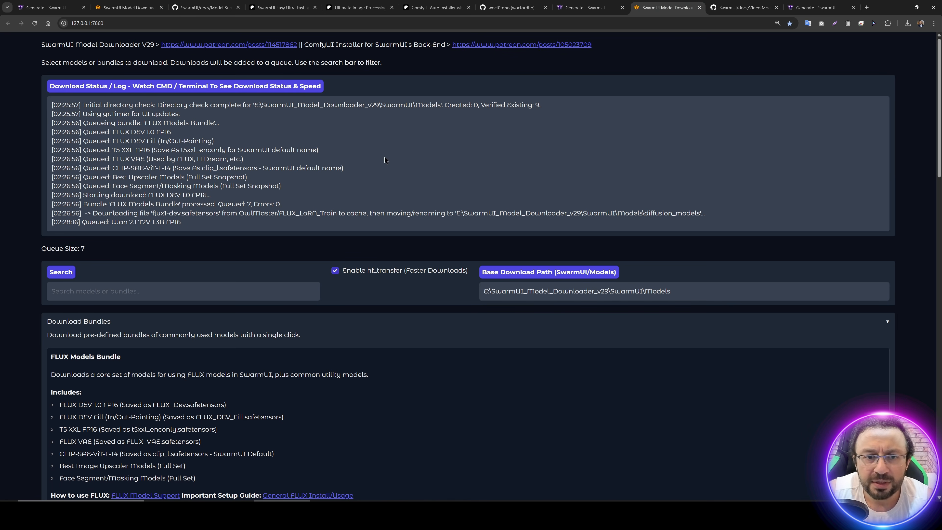
{"action": "scroll", "coordinate": [338, 290], "scroll_direction": "down", "scroll_amount": 3}
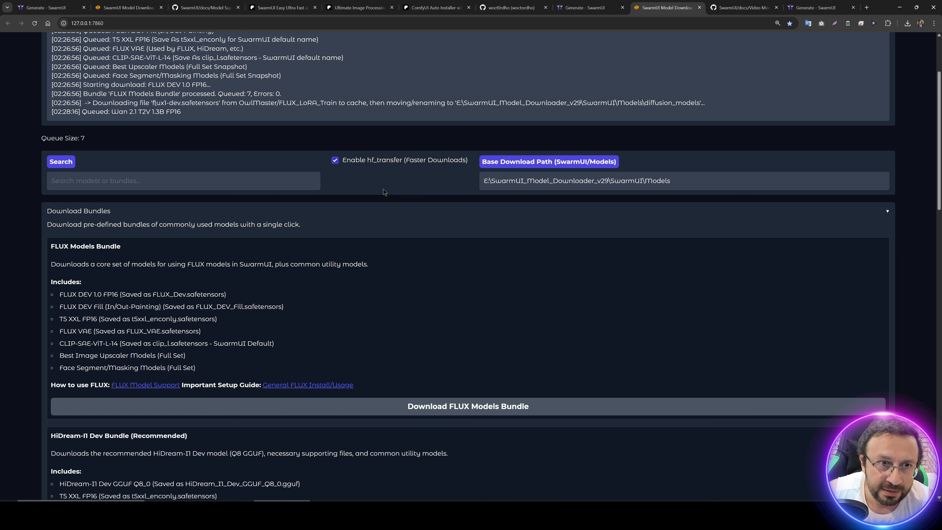
{"action": "scroll", "coordinate": [306, 230], "scroll_direction": "down", "scroll_amount": 15}
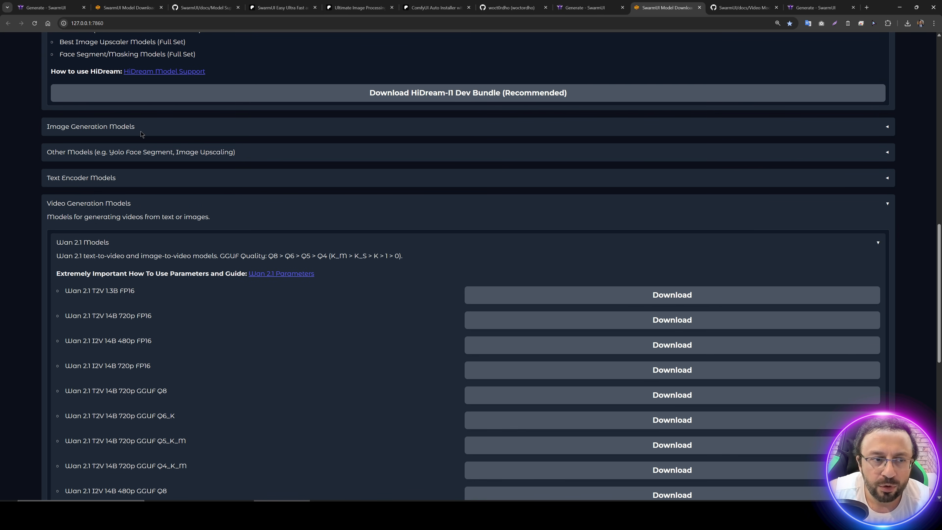
{"action": "left_click", "coordinate": [130, 129]}
{"action": "left_click", "coordinate": [118, 167]}
{"action": "scroll", "coordinate": [224, 187], "scroll_direction": "down", "scroll_amount": 3}
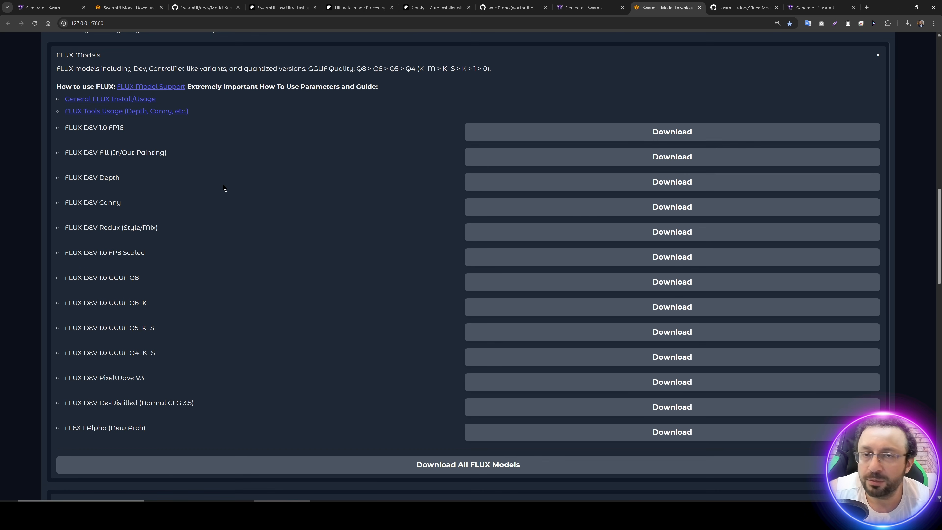
{"action": "left_click_drag", "start_coordinate": [133, 130], "coordinate": [71, 128]}
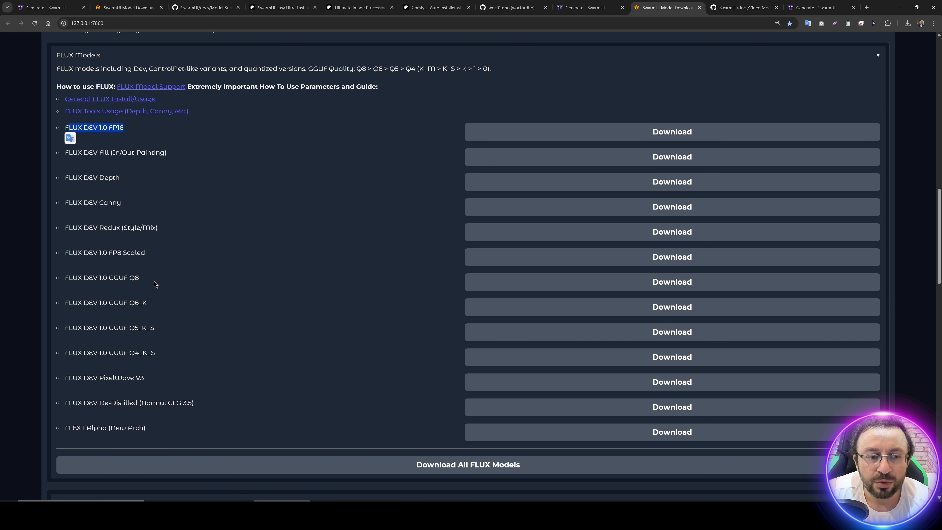
{"action": "left_click_drag", "start_coordinate": [140, 278], "coordinate": [76, 278]}
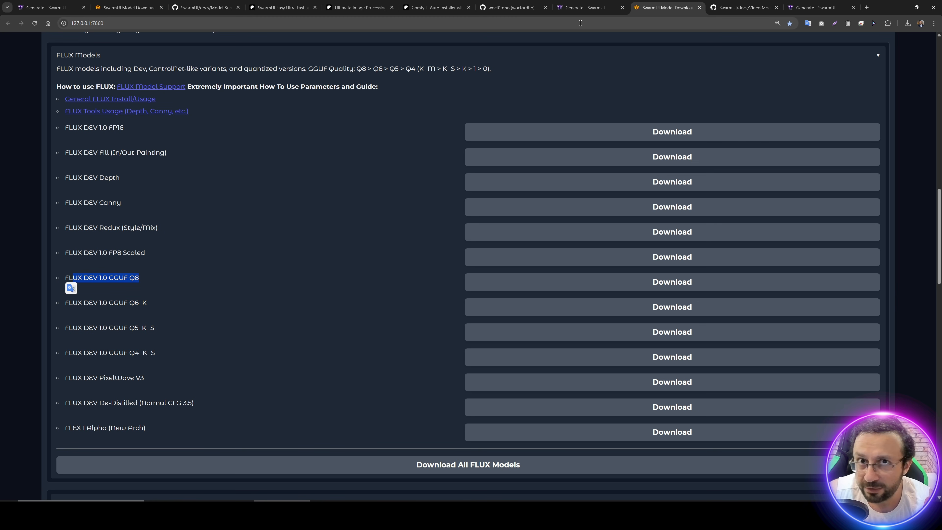
Step: Switch to the SwarmUI instance at localhost:7802 and examine the HiDream_I1_Dev_GGUF_Q8_0 entry in its model list
{"action": "left_click", "coordinate": [585, 8]}
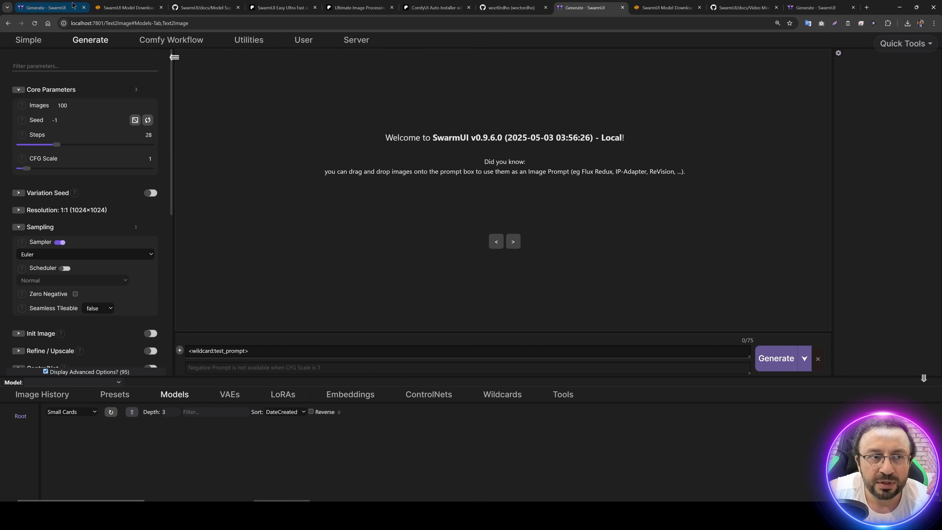
{"action": "left_click", "coordinate": [52, 7]}
{"action": "left_click", "coordinate": [820, 5]}
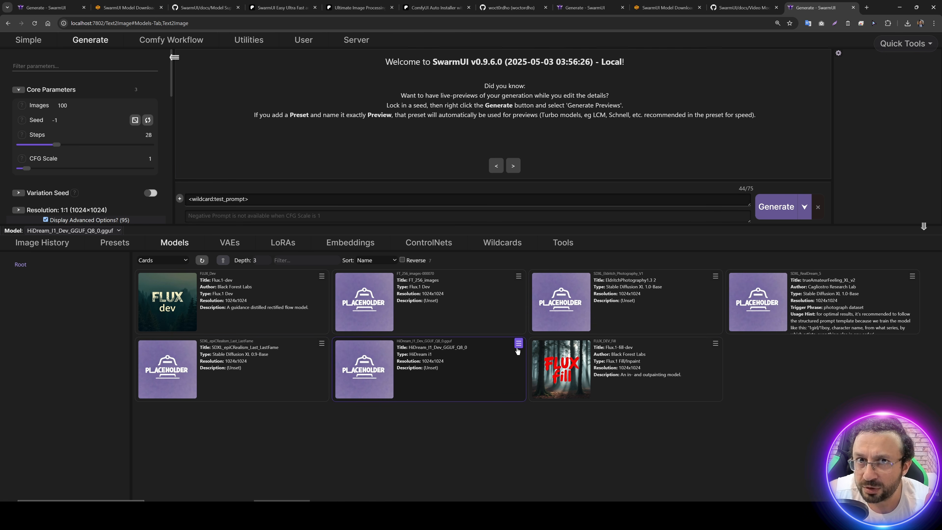
{"action": "mouse_move", "coordinate": [397, 348]}
{"action": "left_mouse_down"}
{"action": "mouse_move", "coordinate": [444, 347]}
{"action": "mouse_move", "coordinate": [406, 348]}
{"action": "left_mouse_up"}
{"action": "left_click", "coordinate": [438, 348]}
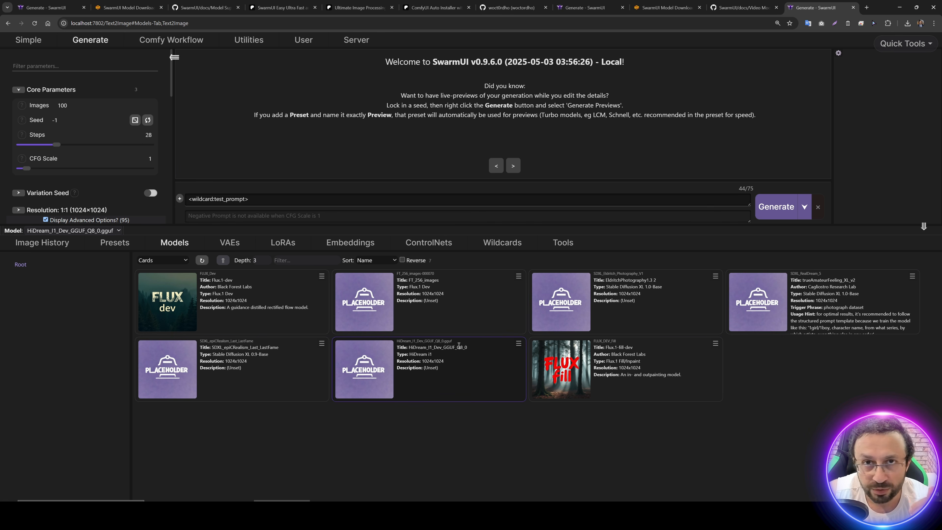
Step: Edit the metadata of the HiDream_I1_Dev_GGUF_Q8_0 model, review the architecture options, keep HiDream i1 and save
{"action": "left_click", "coordinate": [518, 343]}
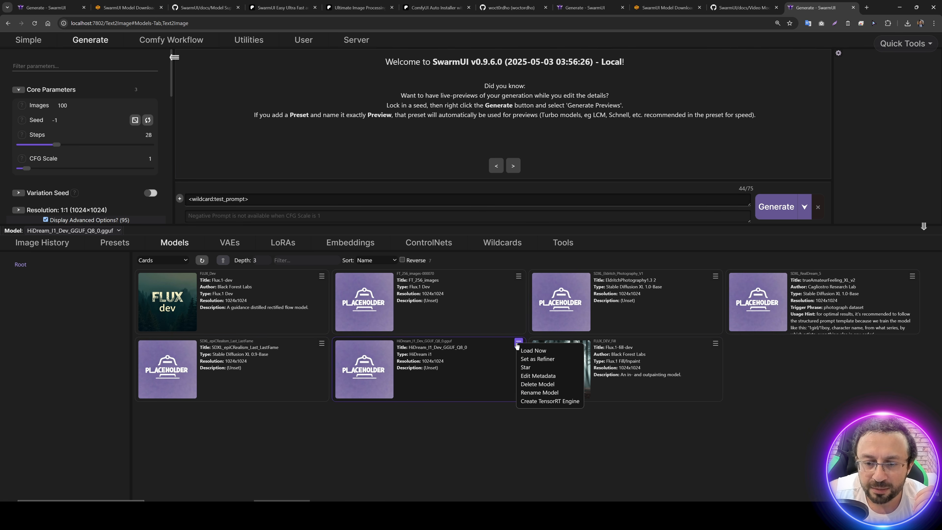
{"action": "left_click", "coordinate": [546, 377]}
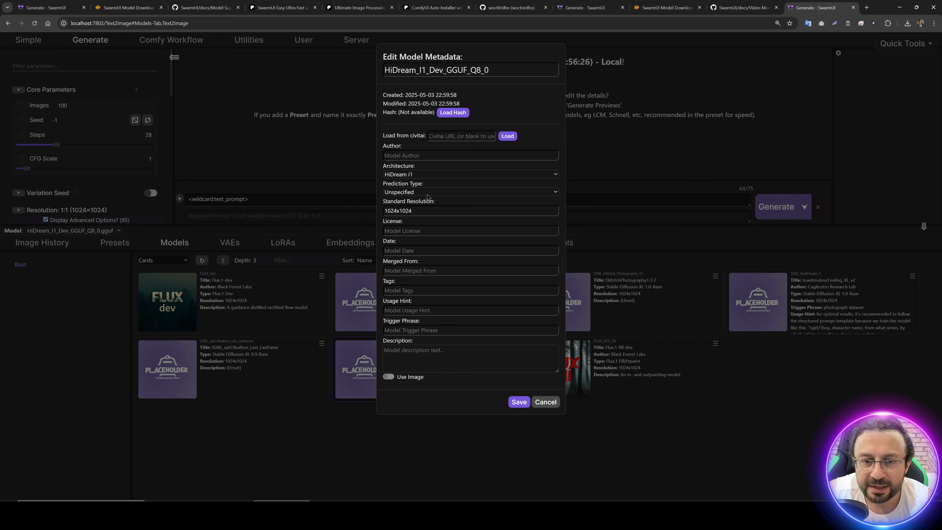
{"action": "left_click", "coordinate": [427, 175]}
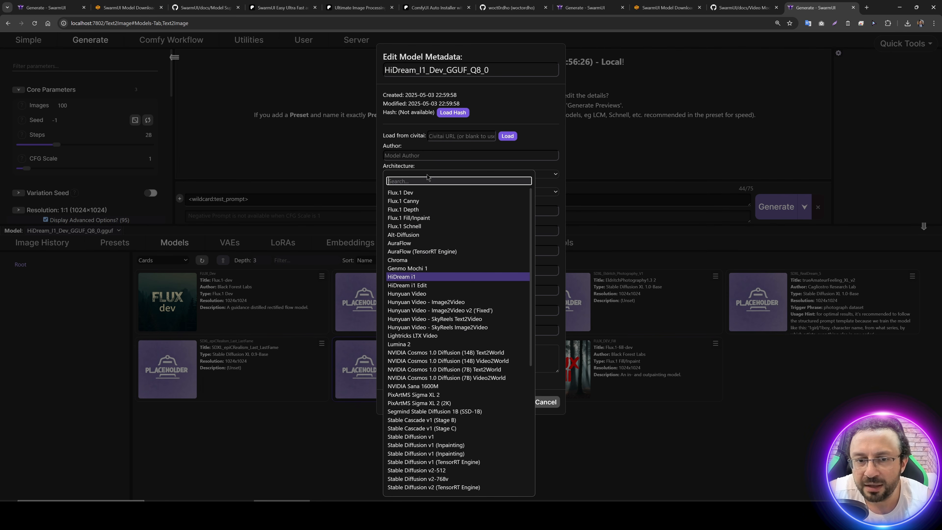
{"action": "left_click", "coordinate": [448, 167]}
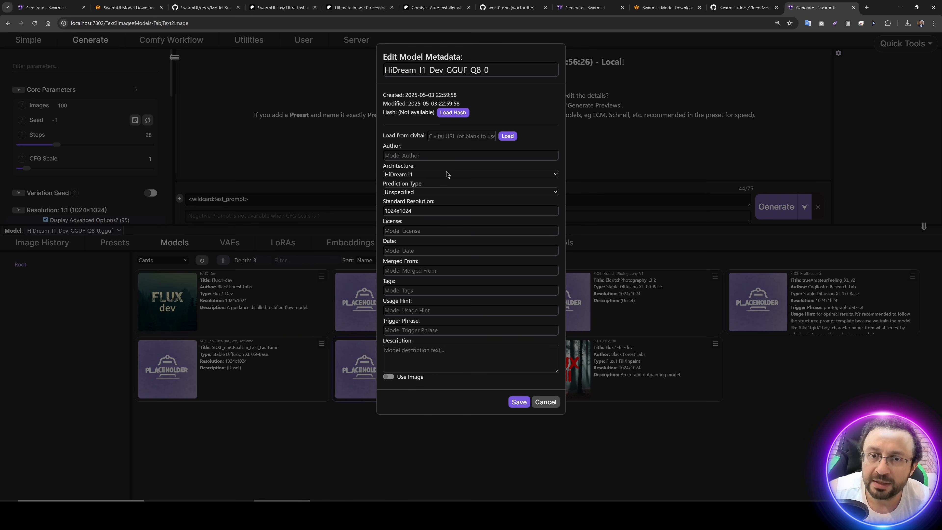
{"action": "left_click", "coordinate": [416, 174]}
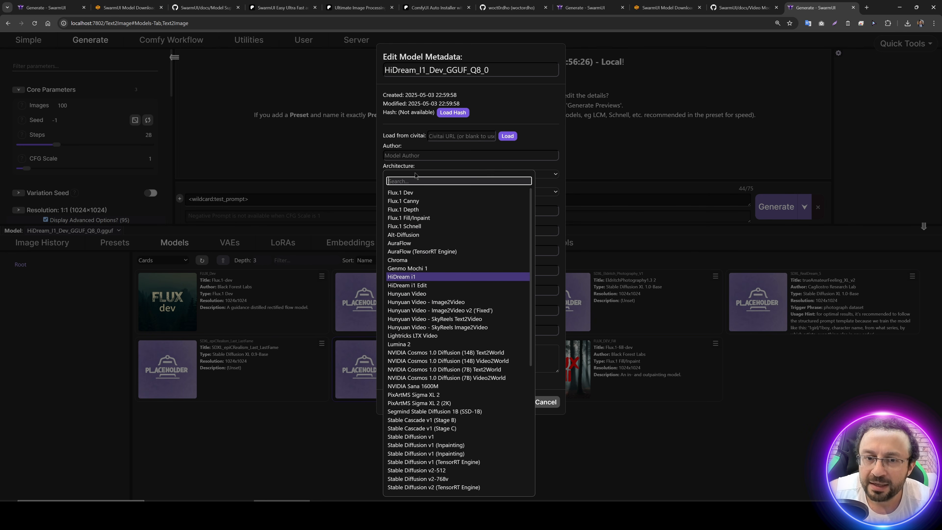
{"action": "left_click", "coordinate": [437, 175]}
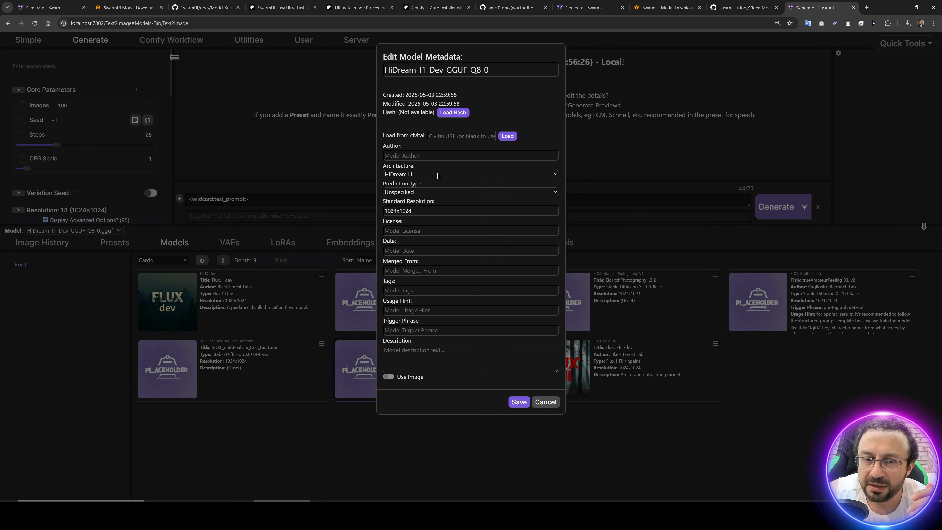
{"action": "left_click", "coordinate": [518, 401]}
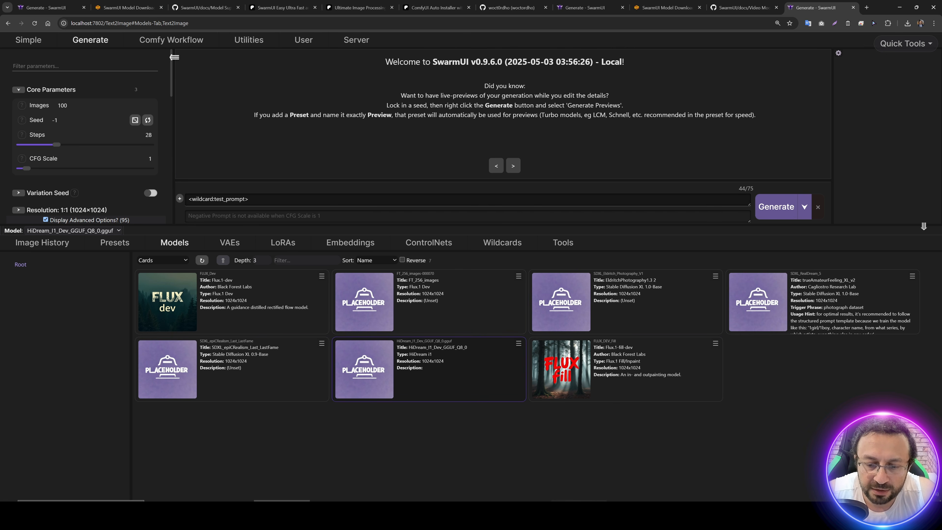
Step: In File Explorer, copy HiDream_I1_Dev_GGUF_Q8_0.gguf from the SwarmUI_Model_Downloader_v25 diffusion_models folder into SwarmUI_Model_Downloader_v29's SwarmUI\Models\diffusion_models folder
{"action": "left_click", "coordinate": [578, 514]}
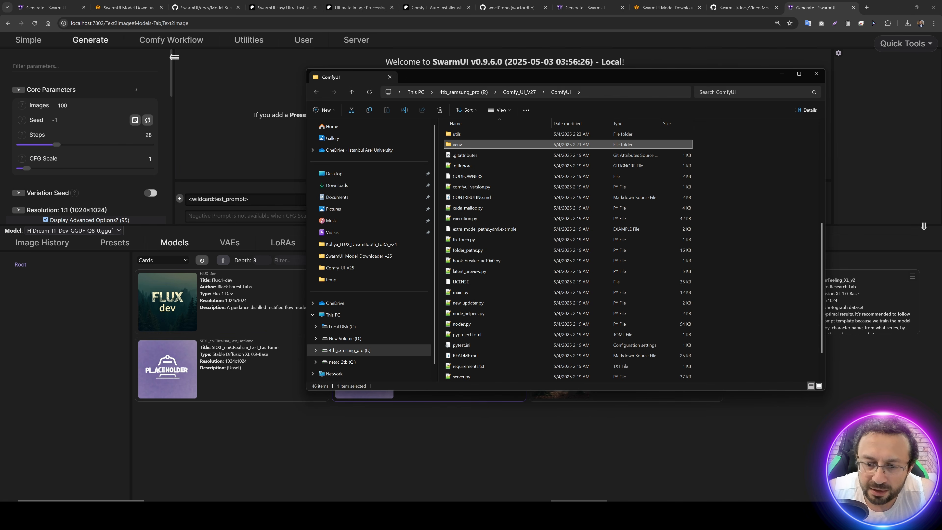
{"action": "left_click", "coordinate": [634, 514]}
{"action": "double_click", "coordinate": [156, 75]}
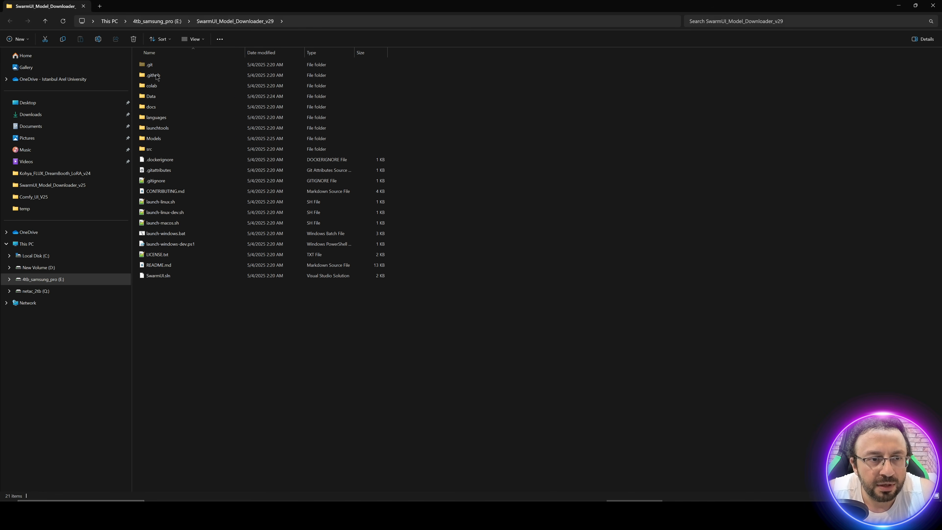
{"action": "double_click", "coordinate": [148, 141]}
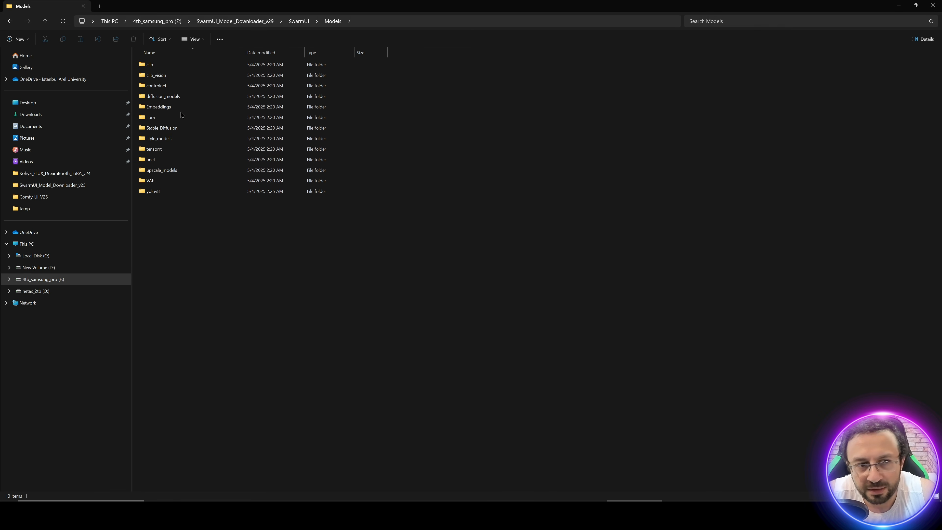
{"action": "double_click", "coordinate": [163, 97]}
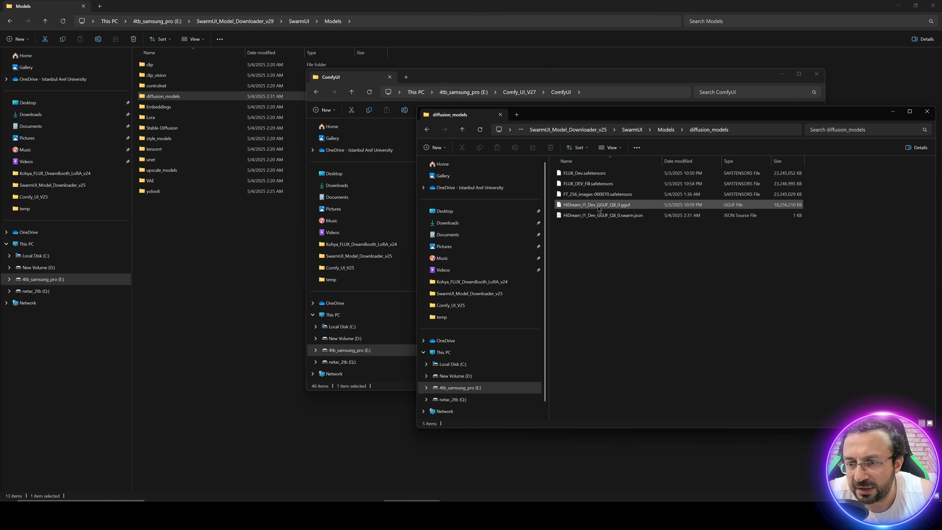
{"action": "left_click", "coordinate": [598, 207]}
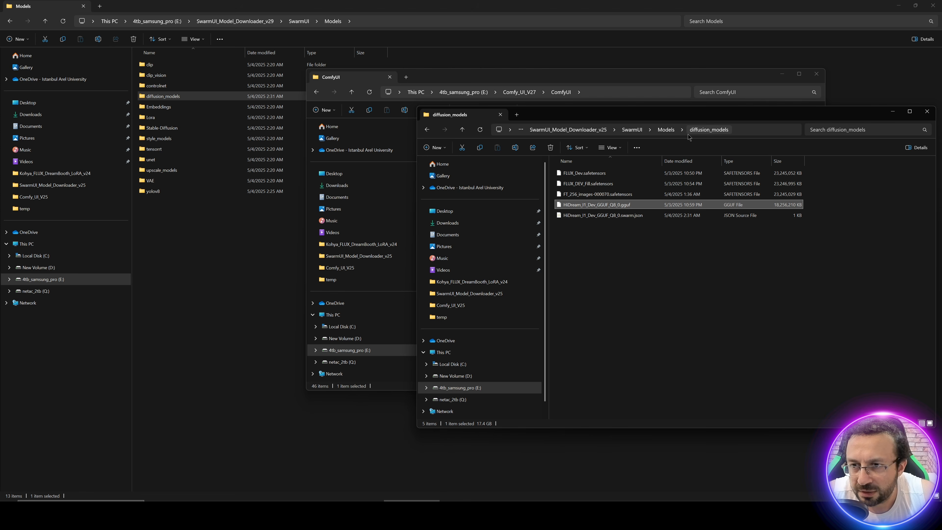
{"action": "key", "text": "ctrl+c"}
{"action": "double_click", "coordinate": [163, 96]}
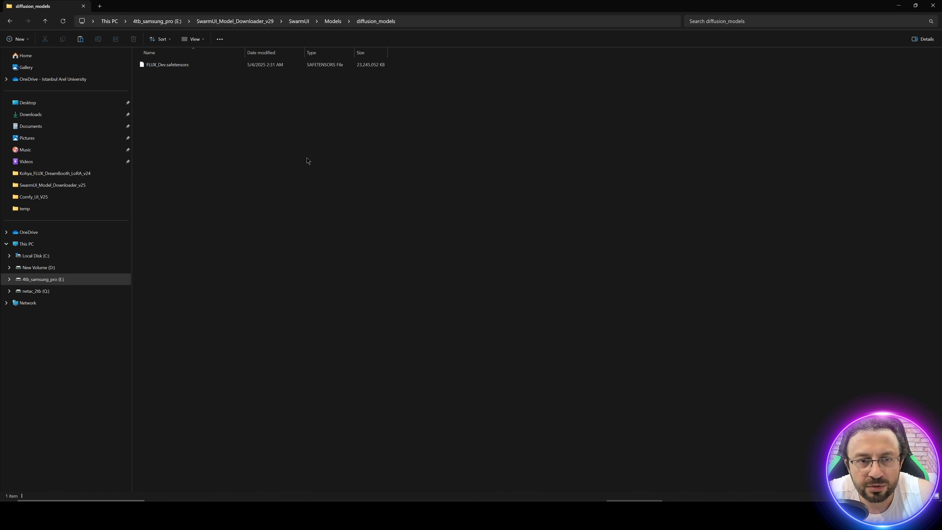
{"action": "key", "text": "ctrl+v"}
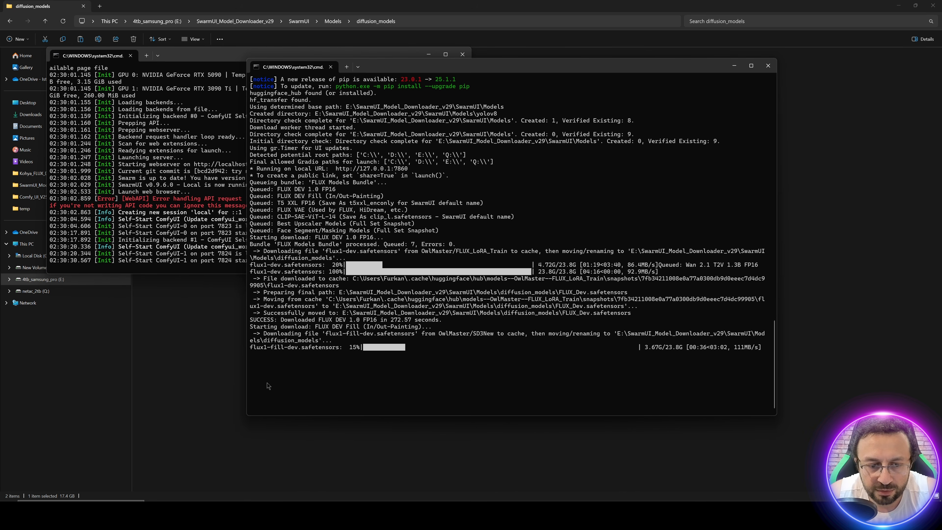
Step: Back in the browser, refresh the model list of the SwarmUI instance at localhost:7801 and load HiDream_I1_Dev_GGUF_Q8_0
{"action": "key", "text": "alt+Tab"}
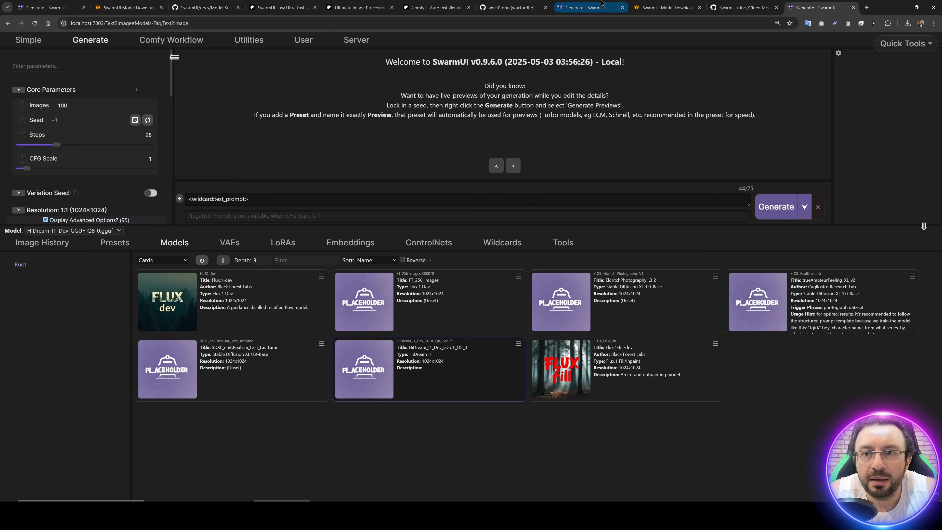
{"action": "left_click", "coordinate": [588, 2]}
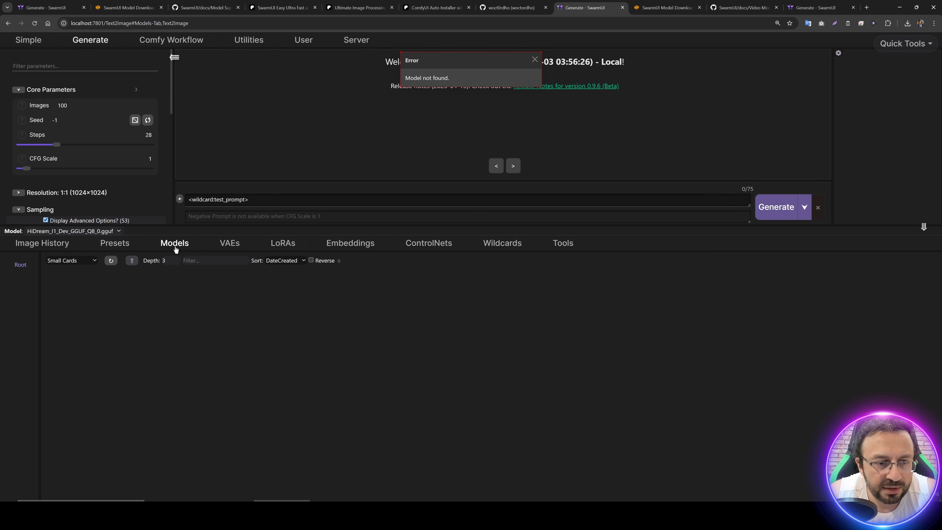
{"action": "left_click", "coordinate": [111, 262]}
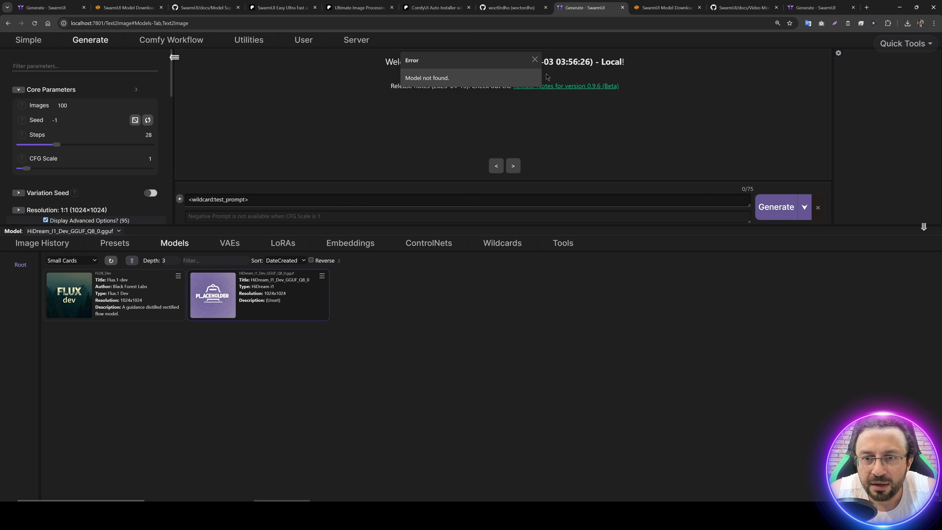
{"action": "left_click", "coordinate": [535, 59]}
{"action": "left_click", "coordinate": [321, 275]}
{"action": "left_click", "coordinate": [339, 285]}
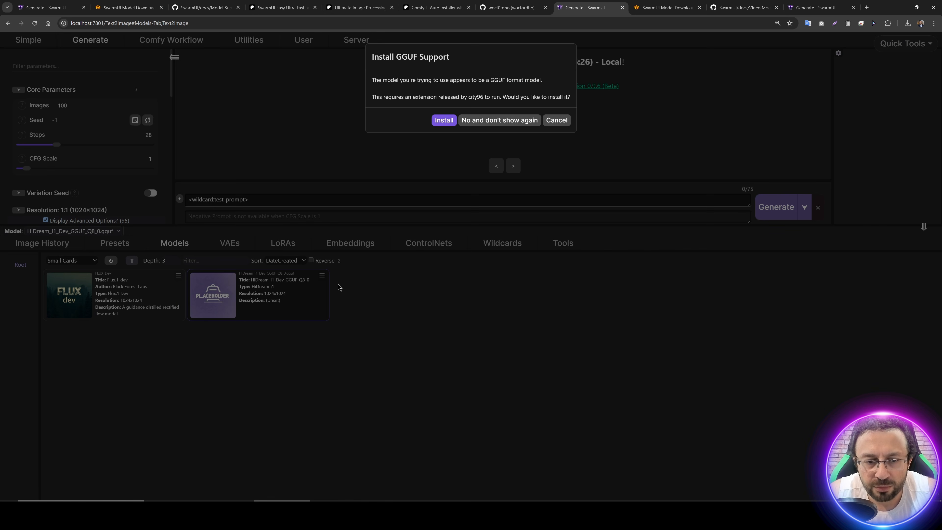
Step: Install the GGUF support extension for SwarmUI, highlight the installation notice and close the dialog
{"action": "key", "text": "ctrl+plus"}
{"action": "key", "text": "ctrl+plus"}
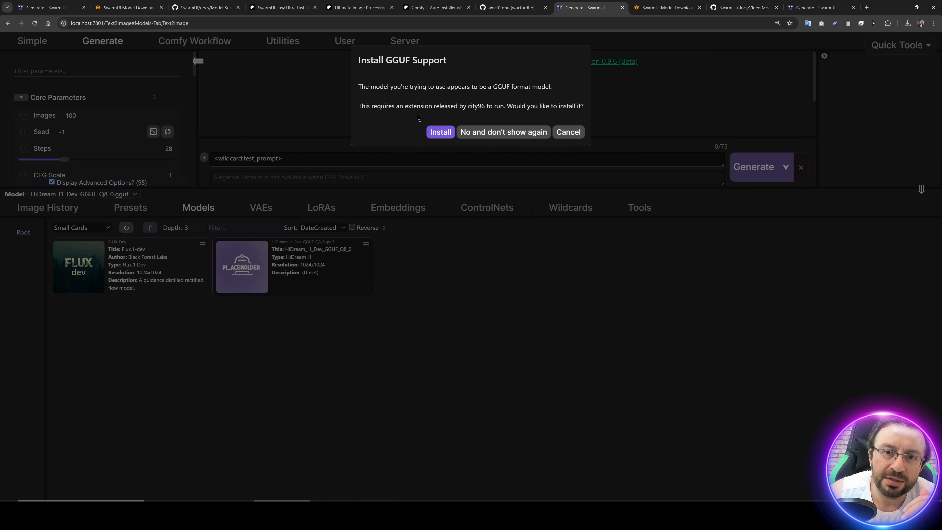
{"action": "left_click", "coordinate": [440, 134]}
{"action": "left_click", "coordinate": [507, 79]}
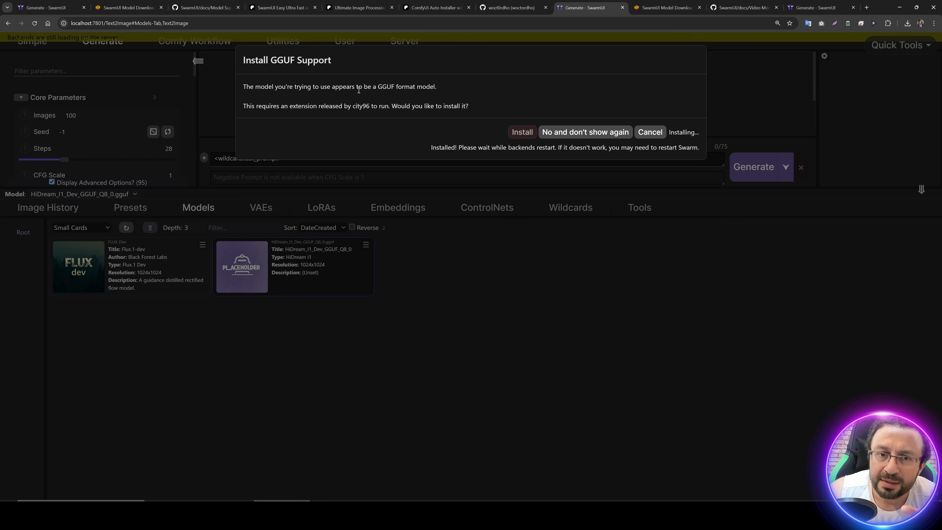
{"action": "left_click_drag", "start_coordinate": [430, 148], "coordinate": [682, 151]}
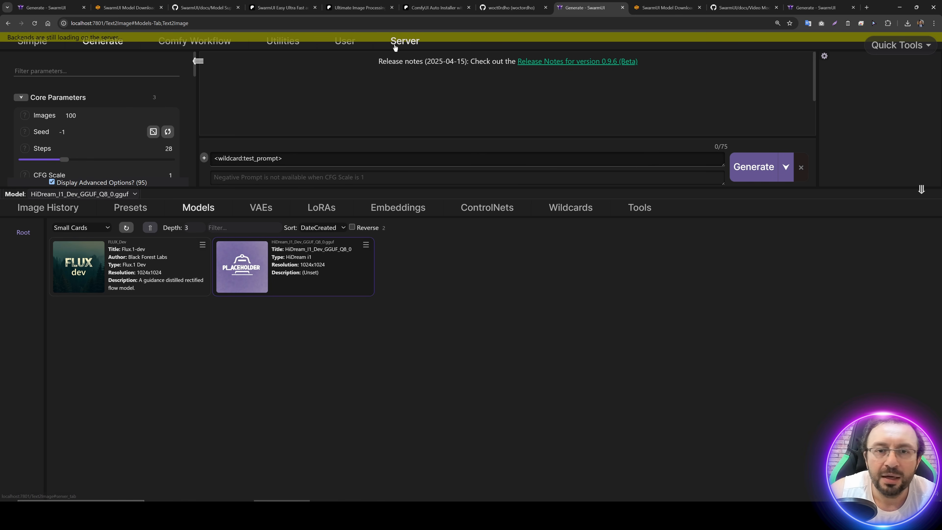
Step: Show the SwarmUI server logs at Debug level to follow the backends restarting
{"action": "left_click", "coordinate": [407, 48]}
{"action": "left_click", "coordinate": [466, 61]}
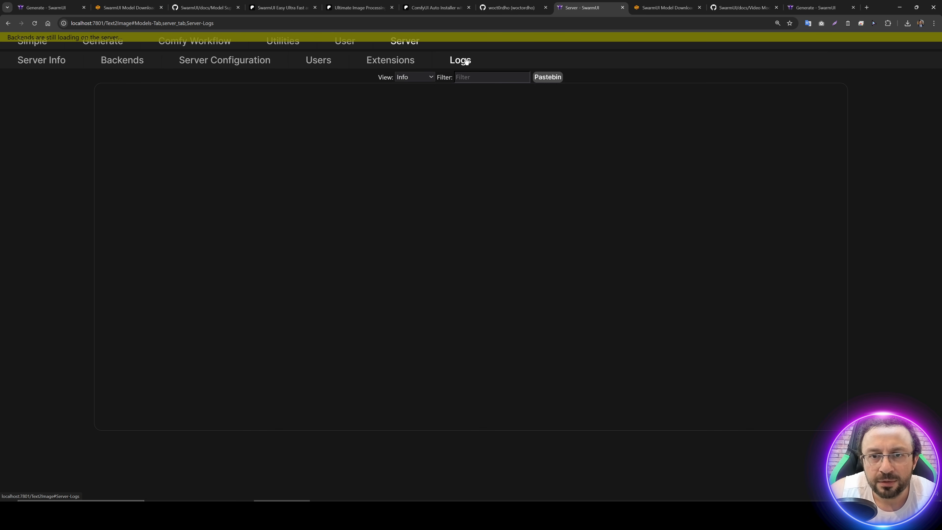
{"action": "left_click", "coordinate": [417, 78]}
{"action": "left_click", "coordinate": [419, 107]}
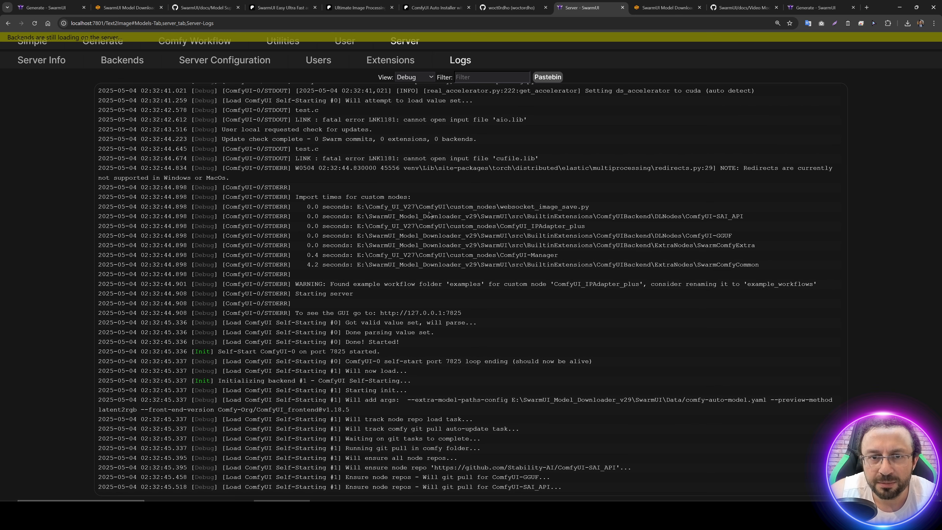
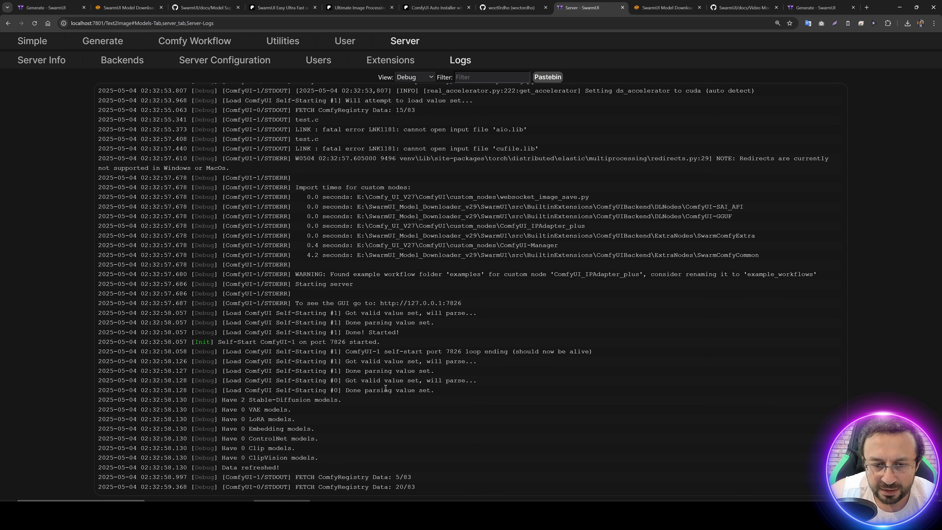
Step: Examine the Debug logs of the backend restart, highlighting the LINK fatal error lines for aio.lib and cufile.lib
{"action": "scroll", "coordinate": [363, 293], "scroll_direction": "up", "scroll_amount": 4}
{"action": "left_click_drag", "start_coordinate": [289, 266], "coordinate": [271, 277]}
{"action": "left_click", "coordinate": [301, 262]}
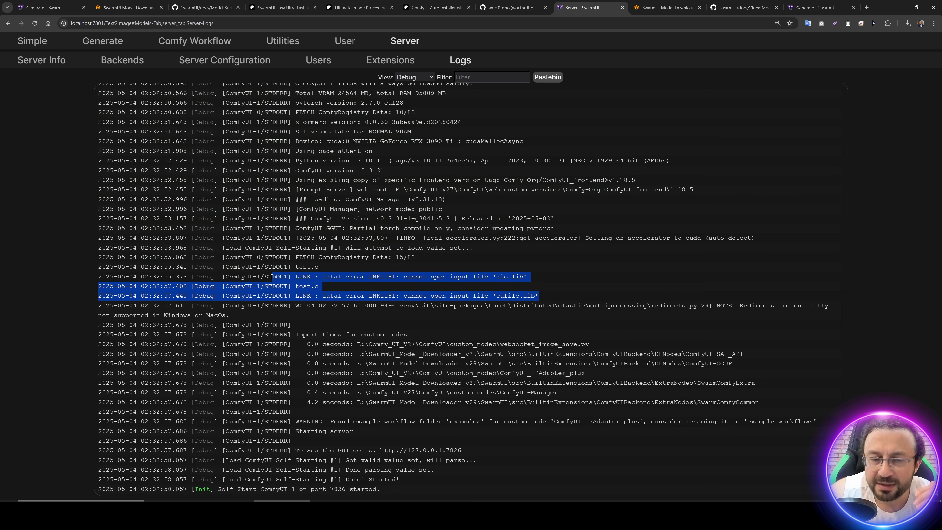
{"action": "left_click", "coordinate": [269, 277]}
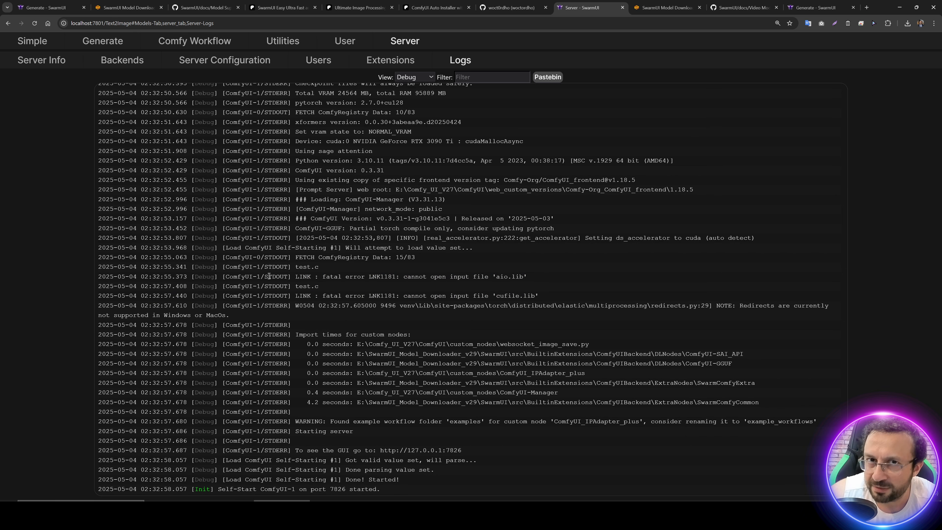
{"action": "left_click_drag", "start_coordinate": [544, 297], "coordinate": [259, 276]}
{"action": "left_click", "coordinate": [258, 274]}
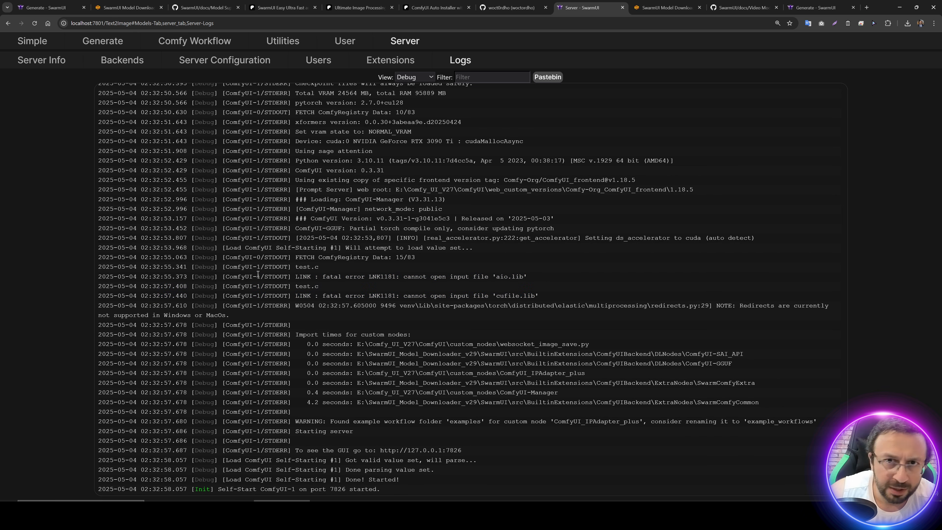
{"action": "scroll", "coordinate": [425, 333], "scroll_direction": "up", "scroll_amount": 1}
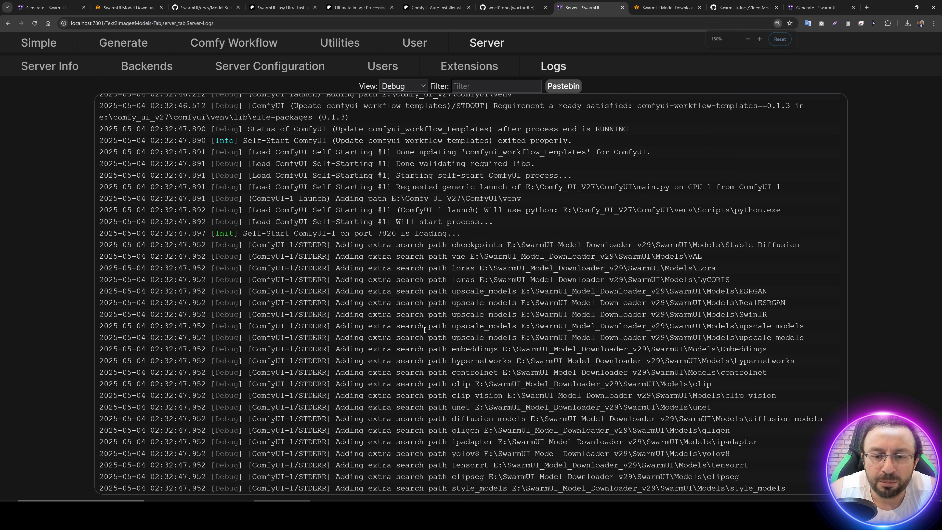
{"action": "scroll", "coordinate": [424, 333], "scroll_direction": "down", "scroll_amount": 20}
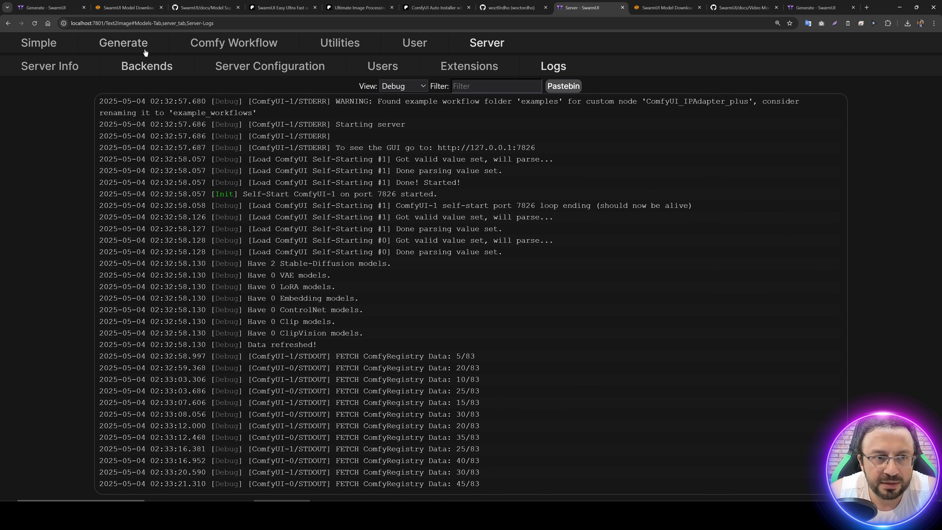
Step: Return to the image generation page, look through the advanced parameter groups and enlarge the area above the model list
{"action": "left_click", "coordinate": [124, 43]}
{"action": "scroll", "coordinate": [371, 314], "scroll_direction": "down", "scroll_amount": 2}
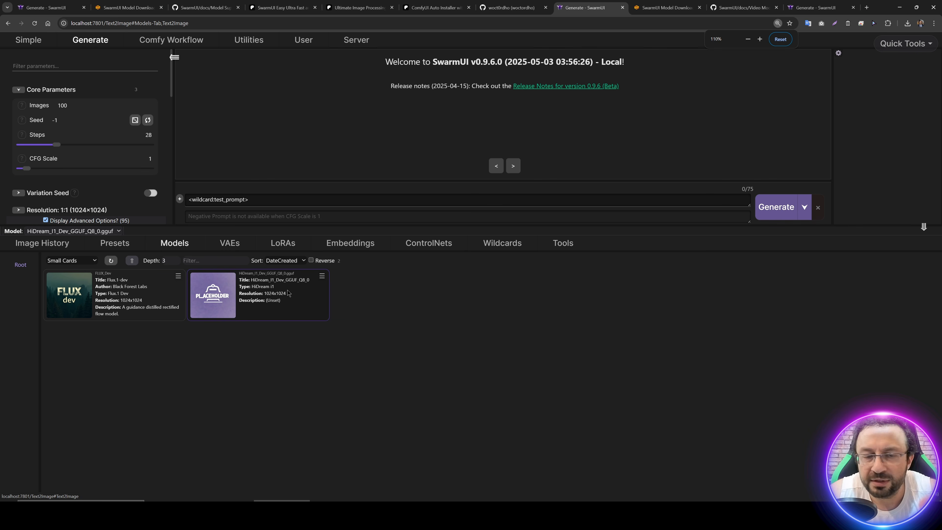
{"action": "scroll", "coordinate": [111, 188], "scroll_direction": "down", "scroll_amount": 15}
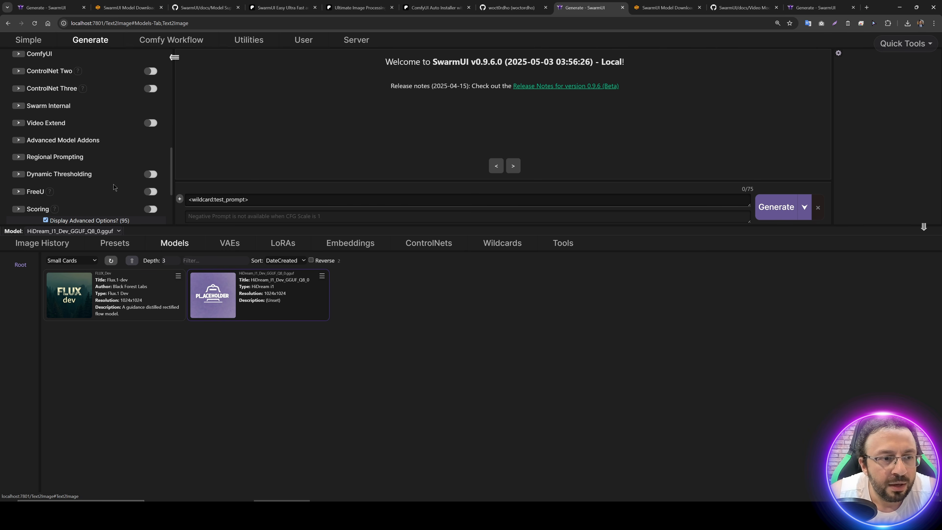
{"action": "scroll", "coordinate": [111, 149], "scroll_direction": "up", "scroll_amount": 5}
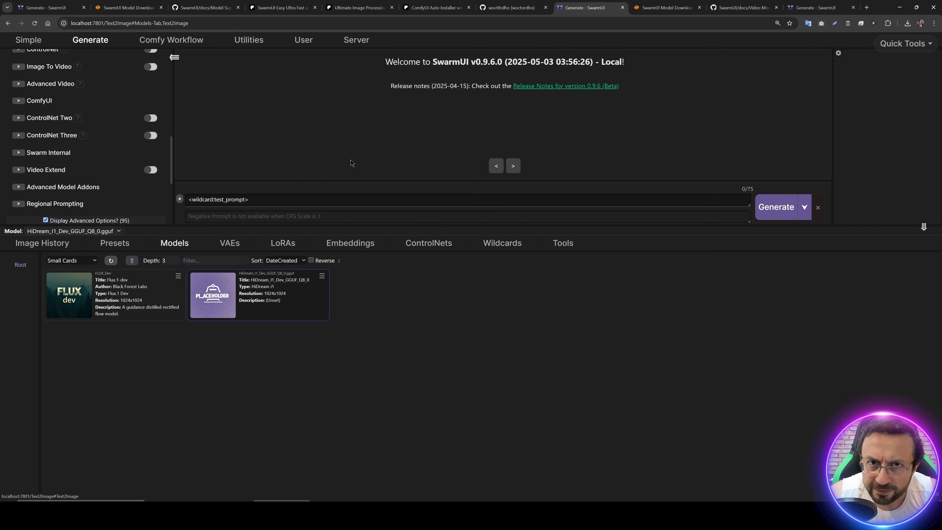
{"action": "left_click_drag", "start_coordinate": [123, 226], "coordinate": [156, 299]}
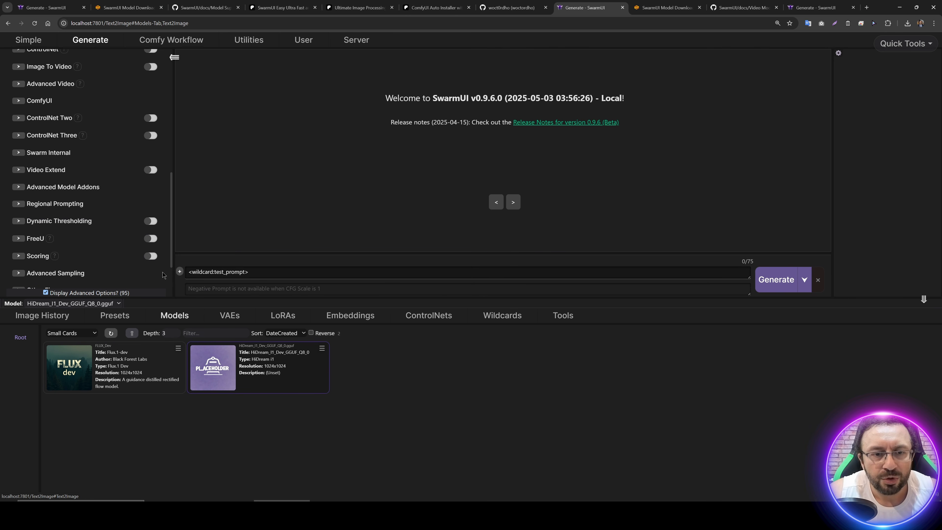
Step: Switch to the SwarmUI instance at localhost:7802 and select the FT_256_images-000070 model
{"action": "left_click", "coordinate": [809, 4]}
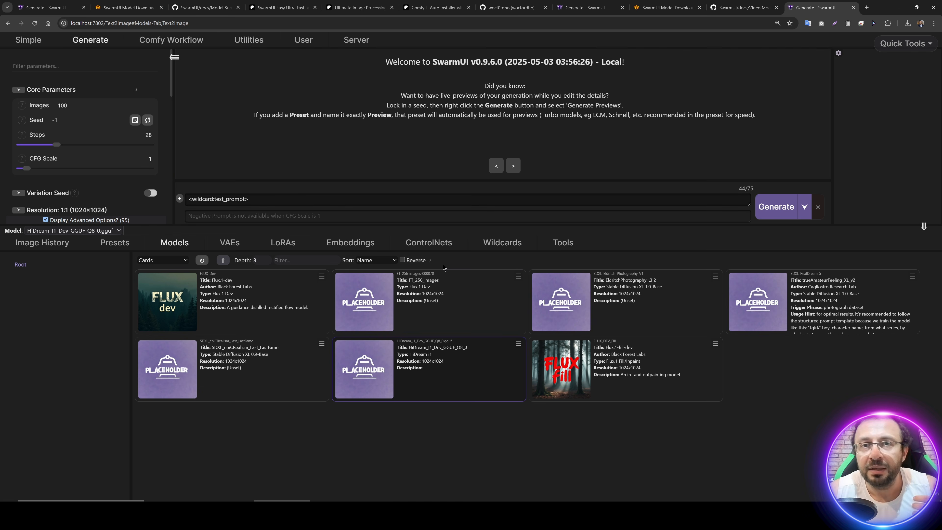
{"action": "left_click", "coordinate": [376, 297]}
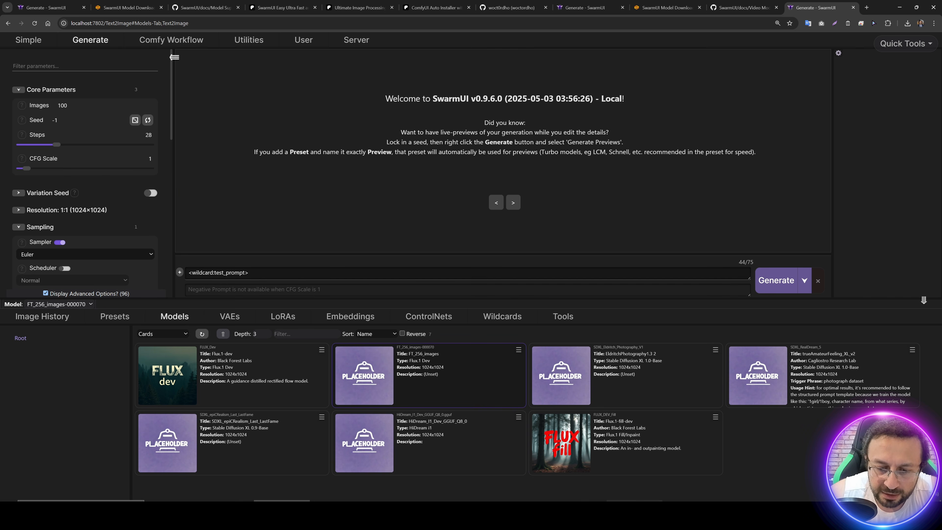
Step: From File Explorer, open 28_Realism_Prompts.txt in Kohya_FLUX_DreamBooth_LoRA_v24\Test_Prompts and copy the mid portrait photograph prompt for the black suit
{"action": "left_click", "coordinate": [467, 514]}
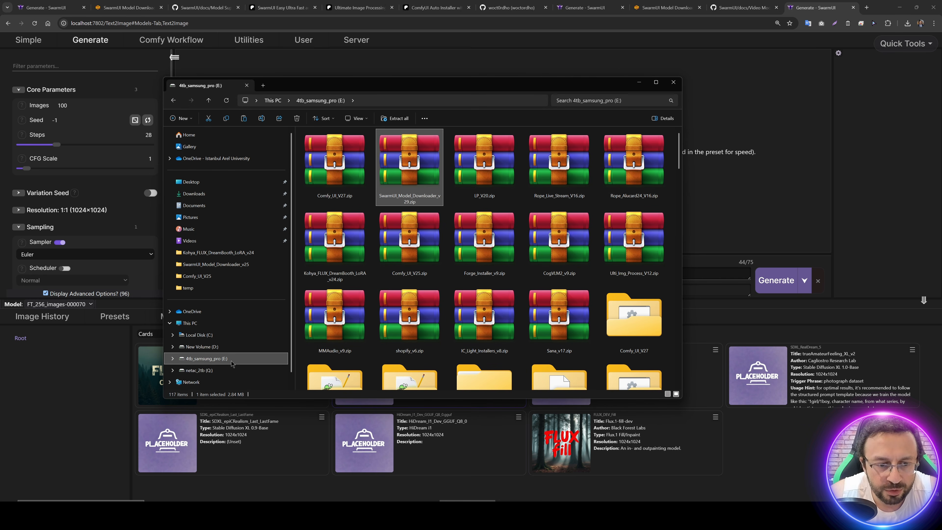
{"action": "scroll", "coordinate": [347, 277], "scroll_direction": "down", "scroll_amount": 3}
{"action": "left_click", "coordinate": [345, 277]}
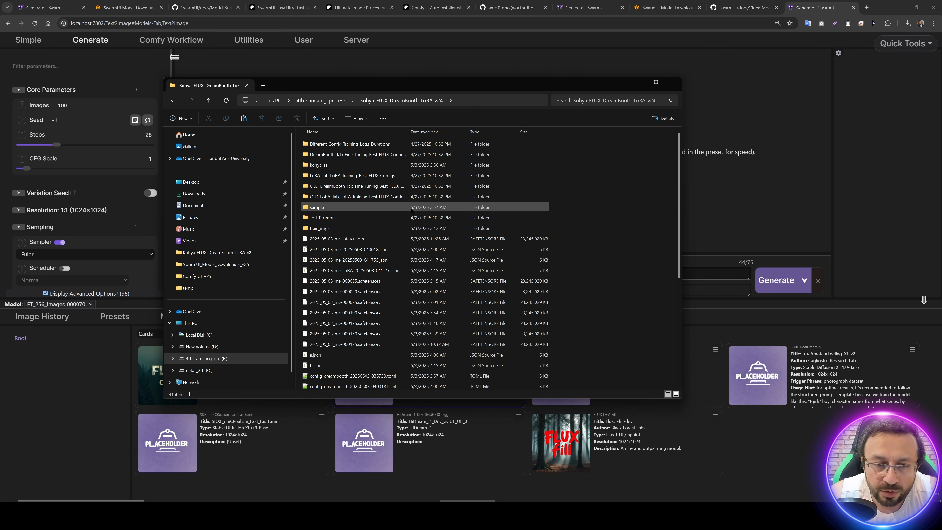
{"action": "double_click", "coordinate": [328, 220]}
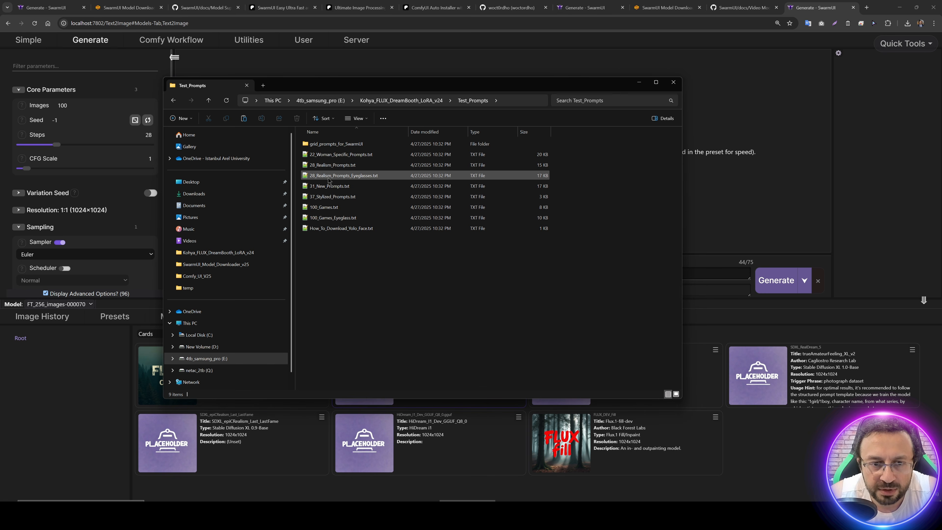
{"action": "double_click", "coordinate": [326, 165]}
{"action": "triple_click", "coordinate": [200, 77]}
{"action": "key", "text": "ctrl+c"}
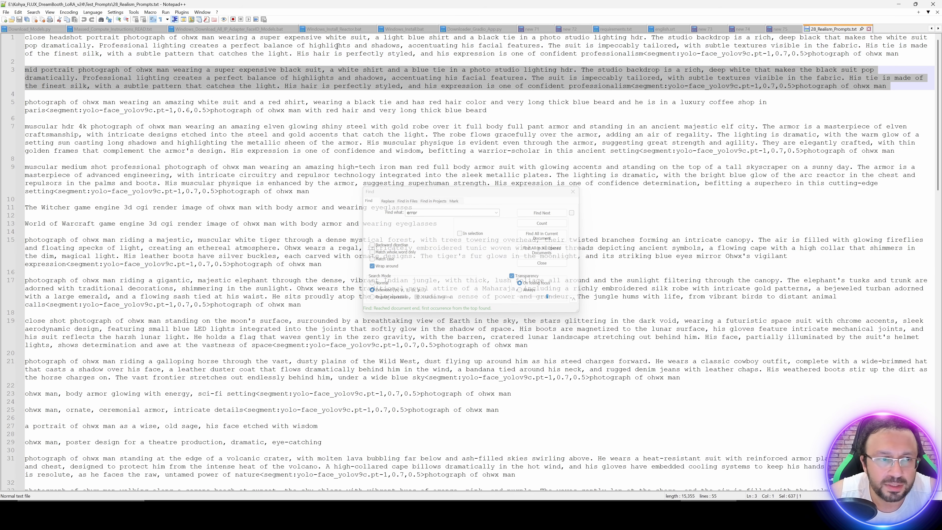
{"action": "left_click", "coordinate": [898, 4]}
{"action": "left_click", "coordinate": [74, 395]}
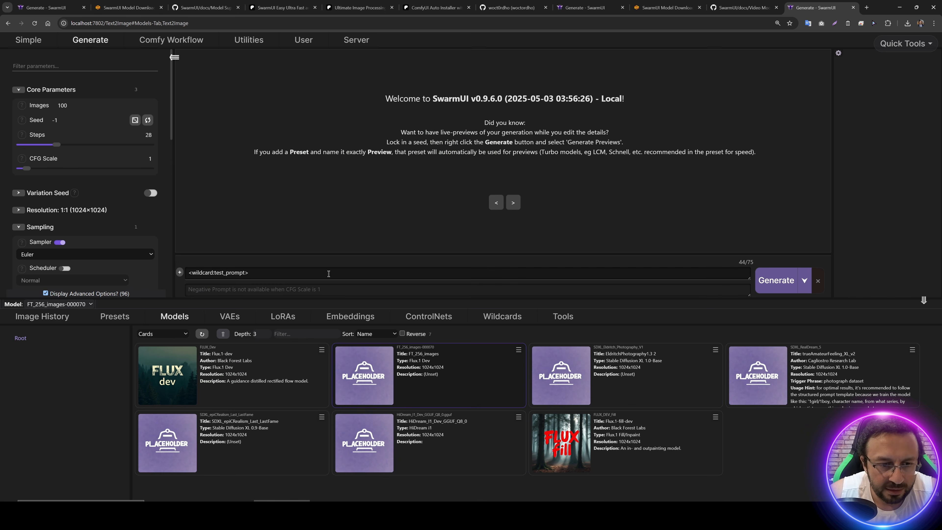
Step: Replace the wildcard prompt in SwarmUI with the copied mid portrait prompt, keeping FT_256_images-000070 as the selected model
{"action": "left_click", "coordinate": [279, 272]}
{"action": "key", "text": "ctrl+a"}
{"action": "key", "text": "ctrl+v"}
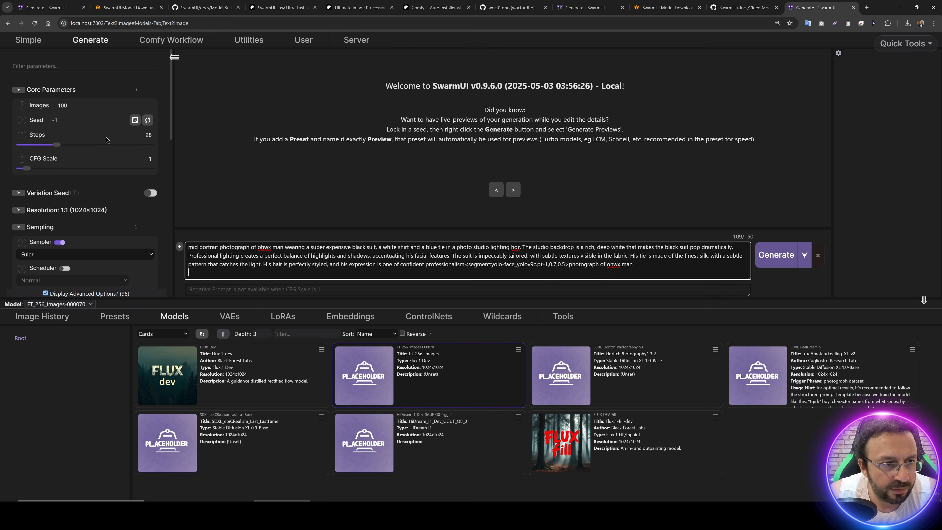
{"action": "left_click", "coordinate": [380, 387]}
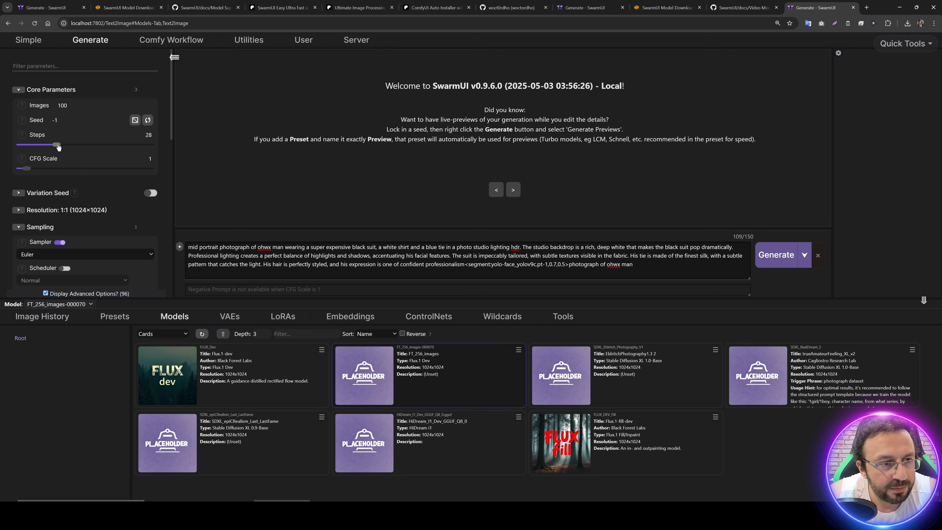
Step: Set the generation to 40 steps and choose the iPNDM sampler
{"action": "left_click_drag", "start_coordinate": [57, 145], "coordinate": [73, 147]}
{"action": "scroll", "coordinate": [95, 223], "scroll_direction": "down", "scroll_amount": 2}
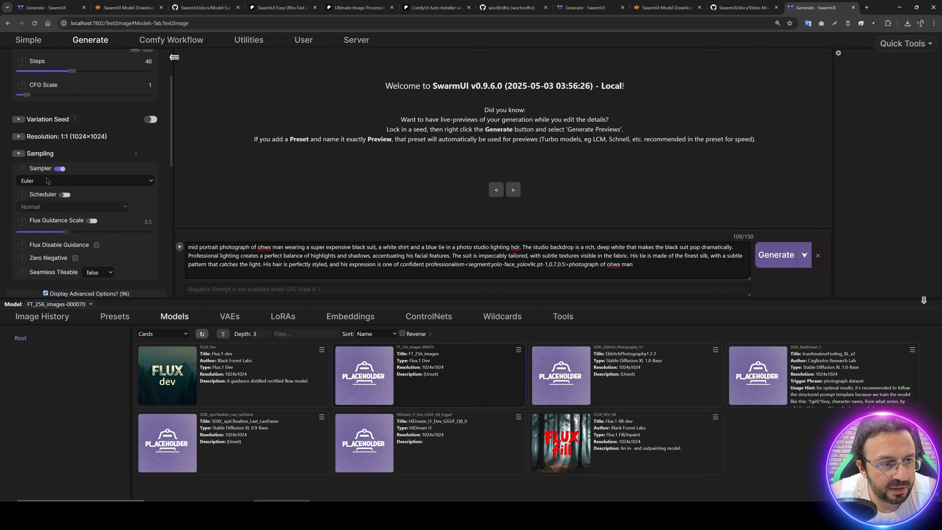
{"action": "left_click", "coordinate": [47, 182]}
{"action": "left_click", "coordinate": [47, 182]}
{"action": "left_click", "coordinate": [47, 181]}
{"action": "type", "text": "ip"}
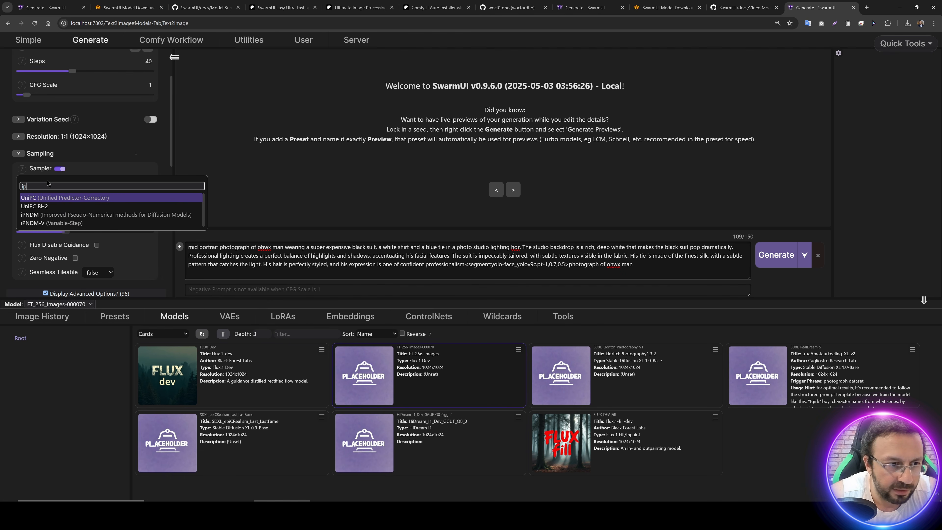
{"action": "left_click", "coordinate": [58, 215]}
Step: Enable the Flux Guidance Scale at 3.5 and look over the remaining parameter groups
{"action": "scroll", "coordinate": [51, 152], "scroll_direction": "up", "scroll_amount": 2}
{"action": "scroll", "coordinate": [56, 167], "scroll_direction": "down", "scroll_amount": 3}
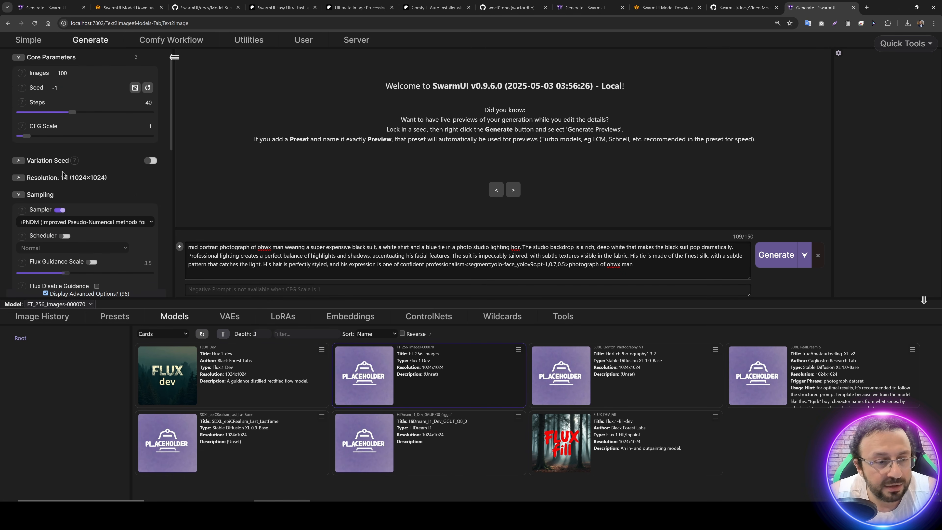
{"action": "left_click", "coordinate": [66, 196]}
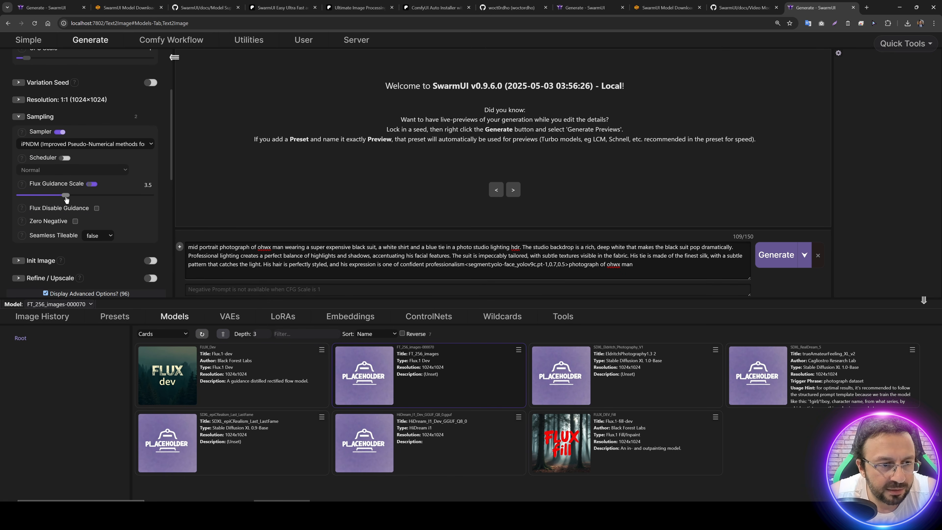
{"action": "scroll", "coordinate": [86, 213], "scroll_direction": "down", "scroll_amount": 5}
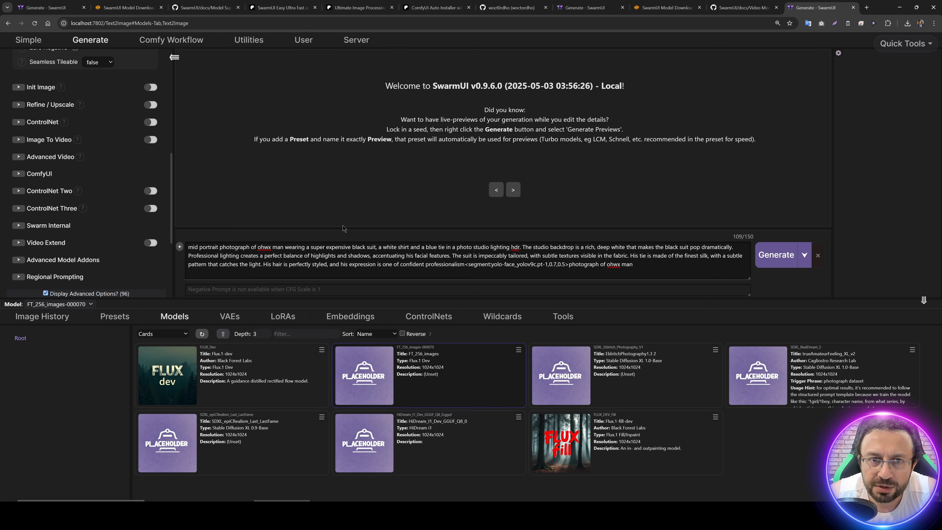
Step: Bring up the nvitop GPU monitor window, reposition it over the page and start generating 100 images
{"action": "left_click", "coordinate": [374, 515]}
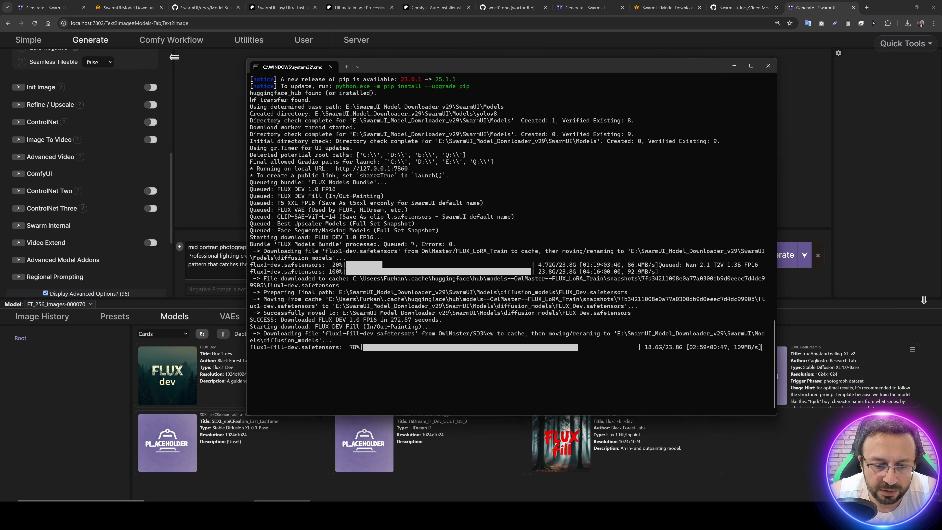
{"action": "left_click", "coordinate": [374, 516]}
{"action": "left_click", "coordinate": [389, 516]}
{"action": "left_click", "coordinate": [389, 516]}
{"action": "left_click", "coordinate": [389, 516]}
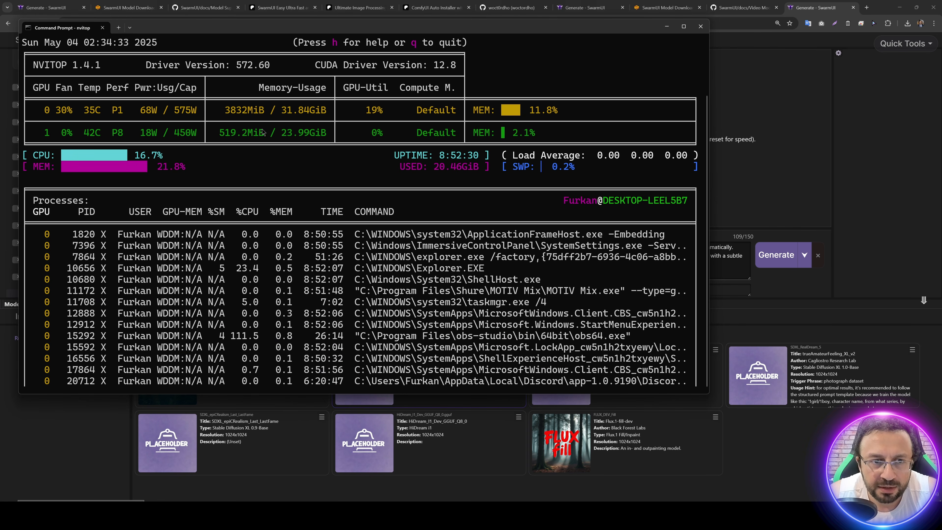
{"action": "left_click_drag", "start_coordinate": [279, 31], "coordinate": [425, 95]}
{"action": "scroll", "coordinate": [76, 163], "scroll_direction": "up", "scroll_amount": 5}
{"action": "scroll", "coordinate": [76, 163], "scroll_direction": "up", "scroll_amount": 2}
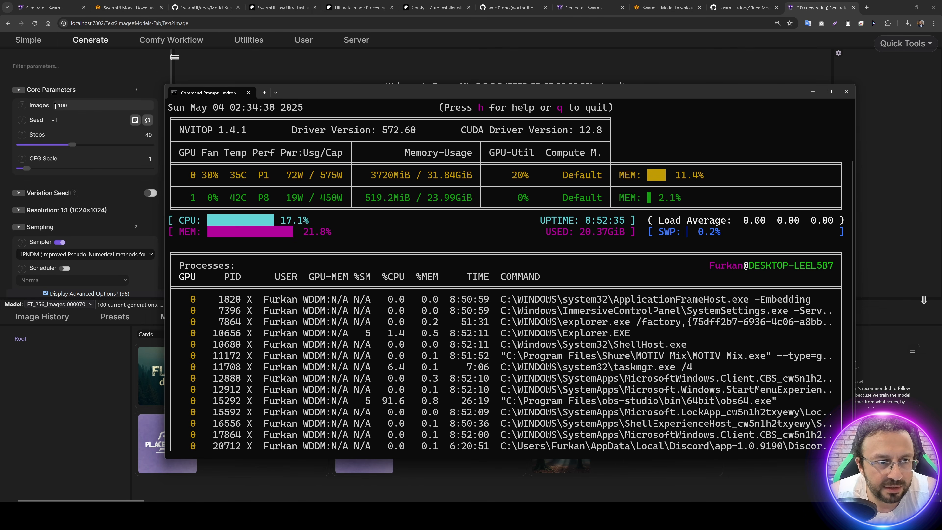
Step: Check the configuration of both ComfyUI Self-Starting backends and compare it with the GPU usage in nvitop
{"action": "left_click", "coordinate": [355, 40]}
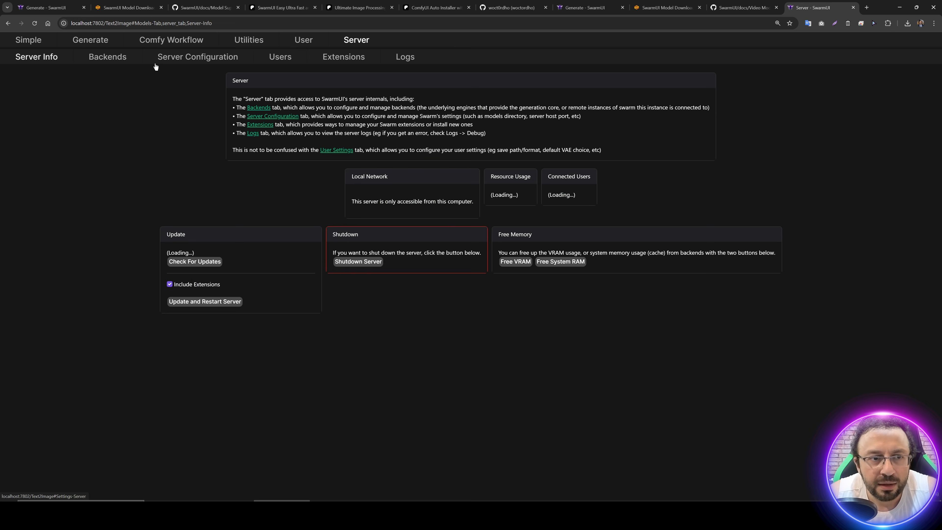
{"action": "left_click", "coordinate": [110, 62]}
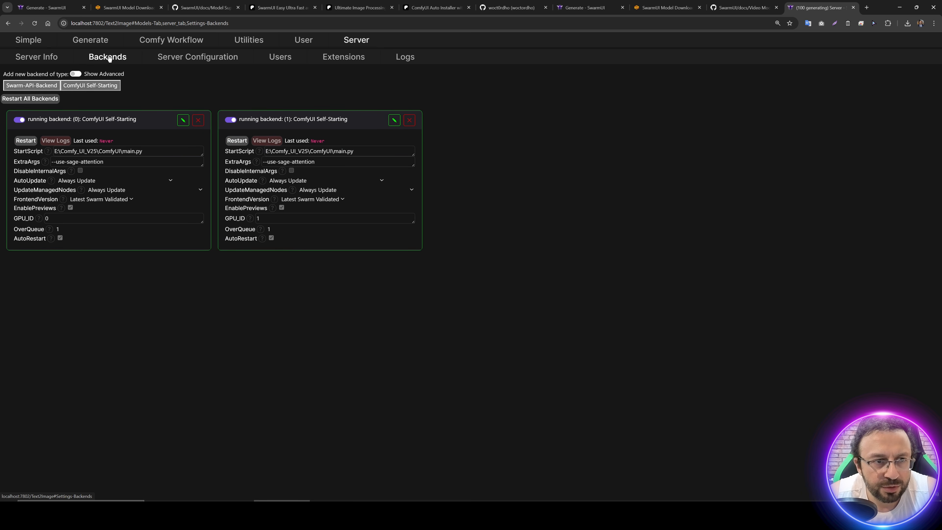
{"action": "left_click", "coordinate": [90, 40]}
{"action": "key", "text": "alt+Tab"}
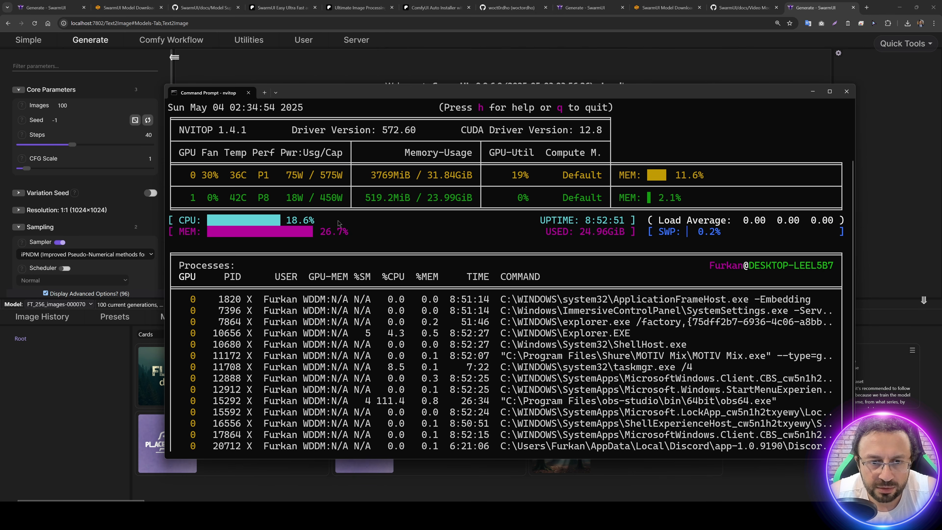
{"action": "key", "text": "alt+Tab"}
Step: Follow the model loading and generation progress in the server logs at Debug level and return to the generation page
{"action": "left_click", "coordinate": [355, 39]}
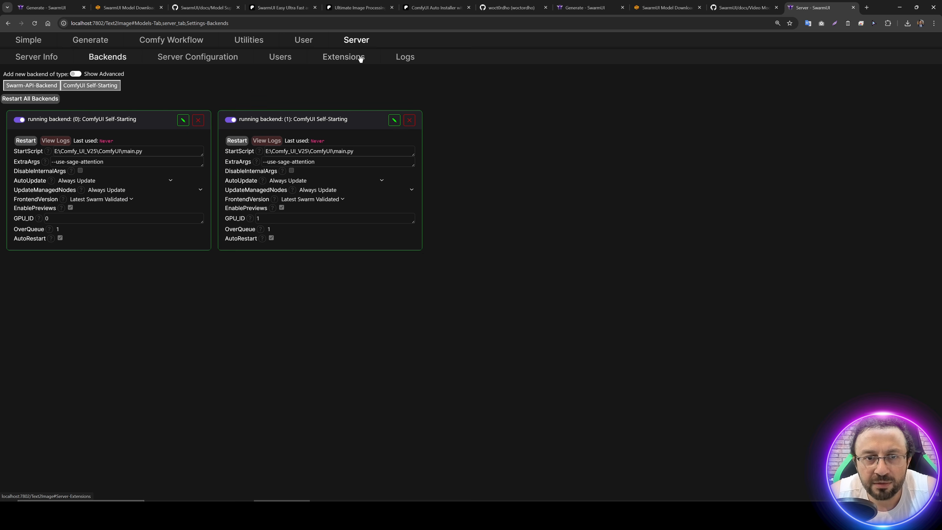
{"action": "left_click", "coordinate": [407, 58]}
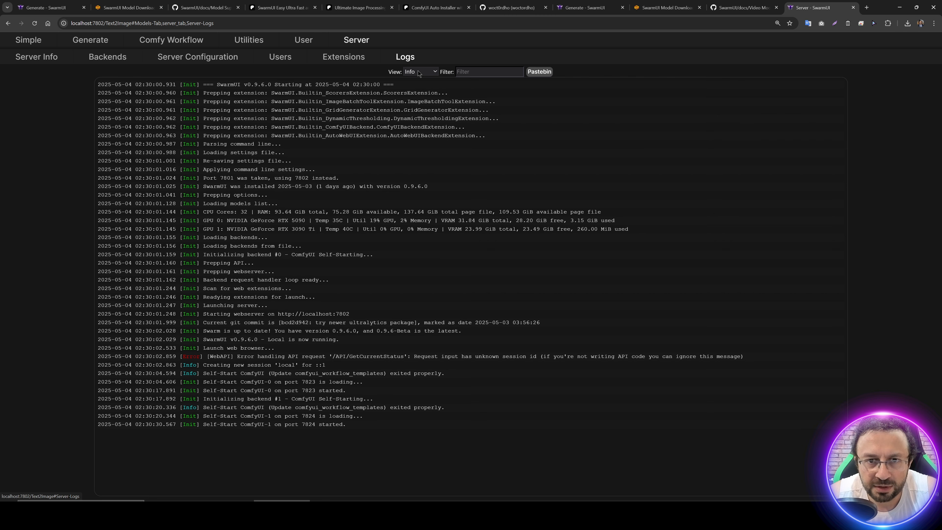
{"action": "left_click", "coordinate": [419, 71]}
{"action": "left_click", "coordinate": [427, 97]}
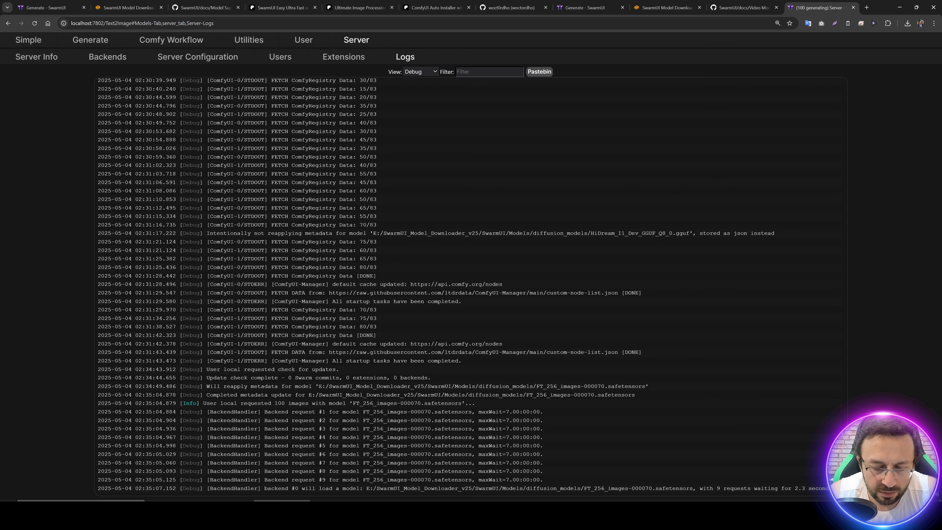
{"action": "key", "text": "alt+Tab"}
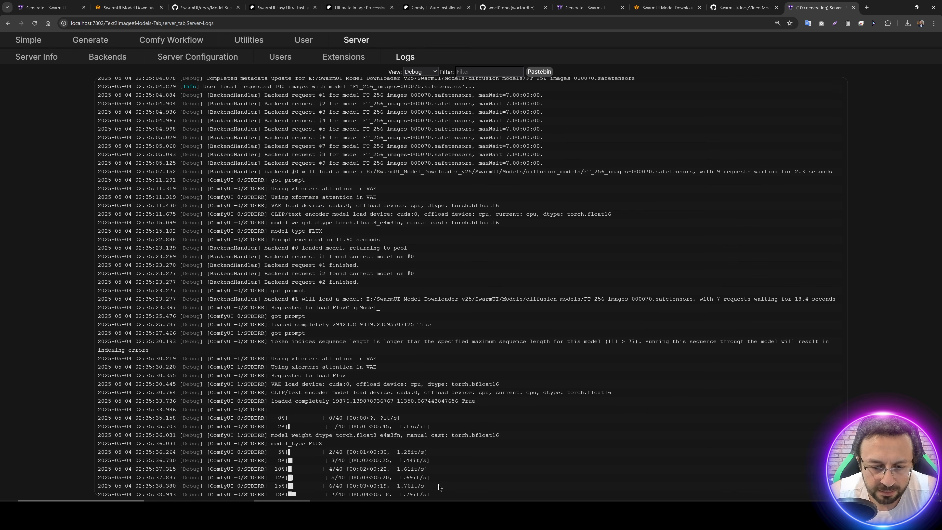
{"action": "left_click", "coordinate": [89, 40]}
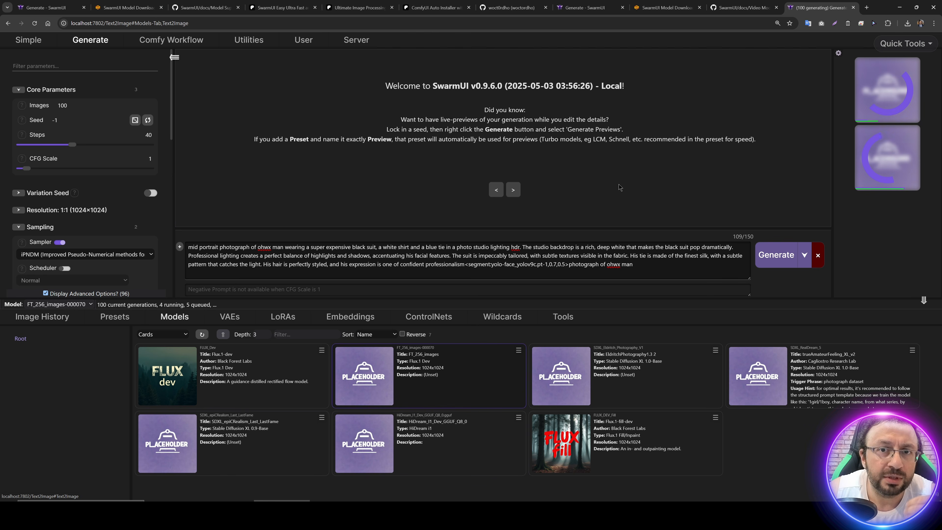
Step: Switch to the SwarmUI Model Downloader page and look up the Auto Yolo Masking/Segment Models within the Other Models section
{"action": "left_click", "coordinate": [664, 8]}
{"action": "scroll", "coordinate": [245, 267], "scroll_direction": "up", "scroll_amount": 15}
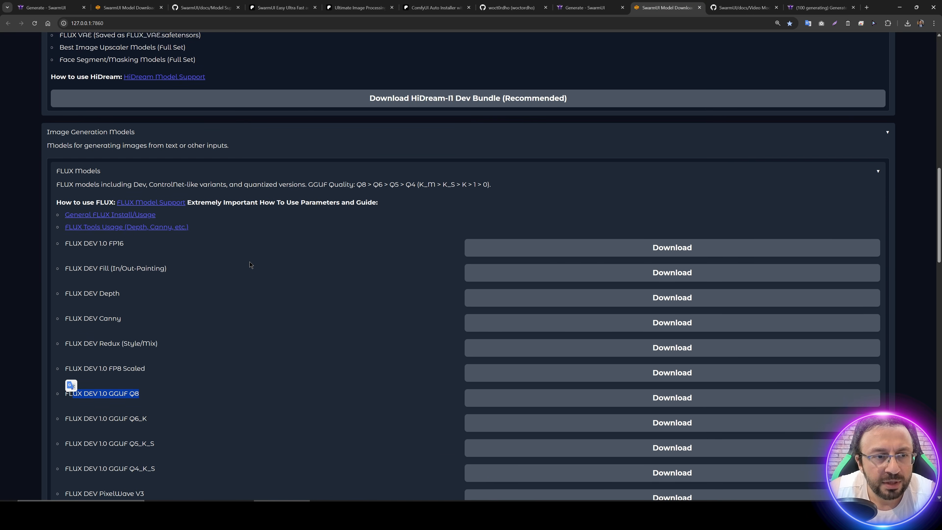
{"action": "scroll", "coordinate": [271, 246], "scroll_direction": "up", "scroll_amount": 6}
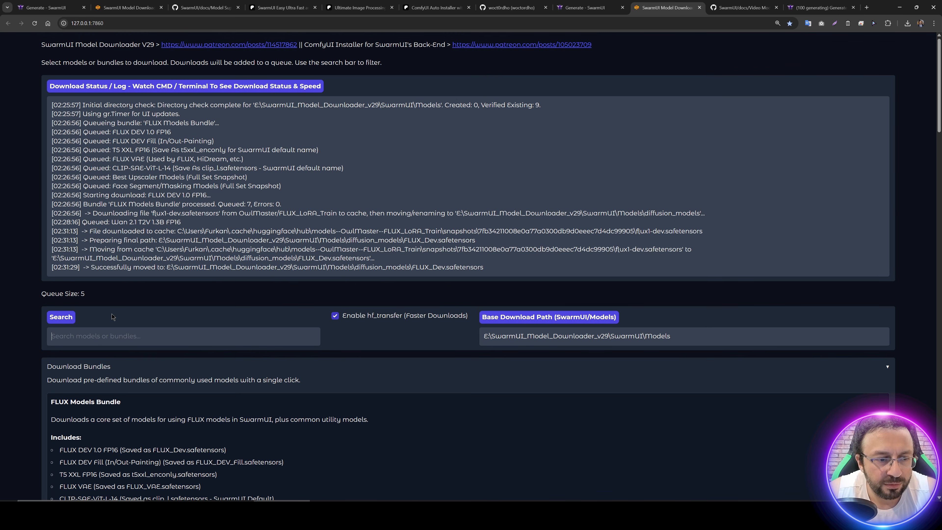
{"action": "scroll", "coordinate": [112, 313], "scroll_direction": "down", "scroll_amount": 2}
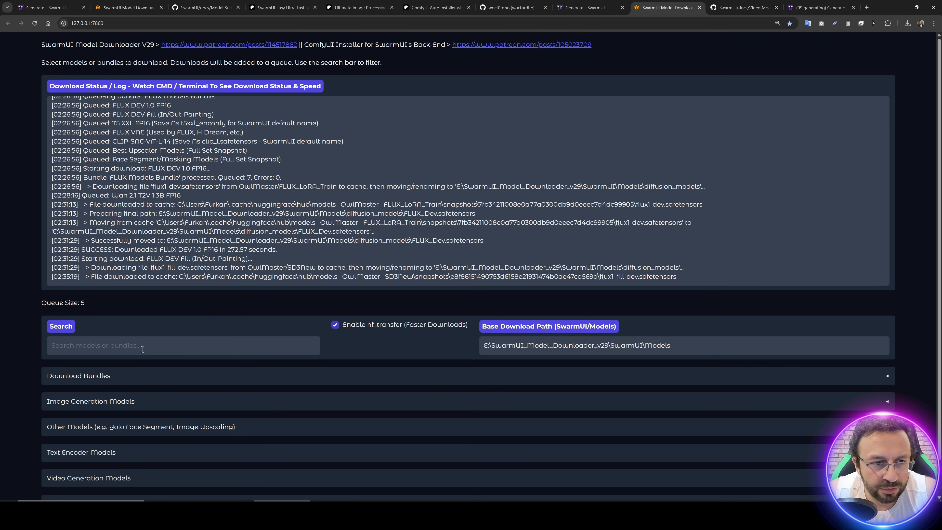
{"action": "scroll", "coordinate": [81, 436], "scroll_direction": "up", "scroll_amount": 1}
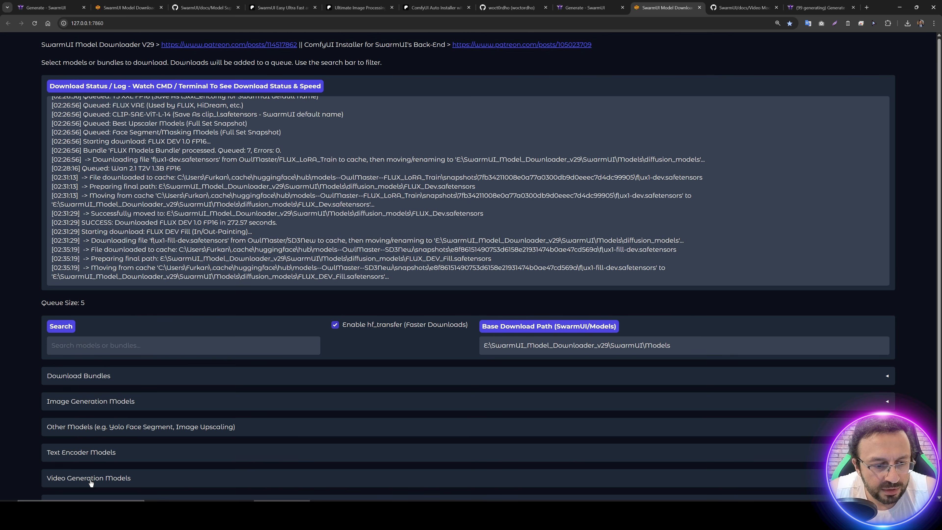
{"action": "left_click", "coordinate": [90, 427]}
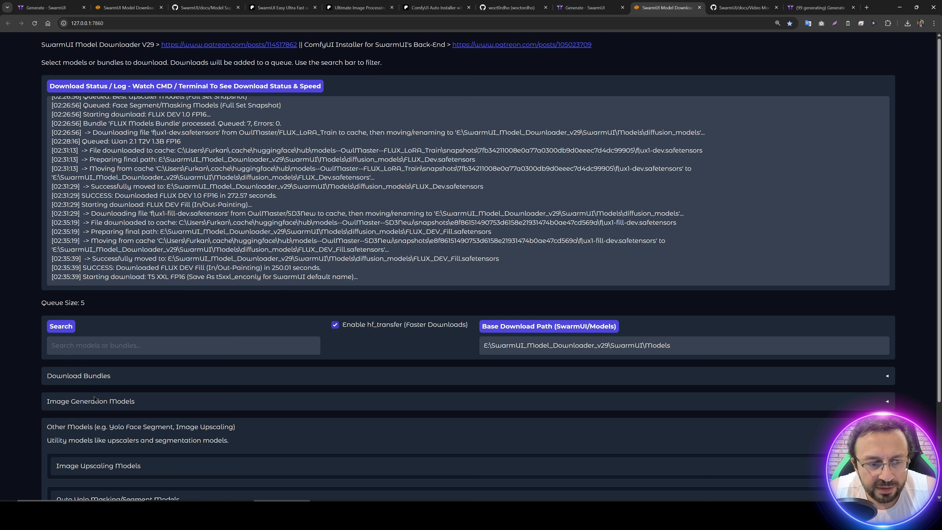
{"action": "scroll", "coordinate": [104, 458], "scroll_direction": "down", "scroll_amount": 2}
{"action": "scroll", "coordinate": [105, 468], "scroll_direction": "down", "scroll_amount": 3}
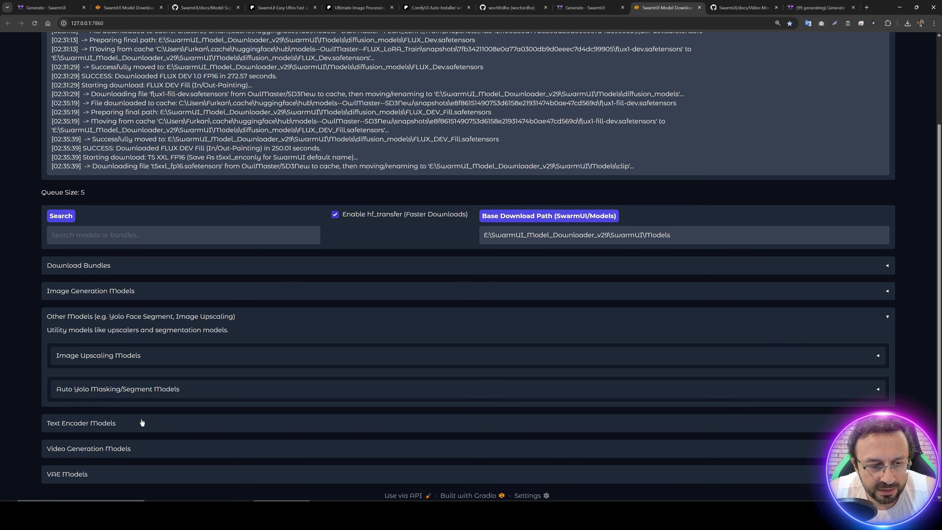
{"action": "left_click", "coordinate": [137, 389]}
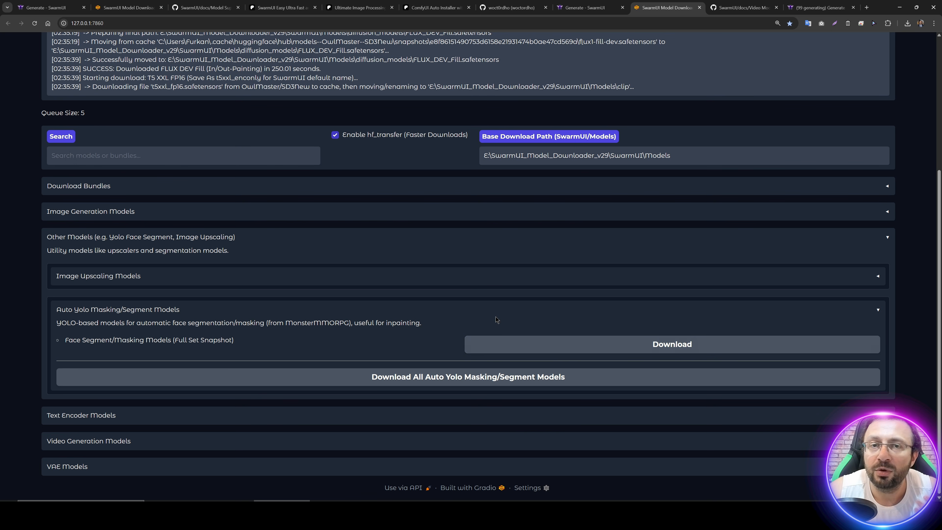
Step: Return to the generation page, view the finished portrait at full size and interrupt the running generations
{"action": "left_click", "coordinate": [814, 8]}
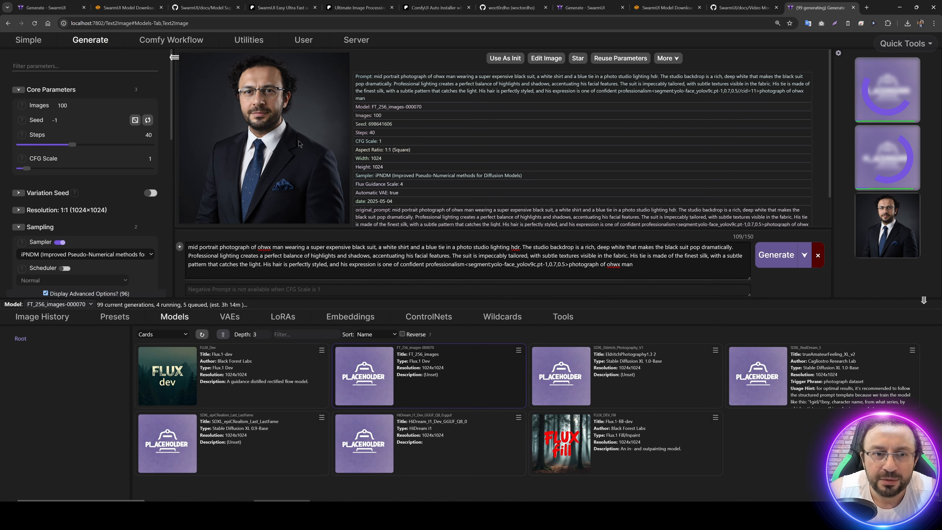
{"action": "left_click", "coordinate": [315, 130]}
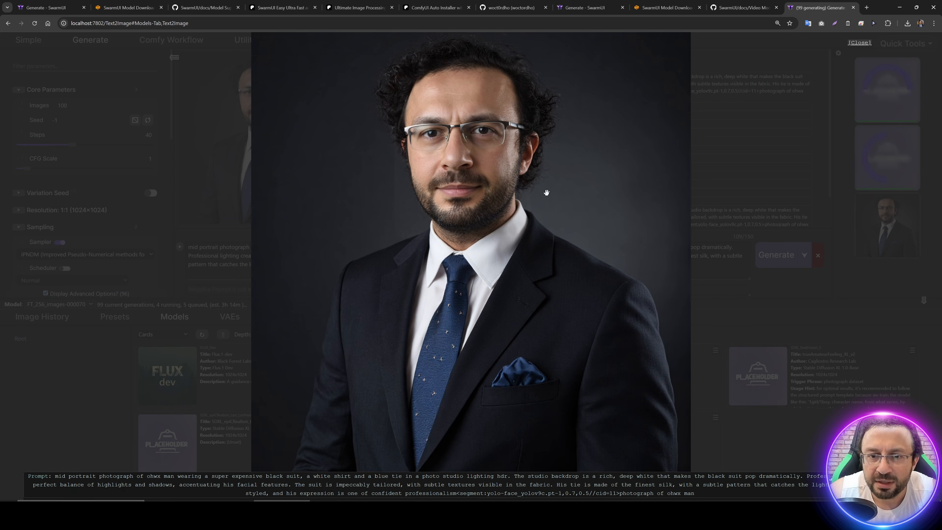
{"action": "left_click", "coordinate": [593, 171]}
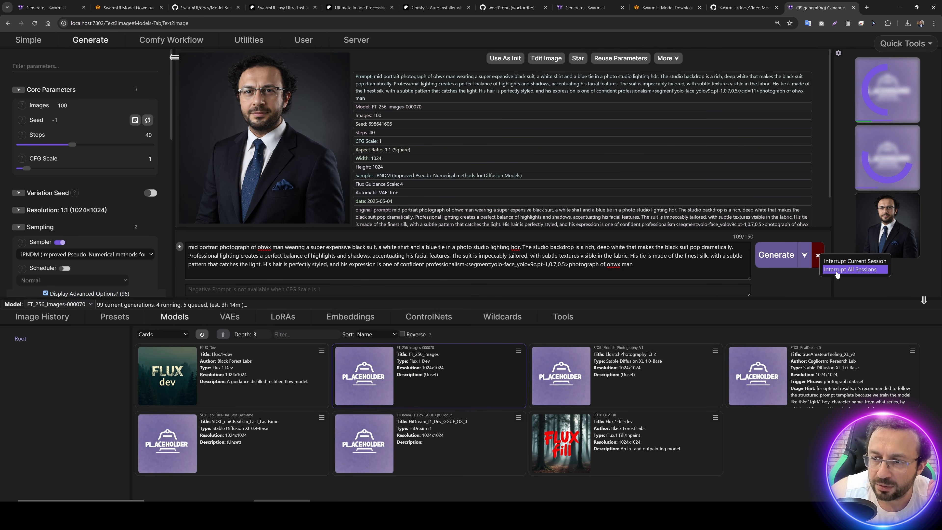
{"action": "left_click", "coordinate": [817, 255]}
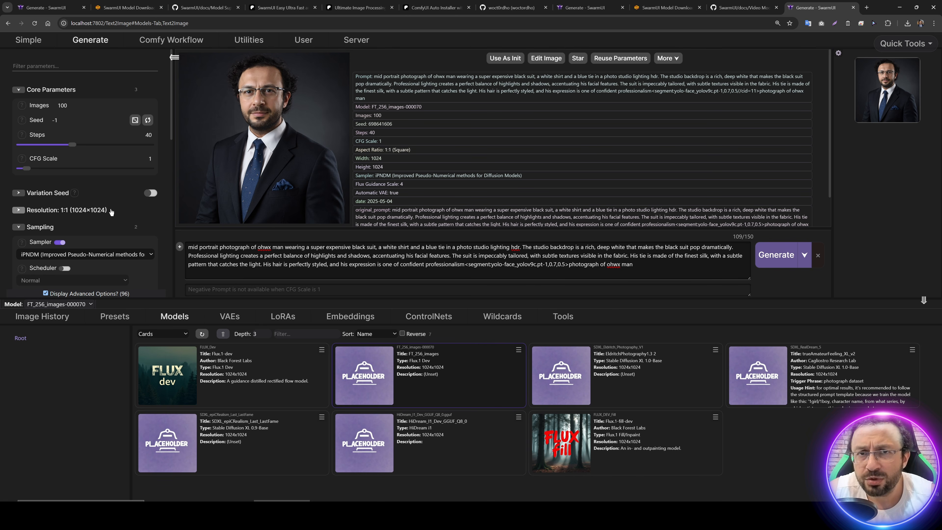
Step: Expand the Refine / Upscale parameters with advanced options displayed and reuse the parameters of the generated portrait
{"action": "scroll", "coordinate": [113, 212], "scroll_direction": "down", "scroll_amount": 3}
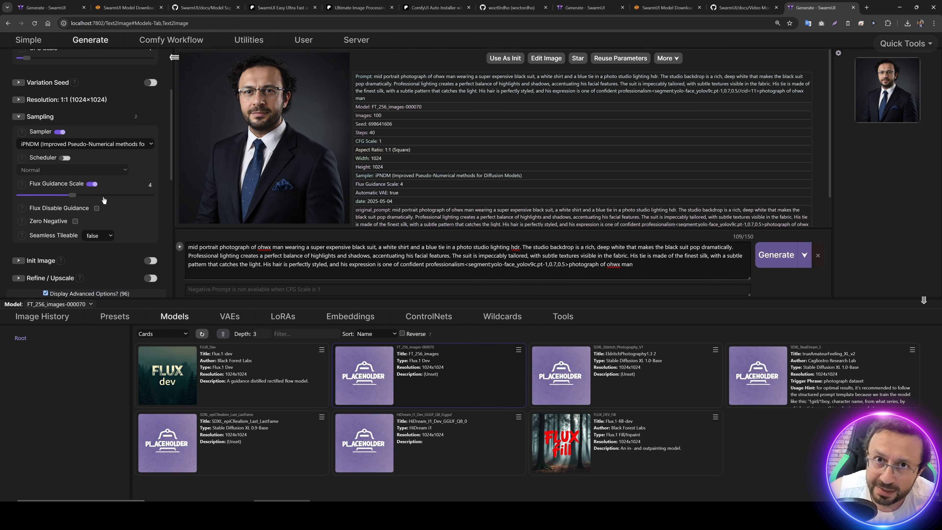
{"action": "scroll", "coordinate": [103, 201], "scroll_direction": "down", "scroll_amount": 15}
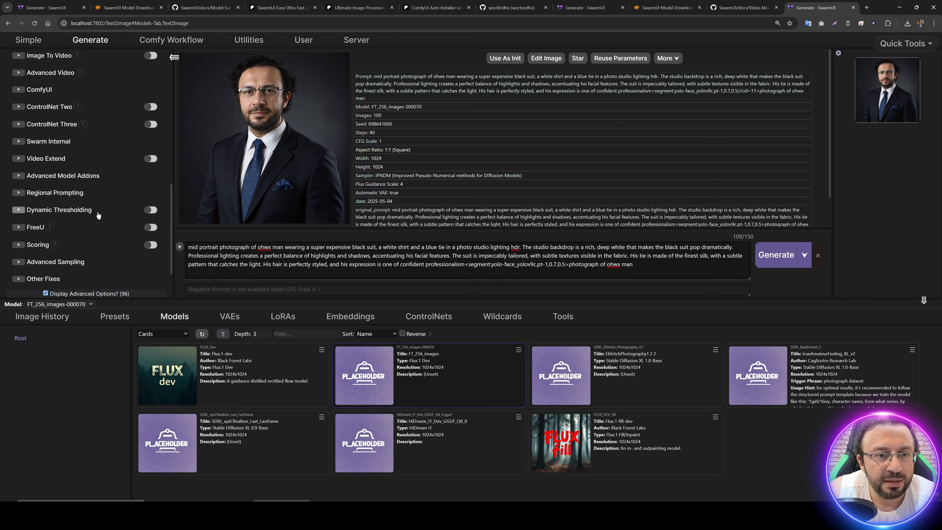
{"action": "scroll", "coordinate": [72, 214], "scroll_direction": "up", "scroll_amount": 1}
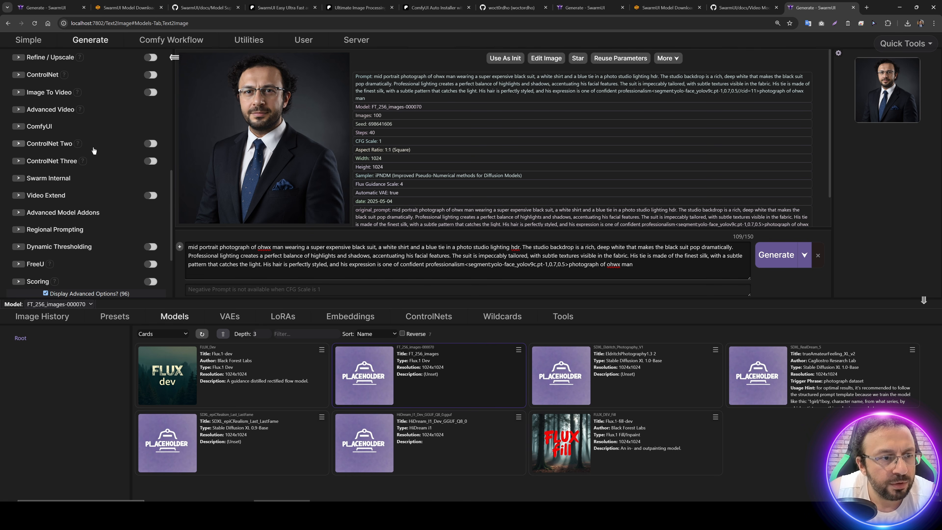
{"action": "left_click", "coordinate": [74, 61]}
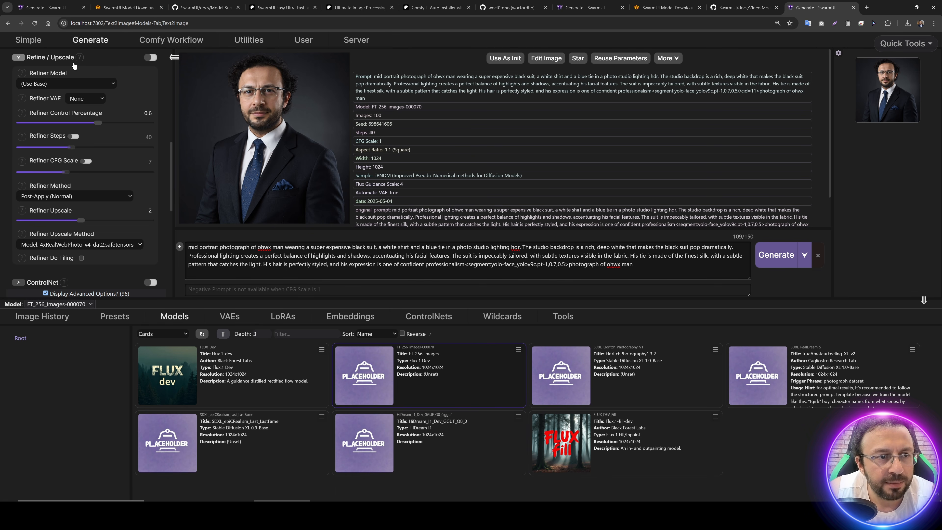
{"action": "left_click", "coordinate": [61, 296]}
{"action": "left_click", "coordinate": [62, 296]}
{"action": "left_click", "coordinate": [62, 295]}
{"action": "left_click", "coordinate": [62, 296]}
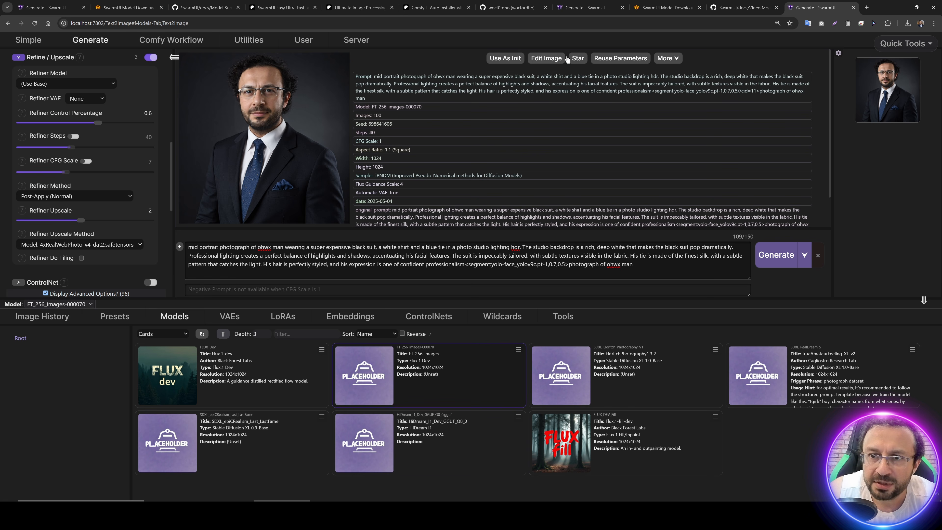
{"action": "left_click", "coordinate": [620, 59]}
{"action": "scroll", "coordinate": [66, 149], "scroll_direction": "up", "scroll_amount": 1}
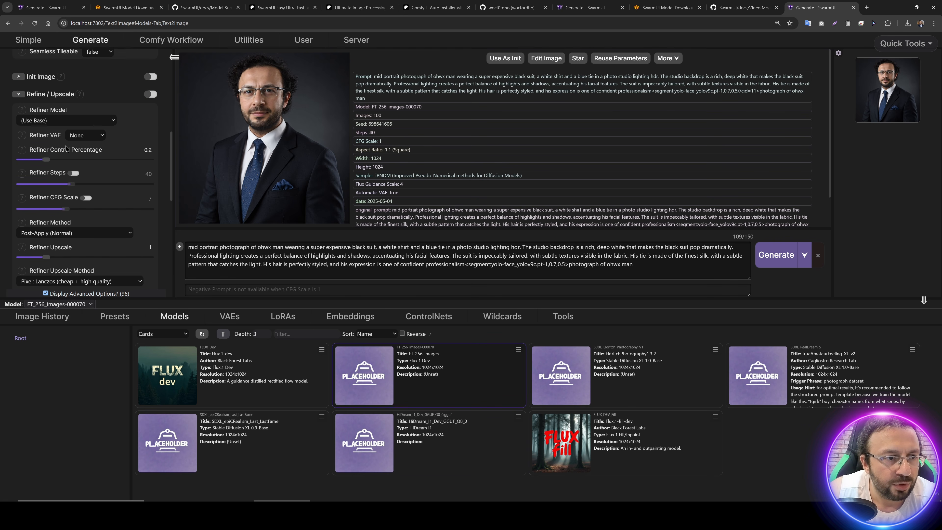
Step: Enable Refine / Upscale, setting the Refiner Control Percentage to 0.6 and the Refiner Upscale to 2
{"action": "left_click", "coordinate": [47, 160]}
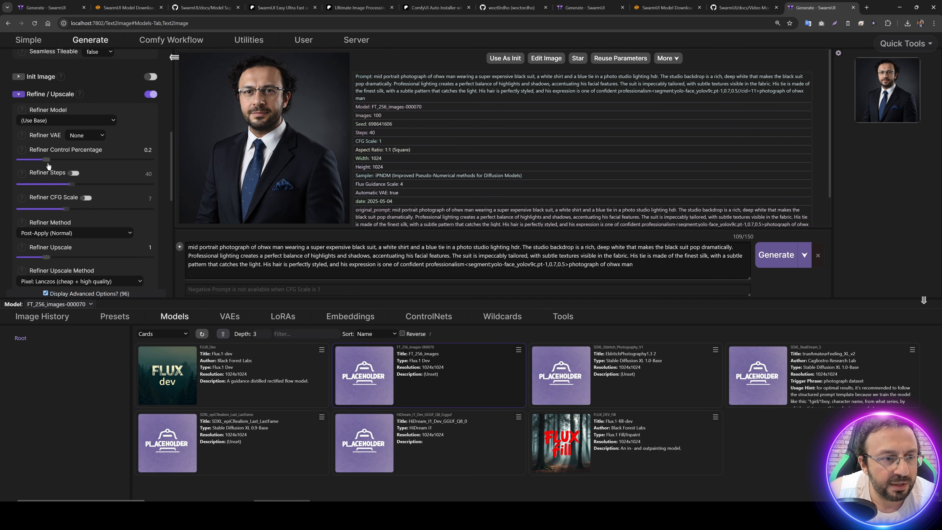
{"action": "left_click_drag", "start_coordinate": [48, 166], "coordinate": [96, 165]}
{"action": "scroll", "coordinate": [115, 198], "scroll_direction": "down", "scroll_amount": 3}
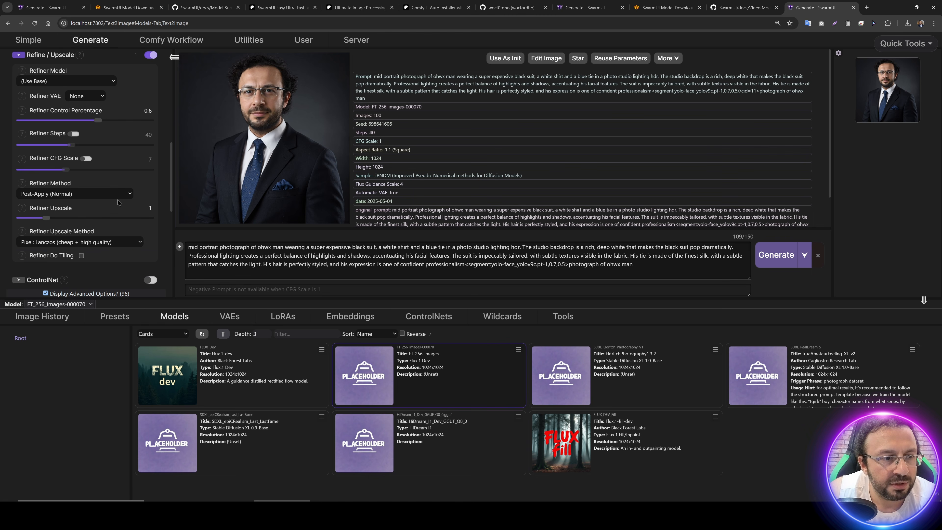
{"action": "left_click_drag", "start_coordinate": [46, 146], "coordinate": [80, 150]}
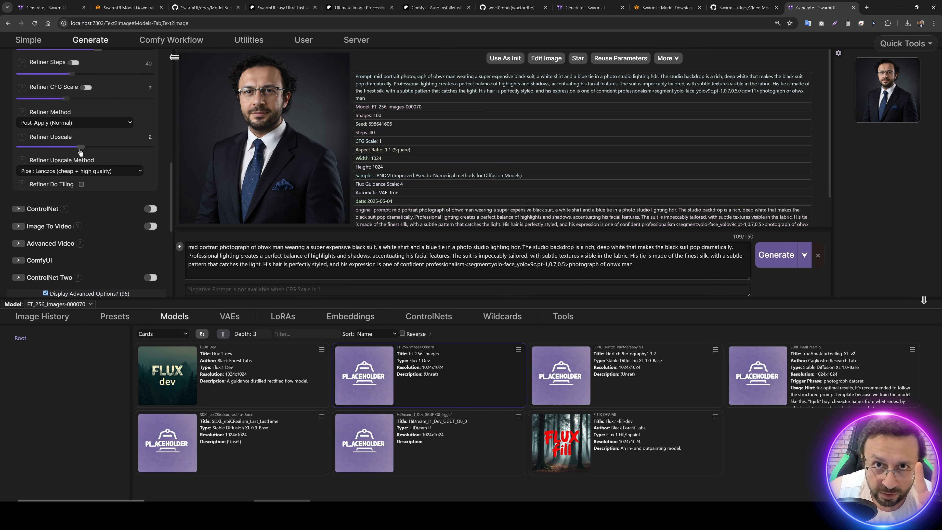
Step: Set the Refiner Upscale Method to the 4xRealWebPhoto_v4_dat2.safetensors model and start generating the images
{"action": "left_click", "coordinate": [58, 172]}
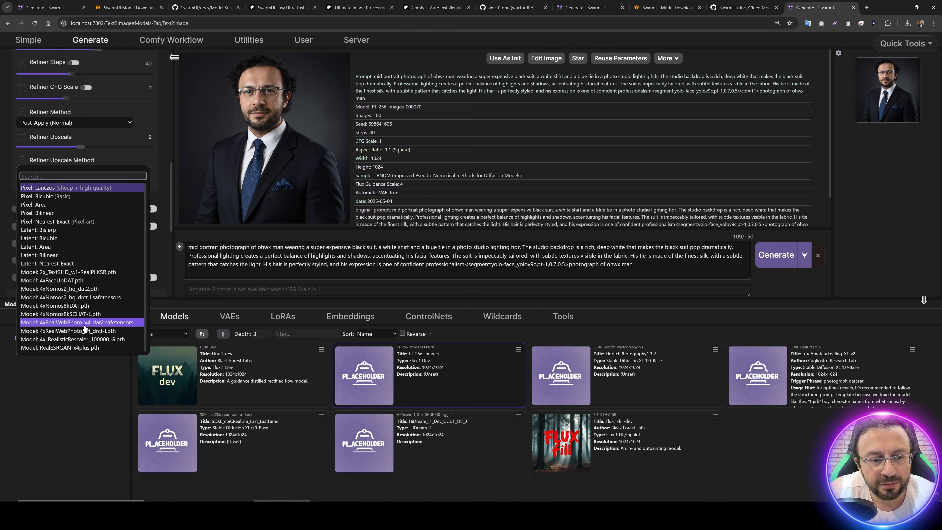
{"action": "left_click", "coordinate": [85, 322]}
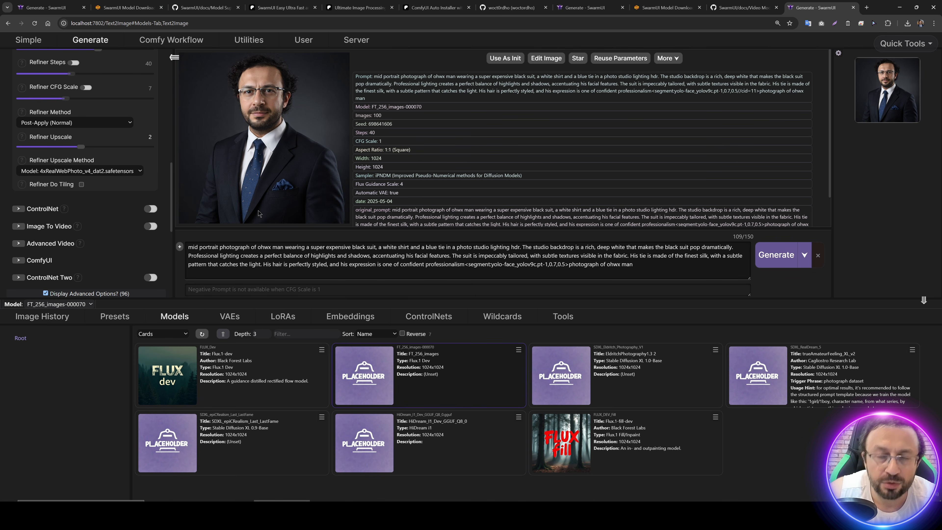
{"action": "left_click", "coordinate": [776, 254]}
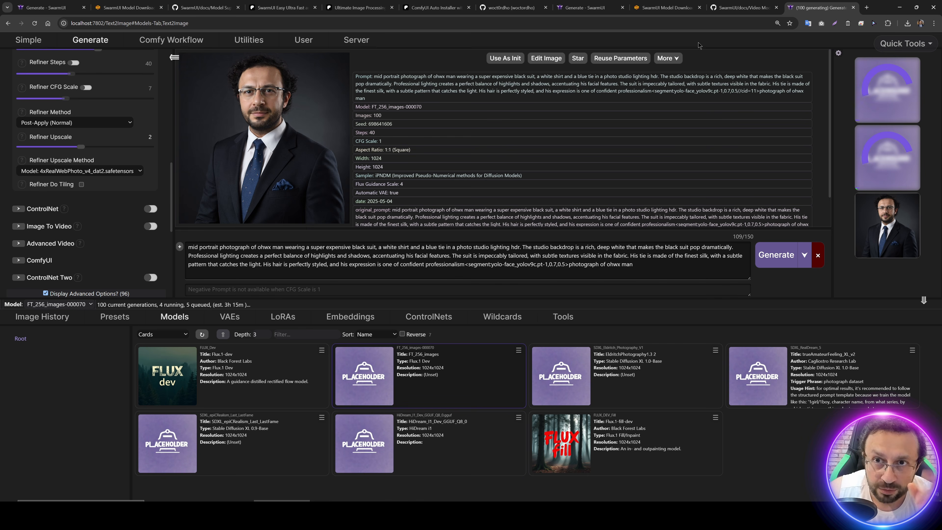
Step: Switch to the Model Downloader page and look up the Image Upscaling Models within the Other Models section
{"action": "left_click", "coordinate": [663, 8]}
{"action": "left_click", "coordinate": [75, 240]}
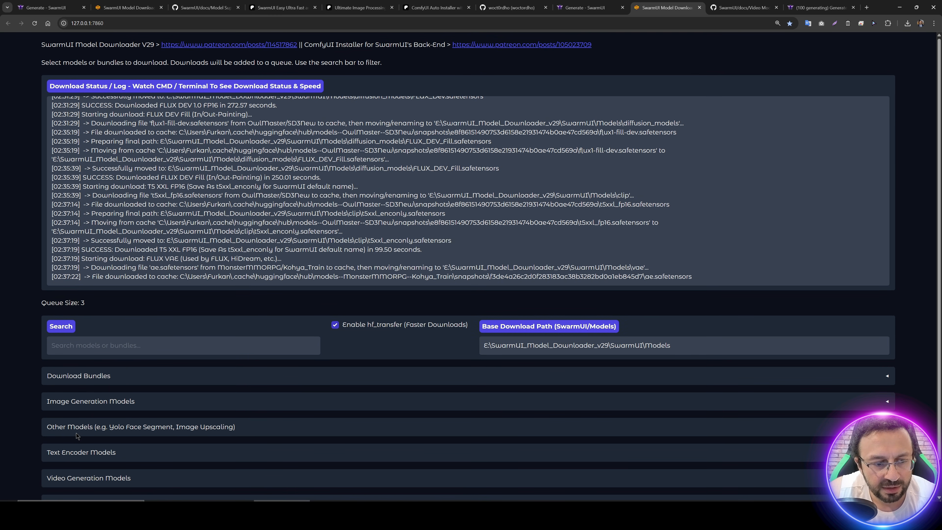
{"action": "left_click", "coordinate": [76, 430]}
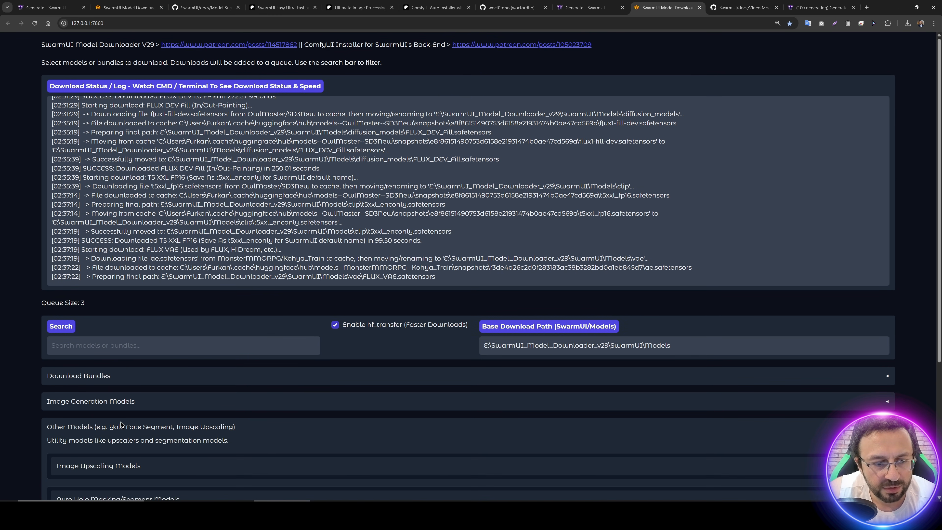
{"action": "scroll", "coordinate": [99, 276], "scroll_direction": "down", "scroll_amount": 5}
{"action": "scroll", "coordinate": [191, 351], "scroll_direction": "down", "scroll_amount": 1}
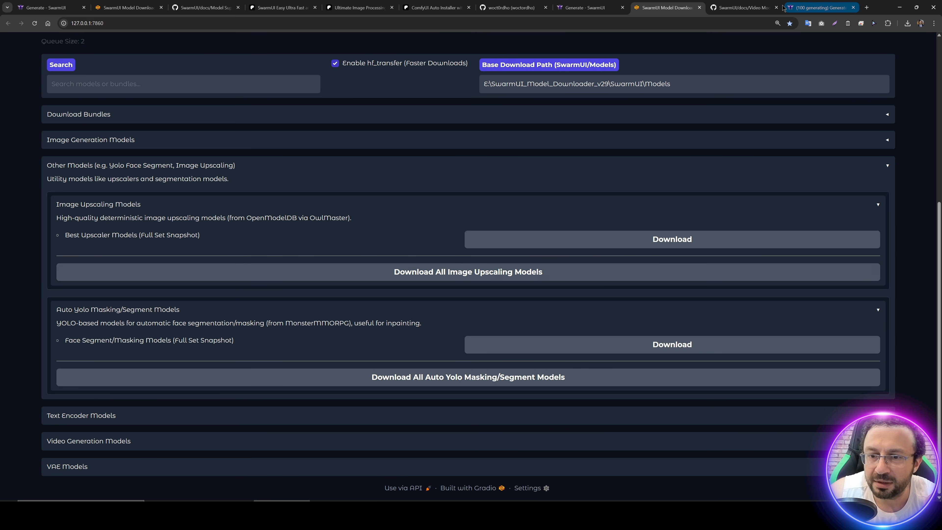
Step: Return to the generation page and review the Refine / Upscale parameter values
{"action": "left_click", "coordinate": [798, 6]}
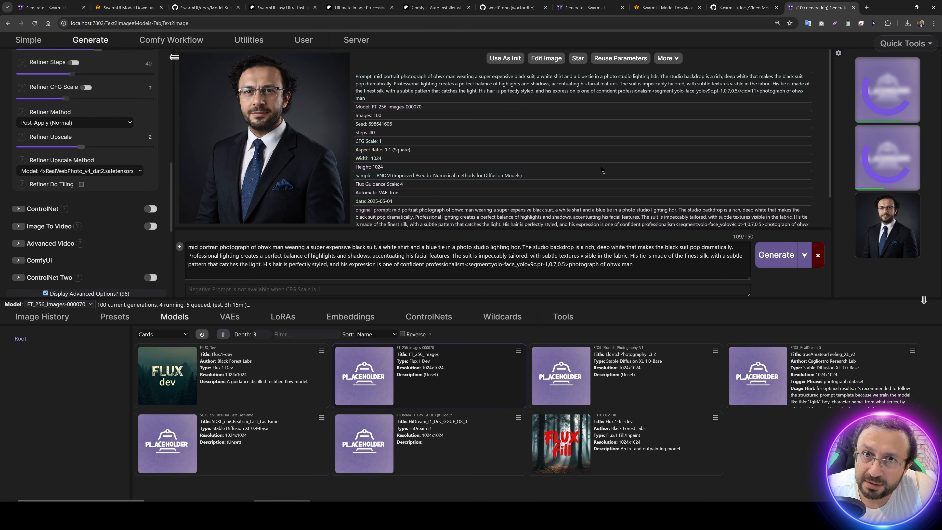
{"action": "scroll", "coordinate": [119, 211], "scroll_direction": "up", "scroll_amount": 2}
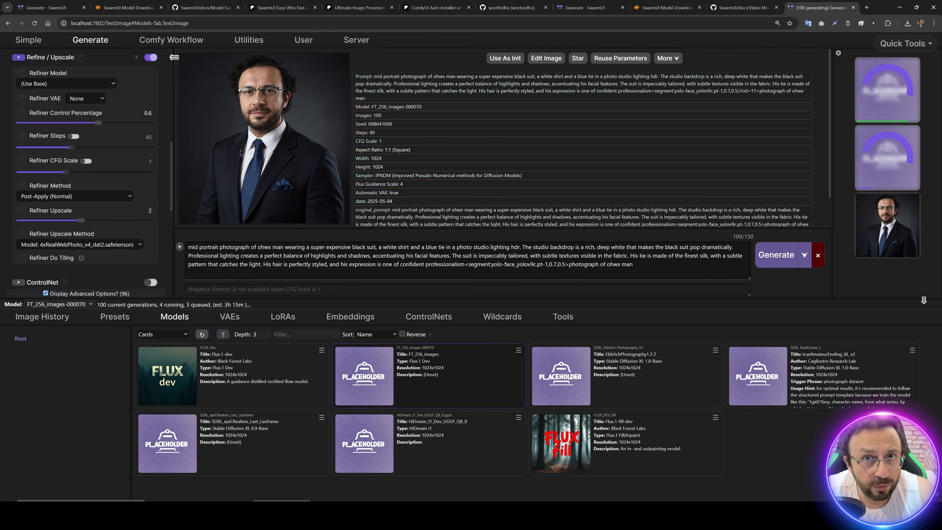
{"action": "scroll", "coordinate": [80, 174], "scroll_direction": "down", "scroll_amount": 3}
{"action": "scroll", "coordinate": [79, 173], "scroll_direction": "up", "scroll_amount": 2}
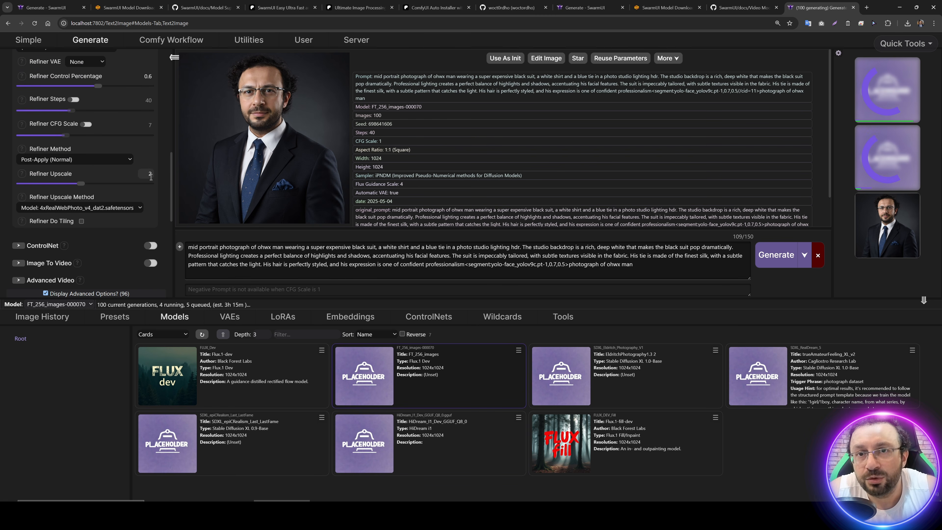
{"action": "scroll", "coordinate": [150, 177], "scroll_direction": "up", "scroll_amount": 3}
{"action": "scroll", "coordinate": [141, 189], "scroll_direction": "down", "scroll_amount": 1}
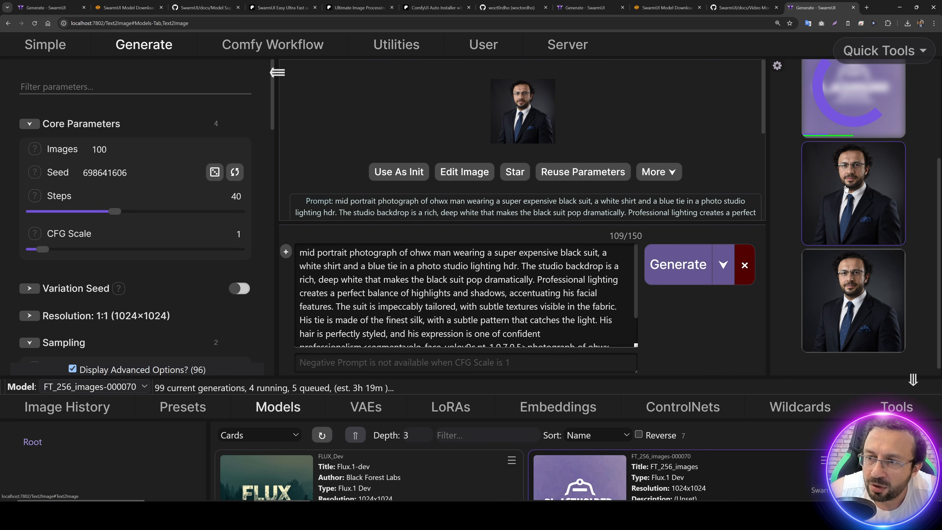
Step: View the upscaled portrait at full size, close it and look over the segment mask options in the Regional Prompting group
{"action": "left_click", "coordinate": [523, 109]}
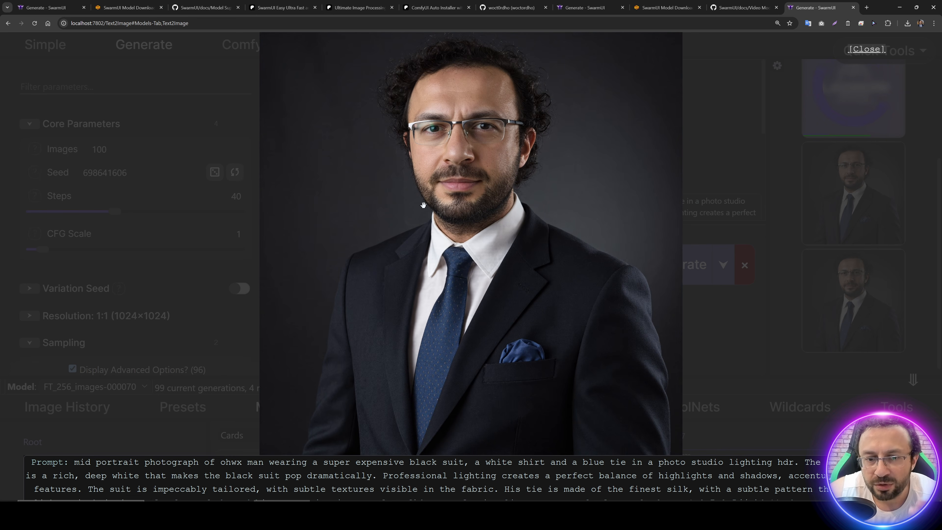
{"action": "left_click", "coordinate": [115, 229]}
{"action": "scroll", "coordinate": [148, 230], "scroll_direction": "down", "scroll_amount": 15}
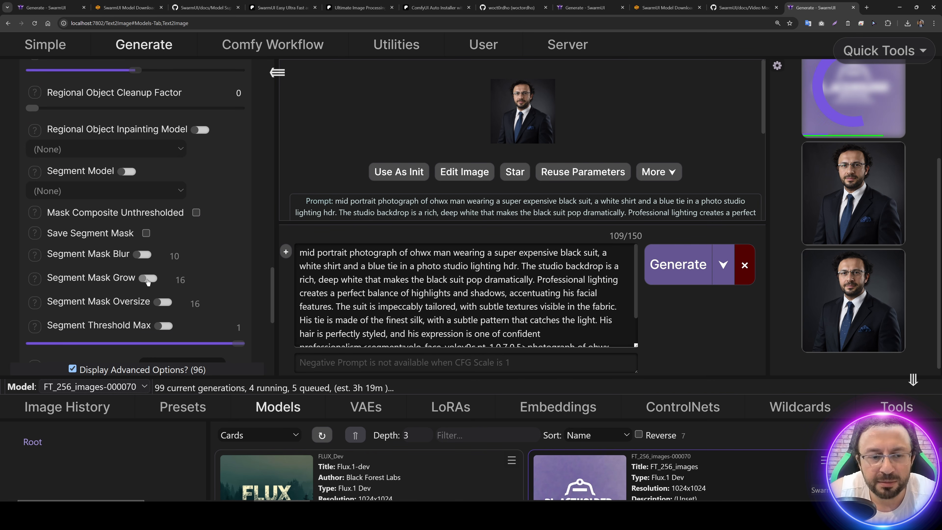
{"action": "scroll", "coordinate": [184, 266], "scroll_direction": "up", "scroll_amount": 1}
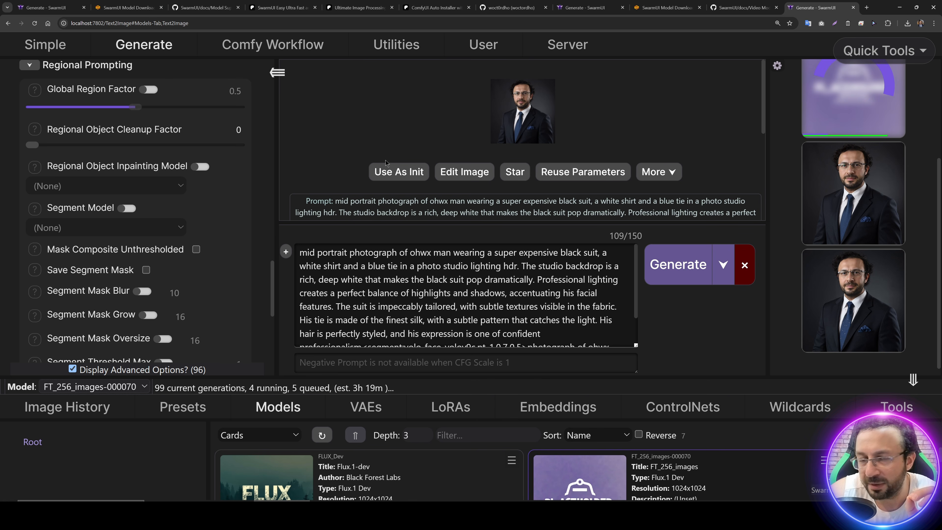
Step: Open the upscaled portrait at full size and flip between it and the original portrait to compare them
{"action": "left_click", "coordinate": [520, 124]}
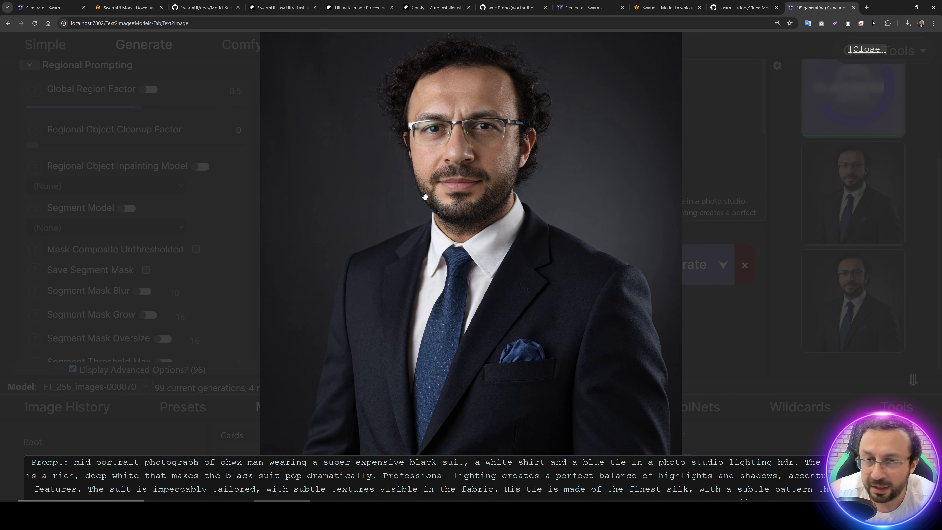
{"action": "key", "text": "Right"}
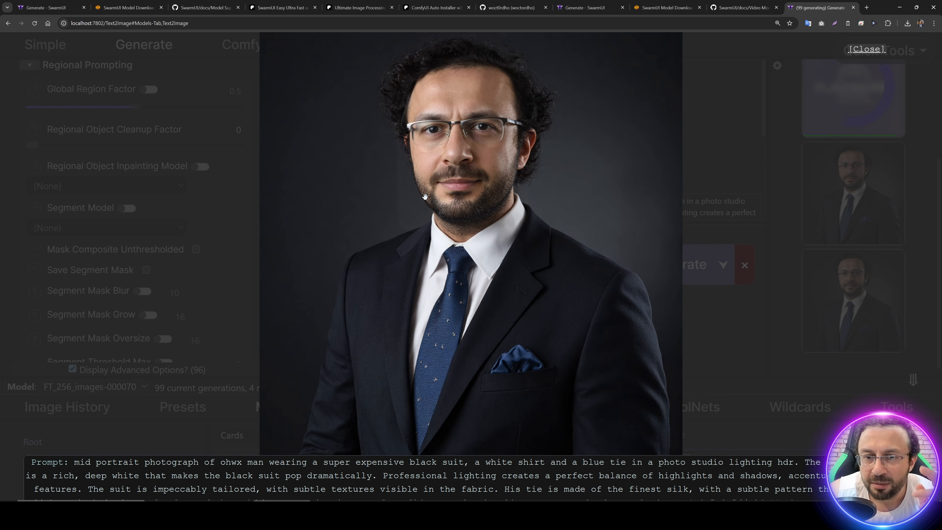
{"action": "key", "text": "Right"}
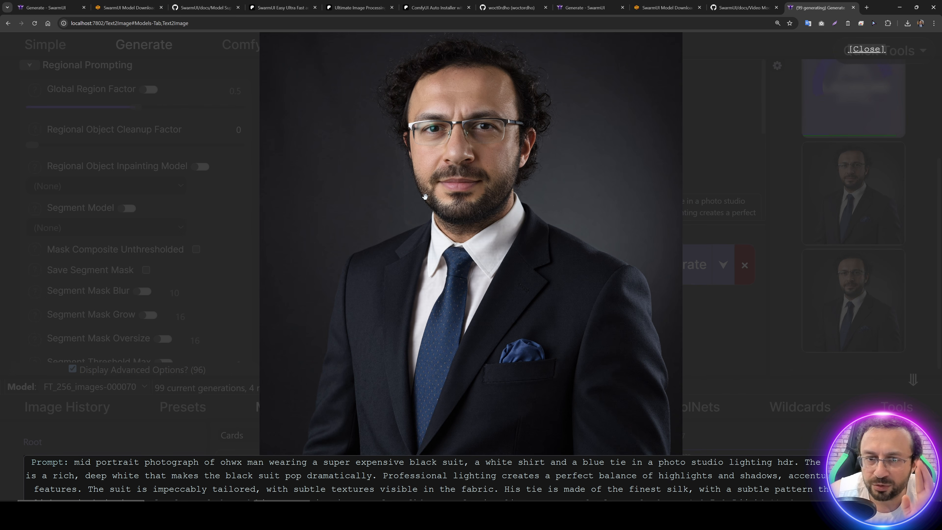